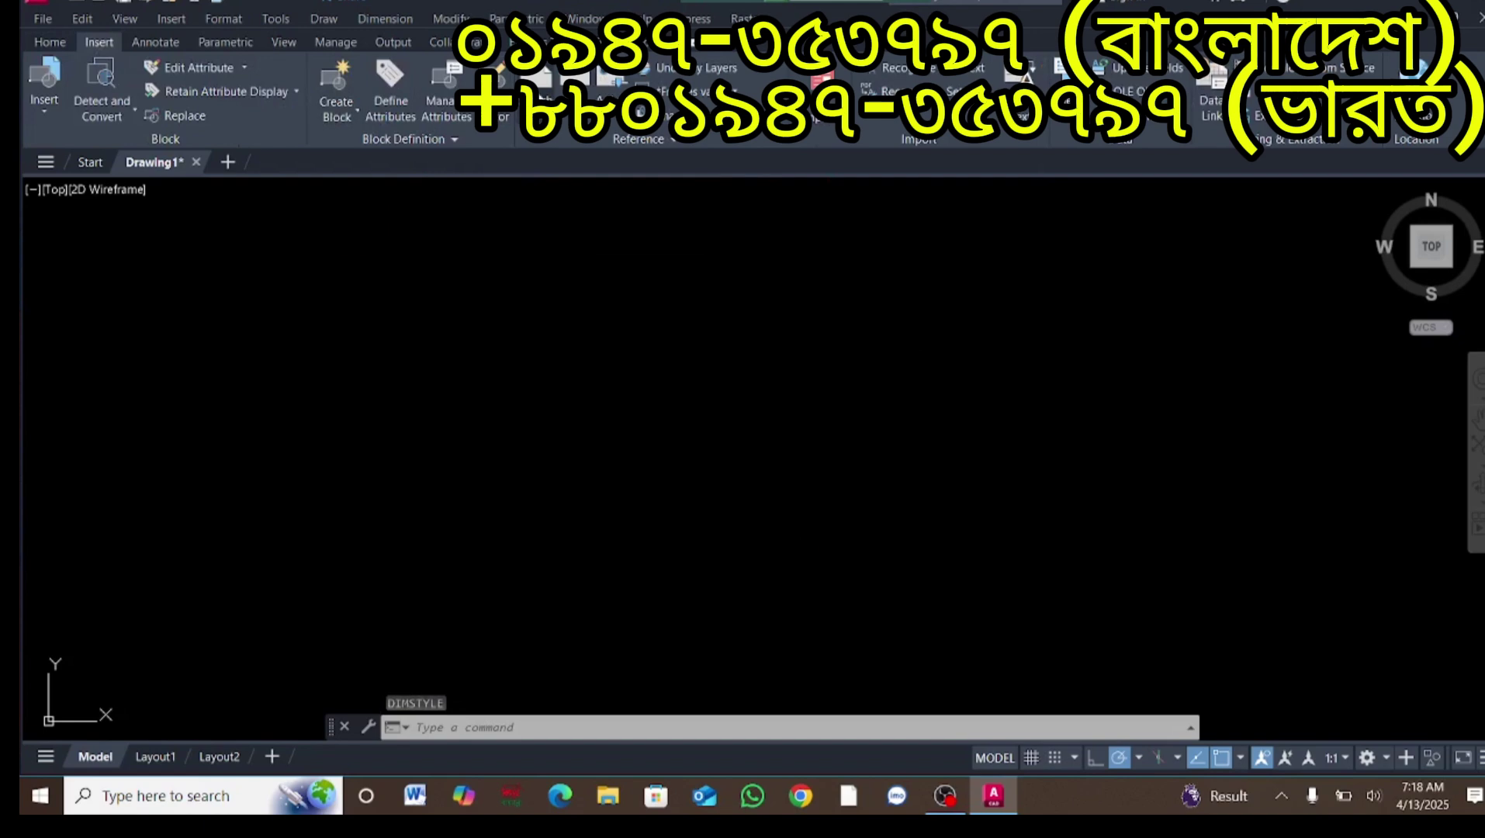
# Step: Attach the image 1-Choto khas bandor khola-1_result_result-page-001 from Downloads at scale 396, placing it at a picked point in model space
pyautogui.click(539, 91)
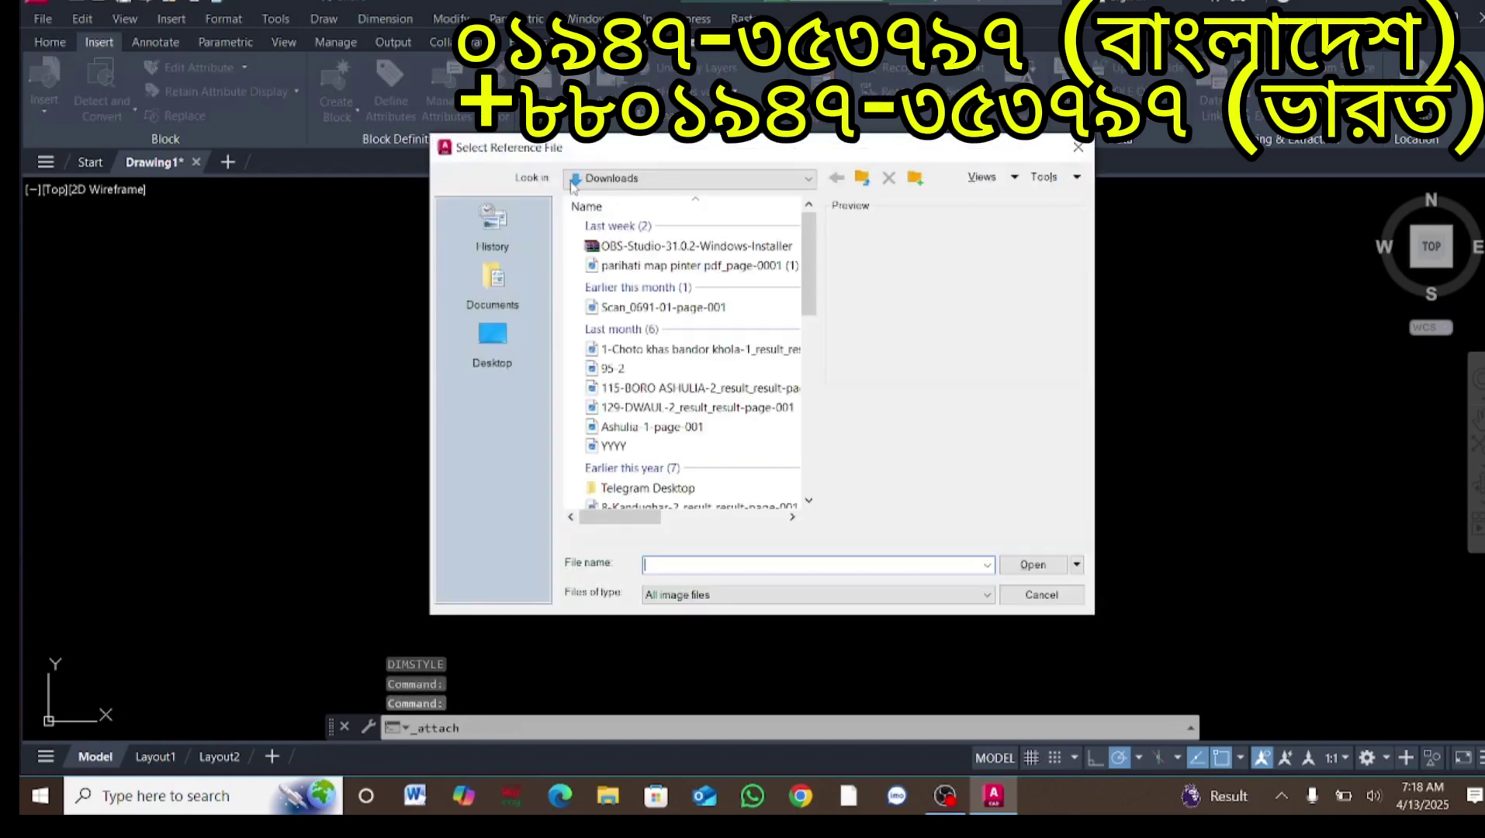
pyautogui.click(714, 357)
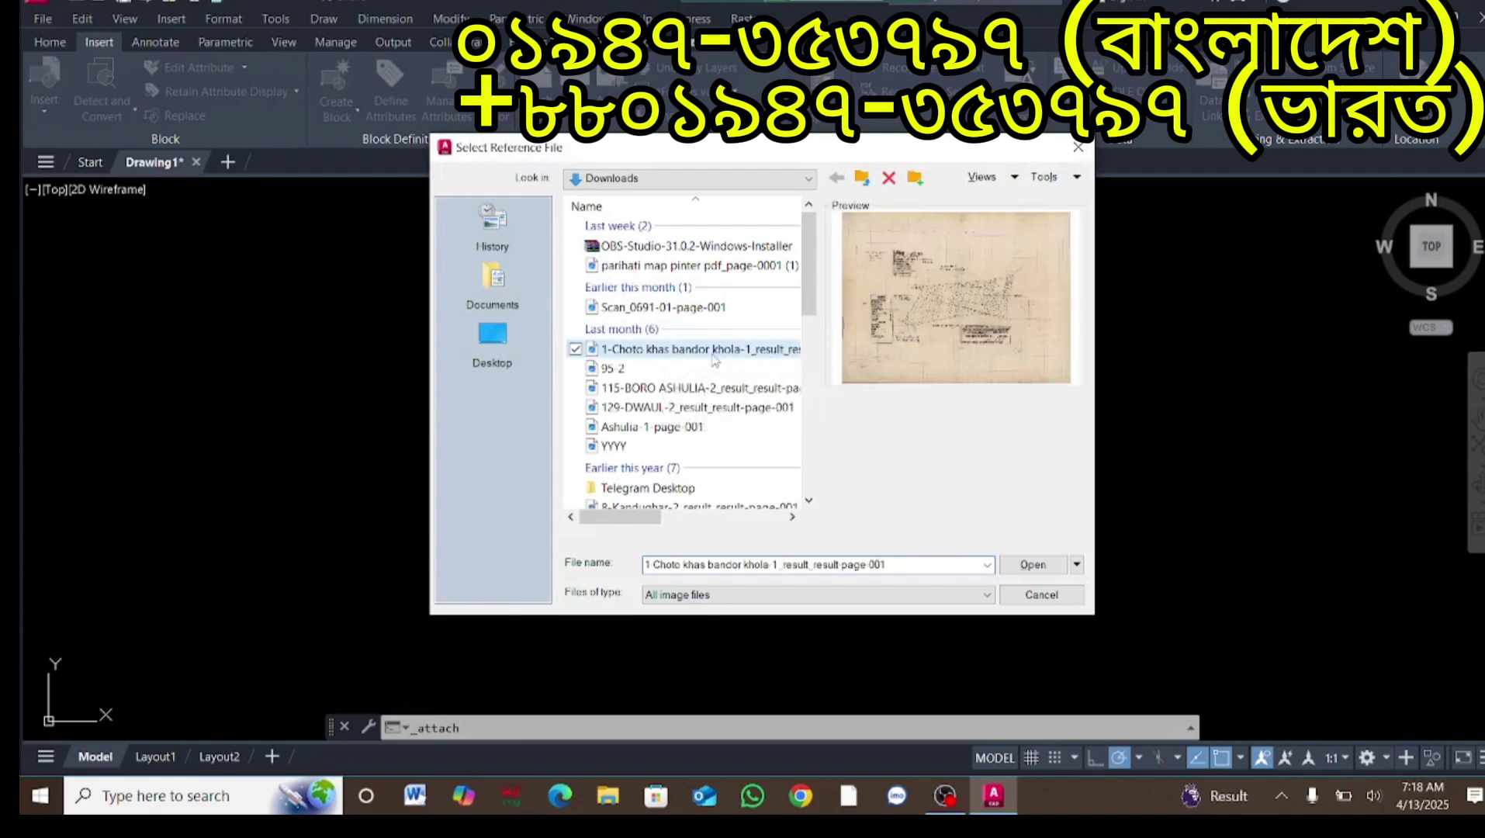
pyautogui.click(1033, 566)
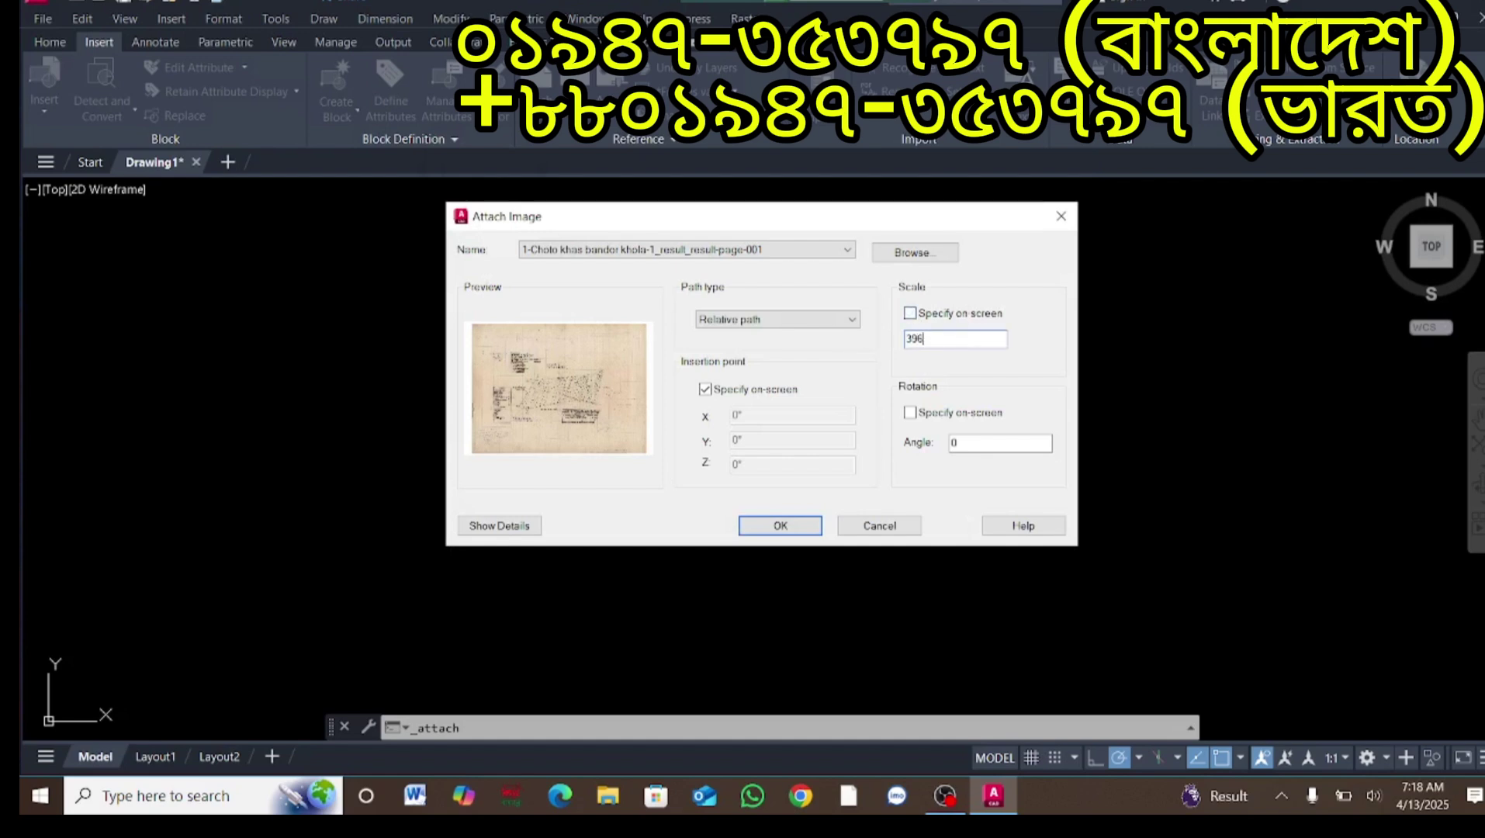
pyautogui.click(780, 526)
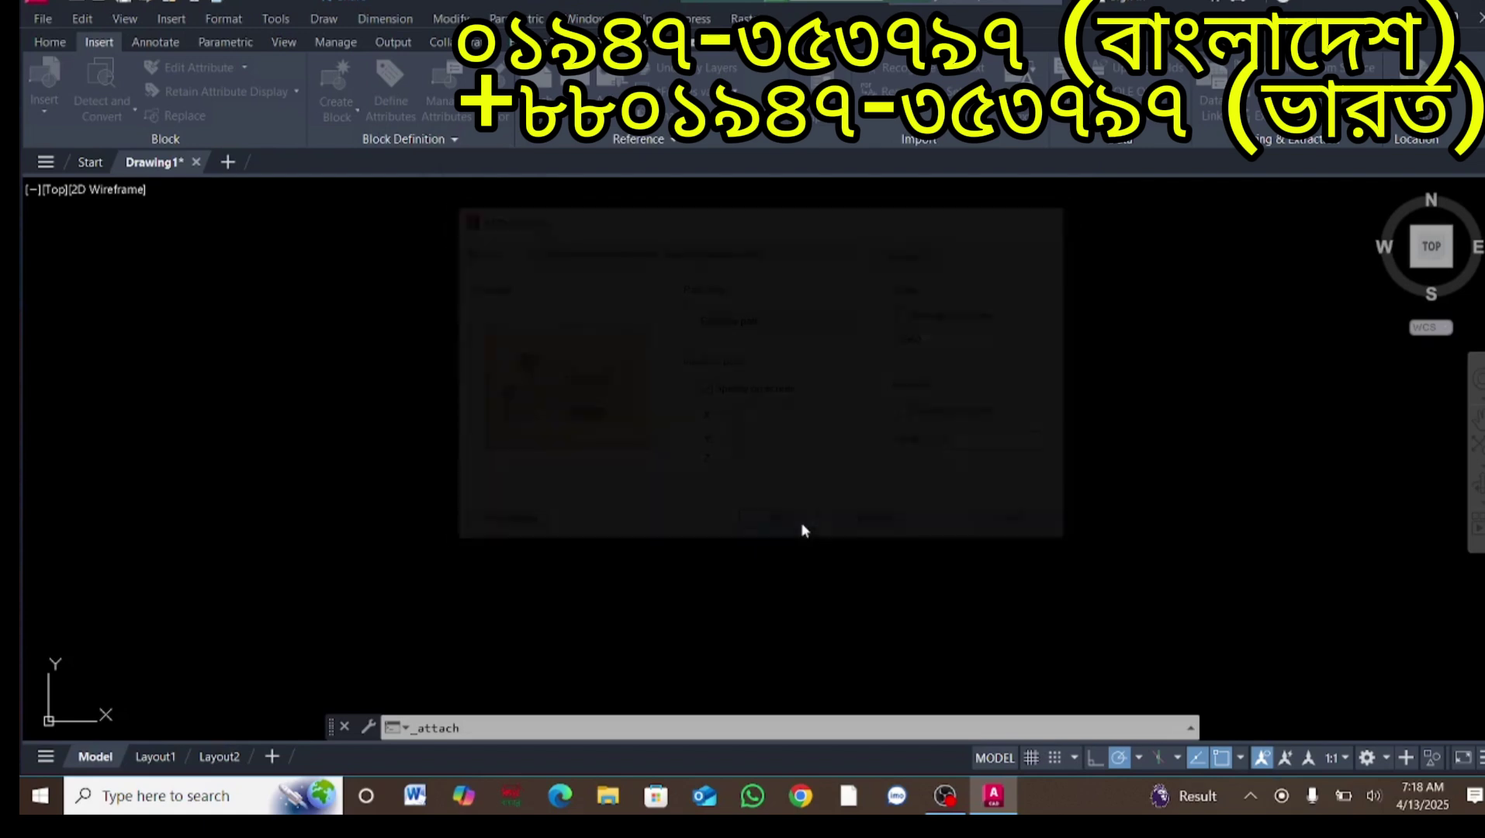
pyautogui.click(556, 595)
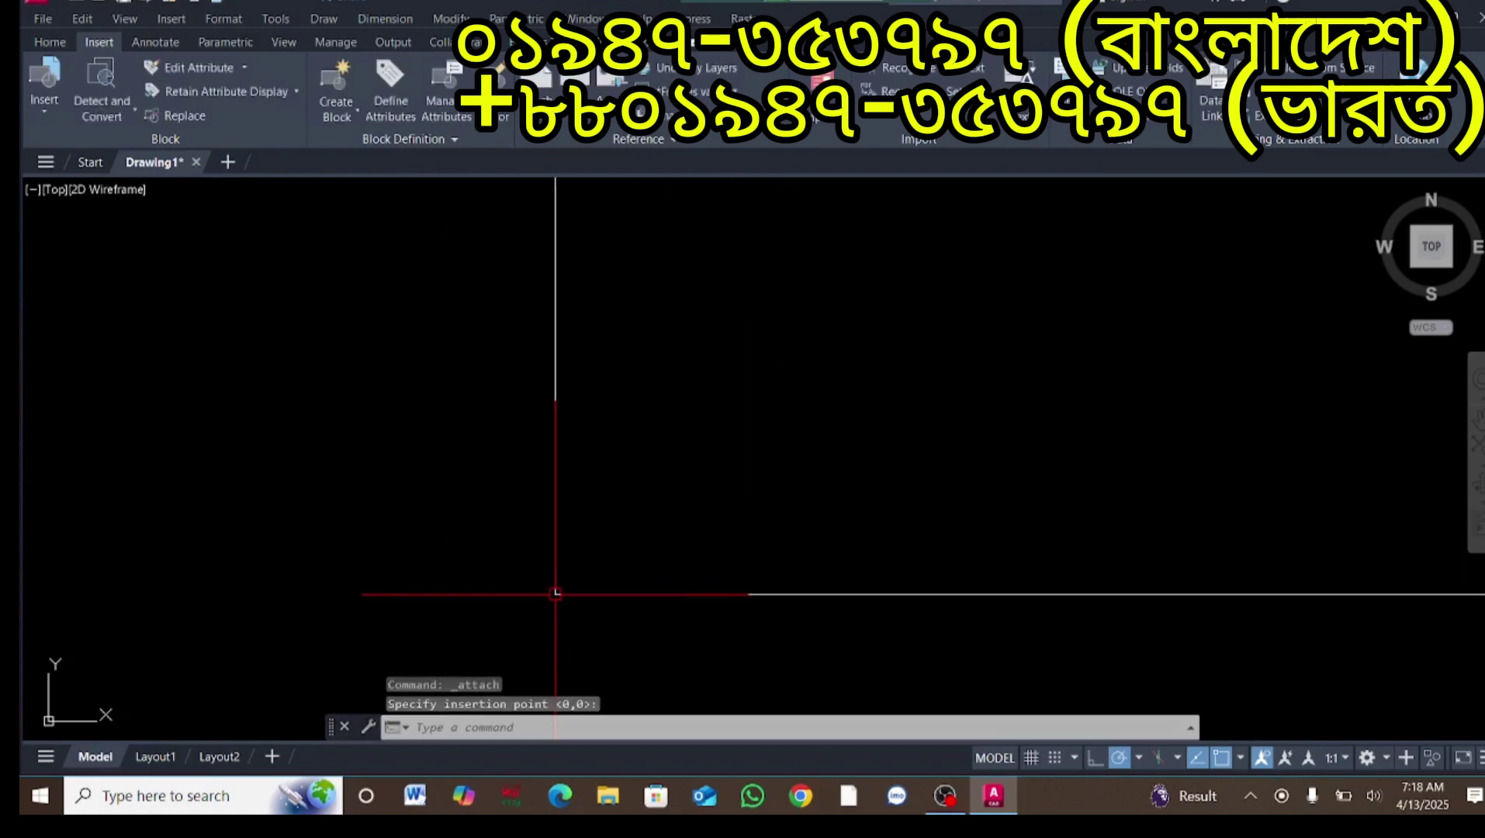
pyautogui.scroll(-10, 935, 314)
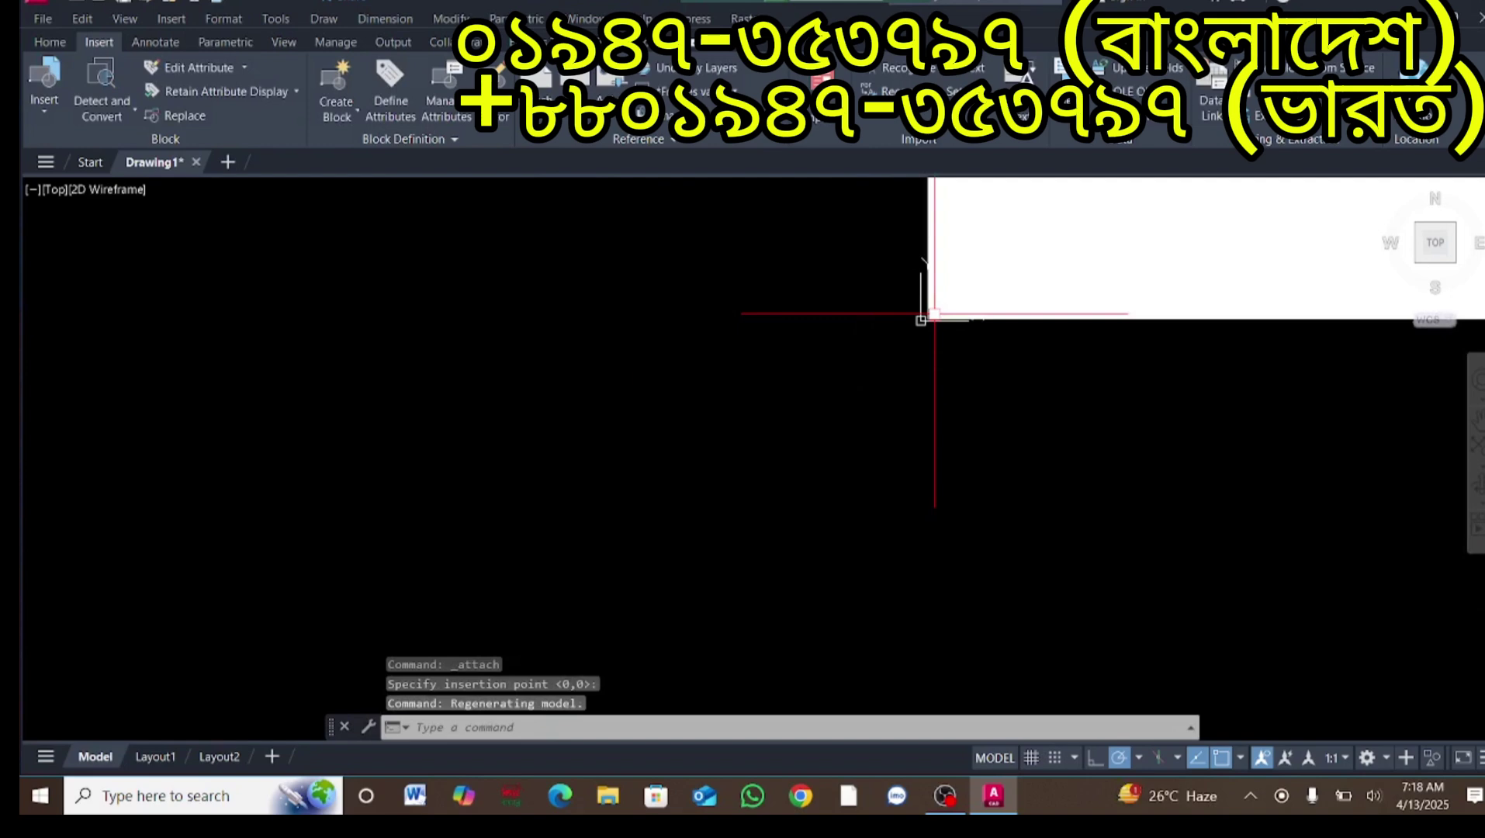
pyautogui.scroll(-20, 434, 480)
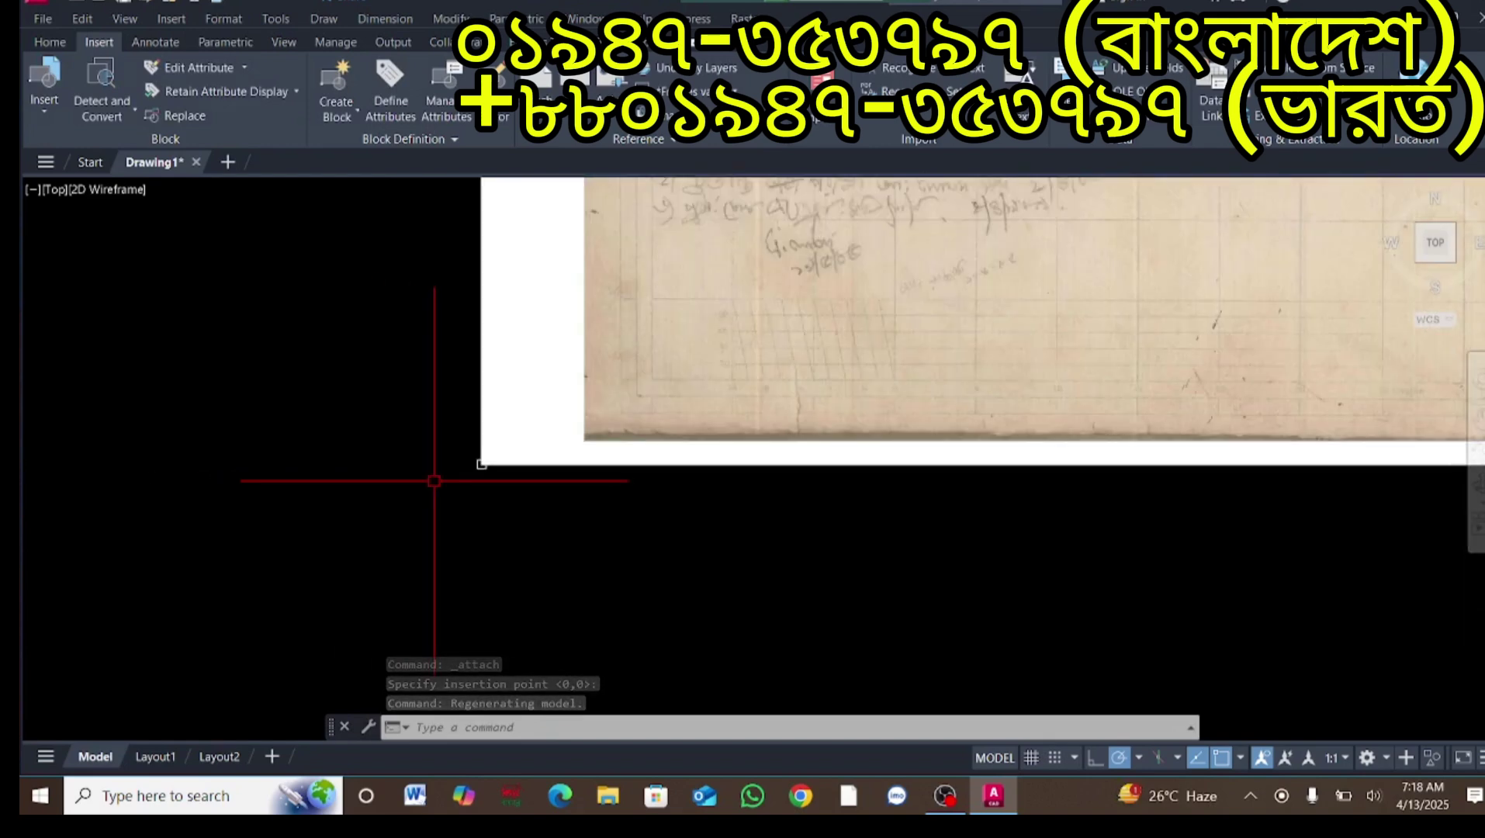
pyautogui.scroll(8, 434, 481)
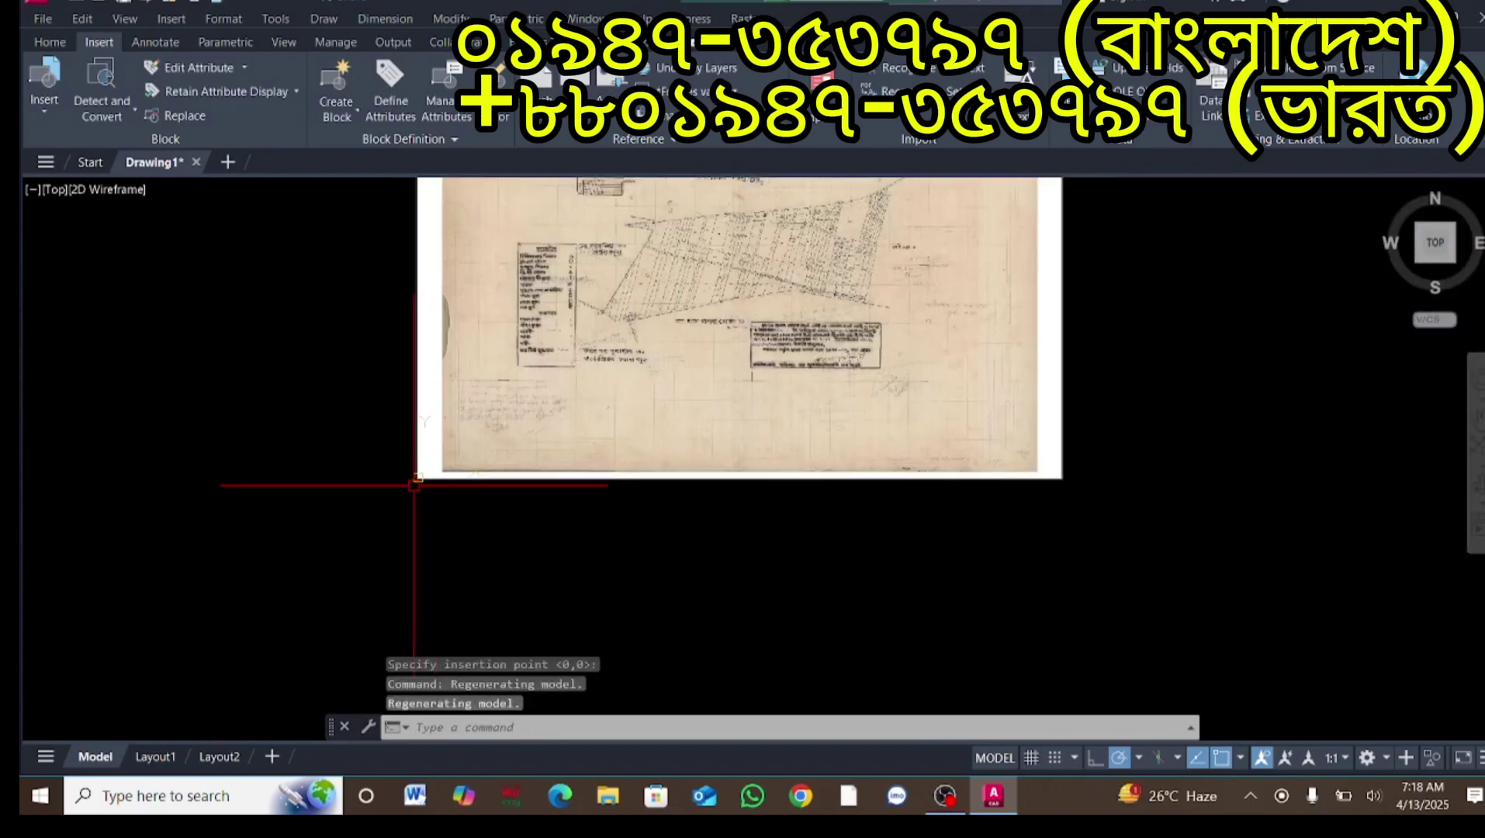
# Step: Turn off showing the UCS icon at the origin so it no longer sits on the map's corner
pyautogui.click(417, 478)
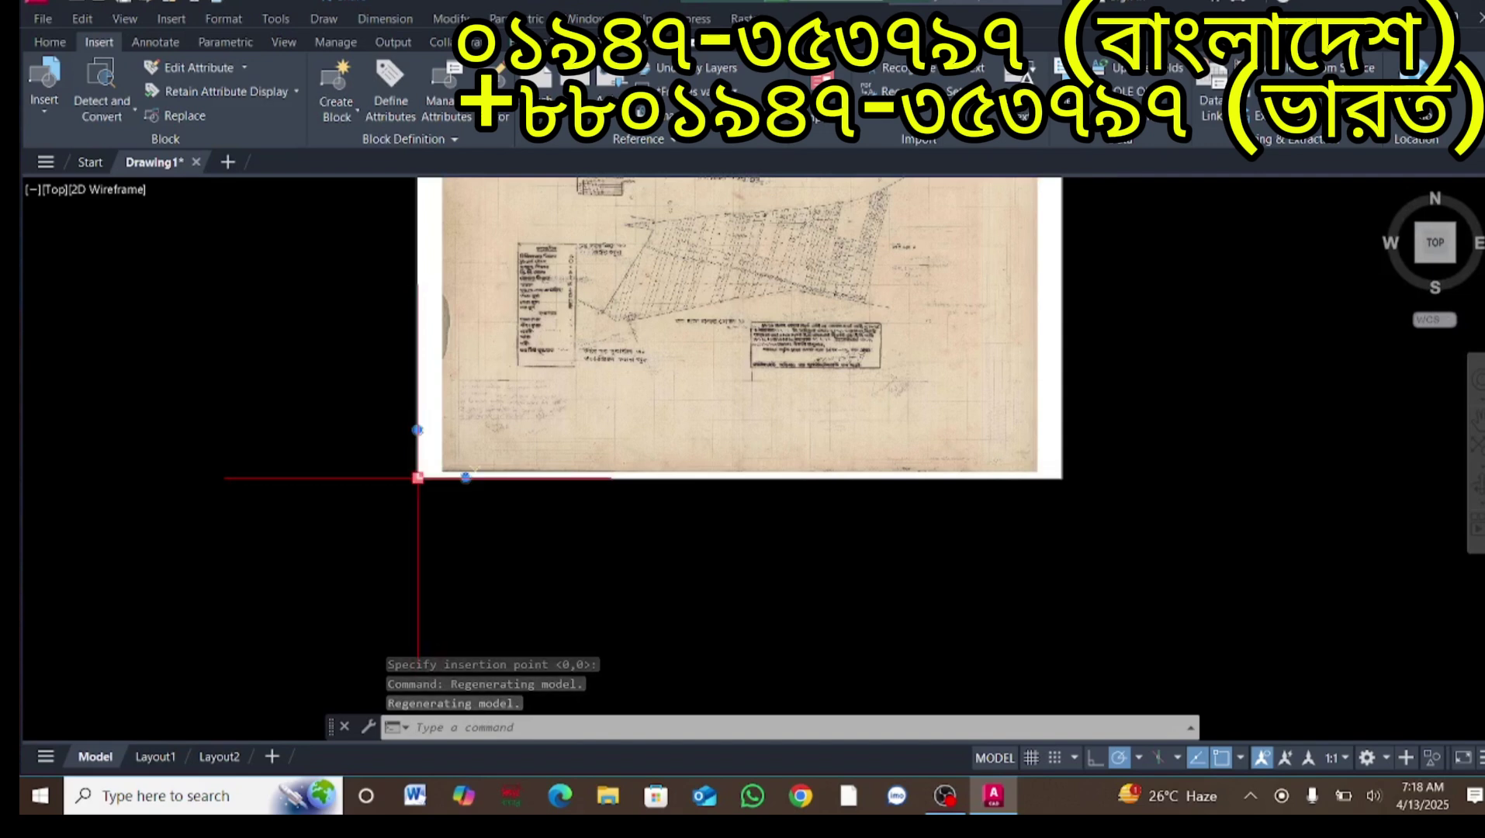
pyautogui.rightClick(418, 479)
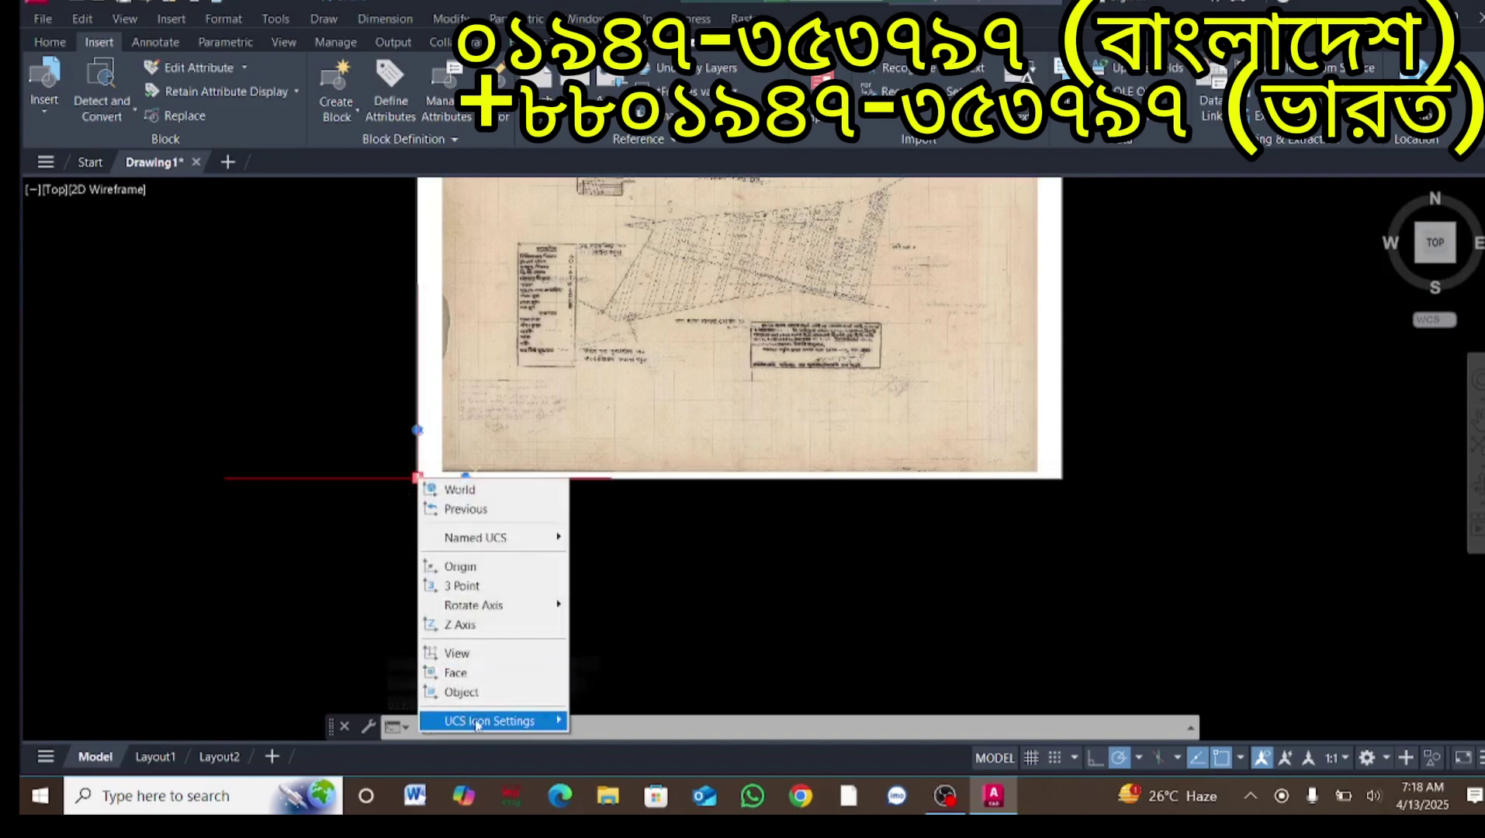
pyautogui.moveTo(550, 725)
pyautogui.click(629, 724)
# Step: Invert the colors of the attached map image with the raster Invert tool
pyautogui.scroll(-2, 867, 342)
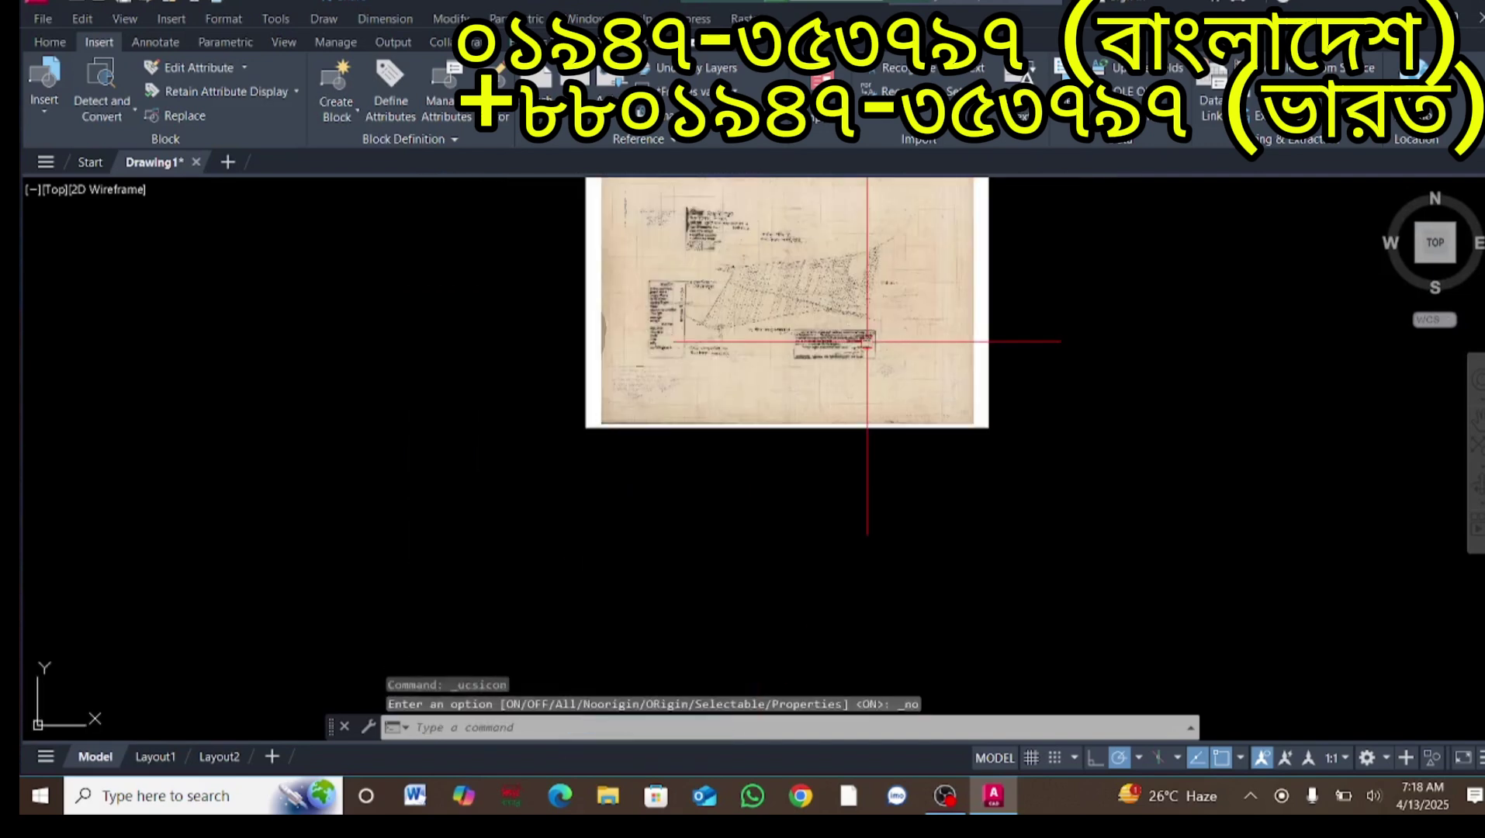
pyautogui.scroll(-3, 862, 257)
pyautogui.scroll(7, 858, 264)
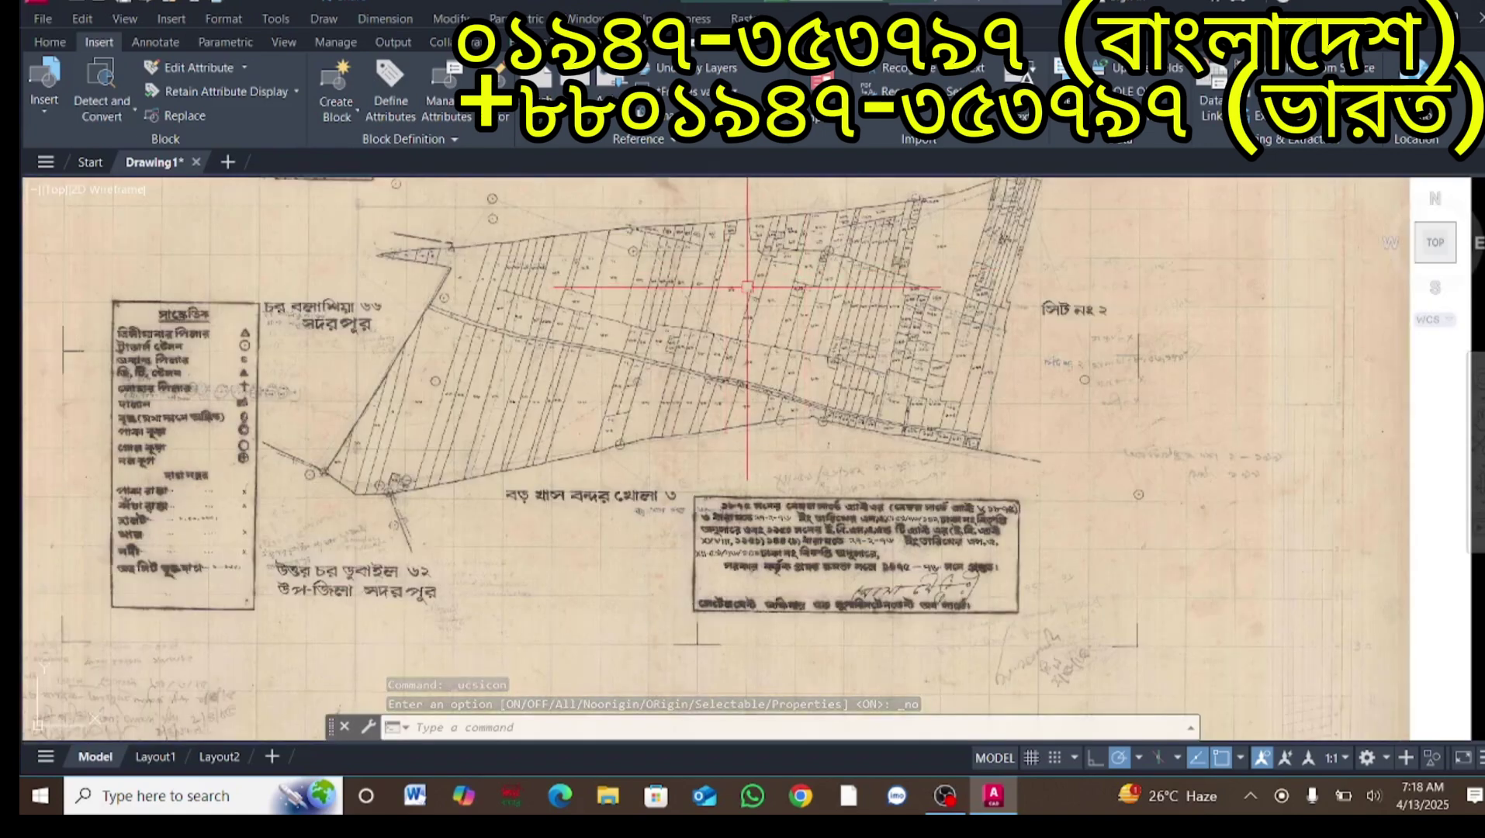
pyautogui.scroll(3, 746, 287)
pyautogui.scroll(-3, 862, 252)
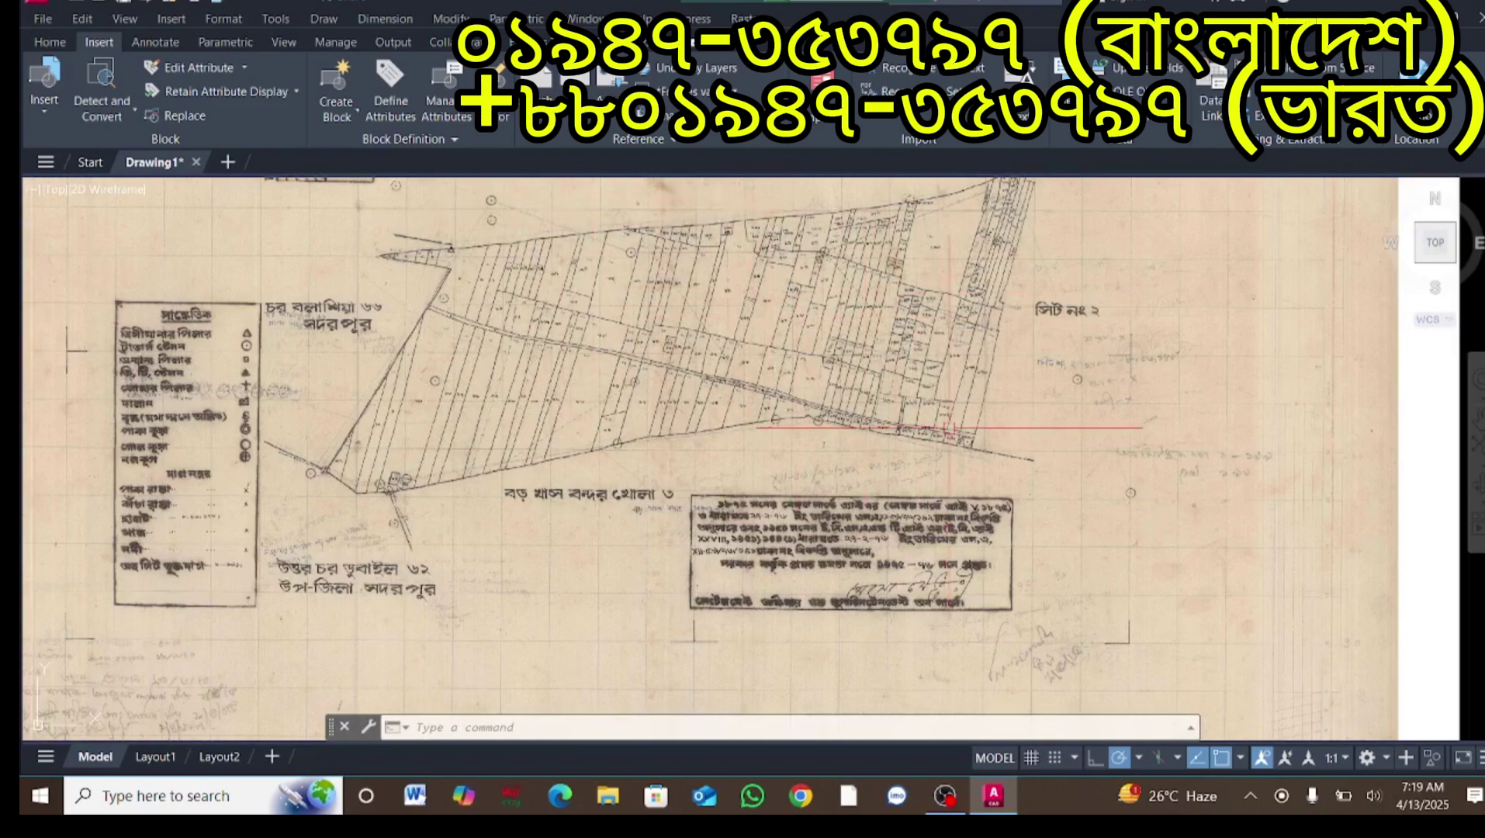
pyautogui.click(630, 43)
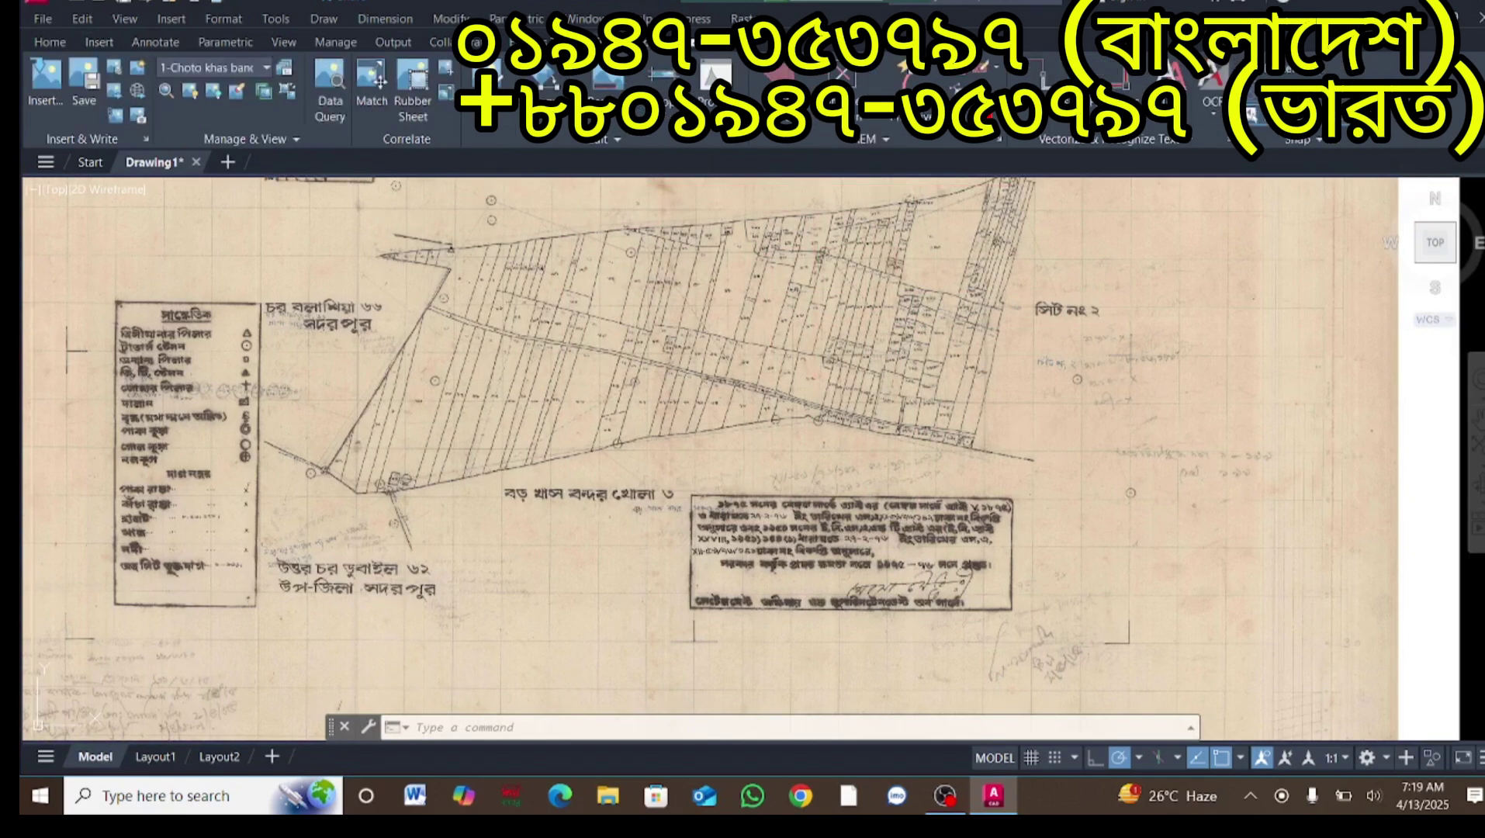
pyautogui.click(547, 107)
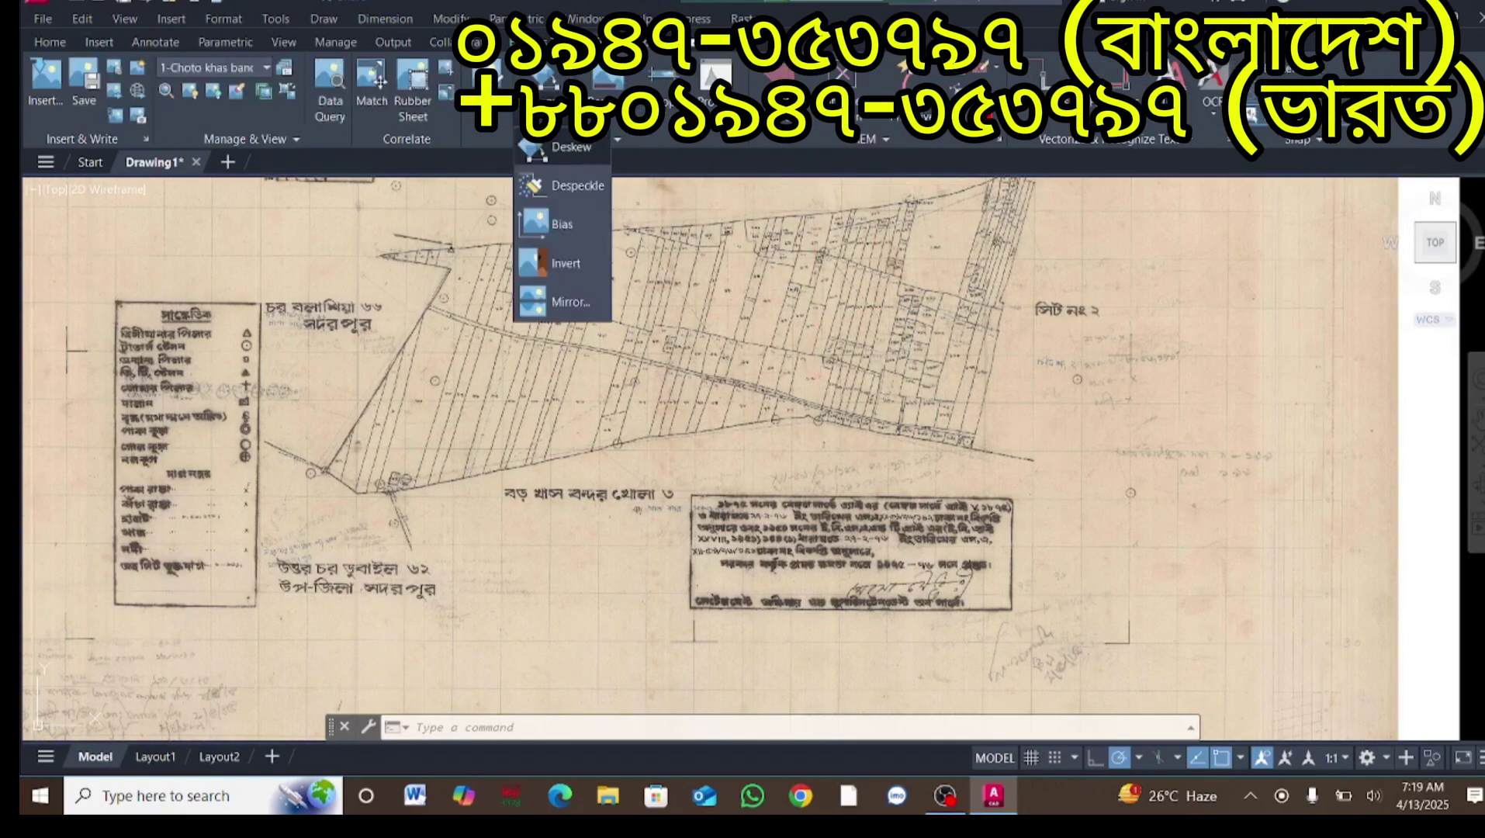
pyautogui.click(588, 264)
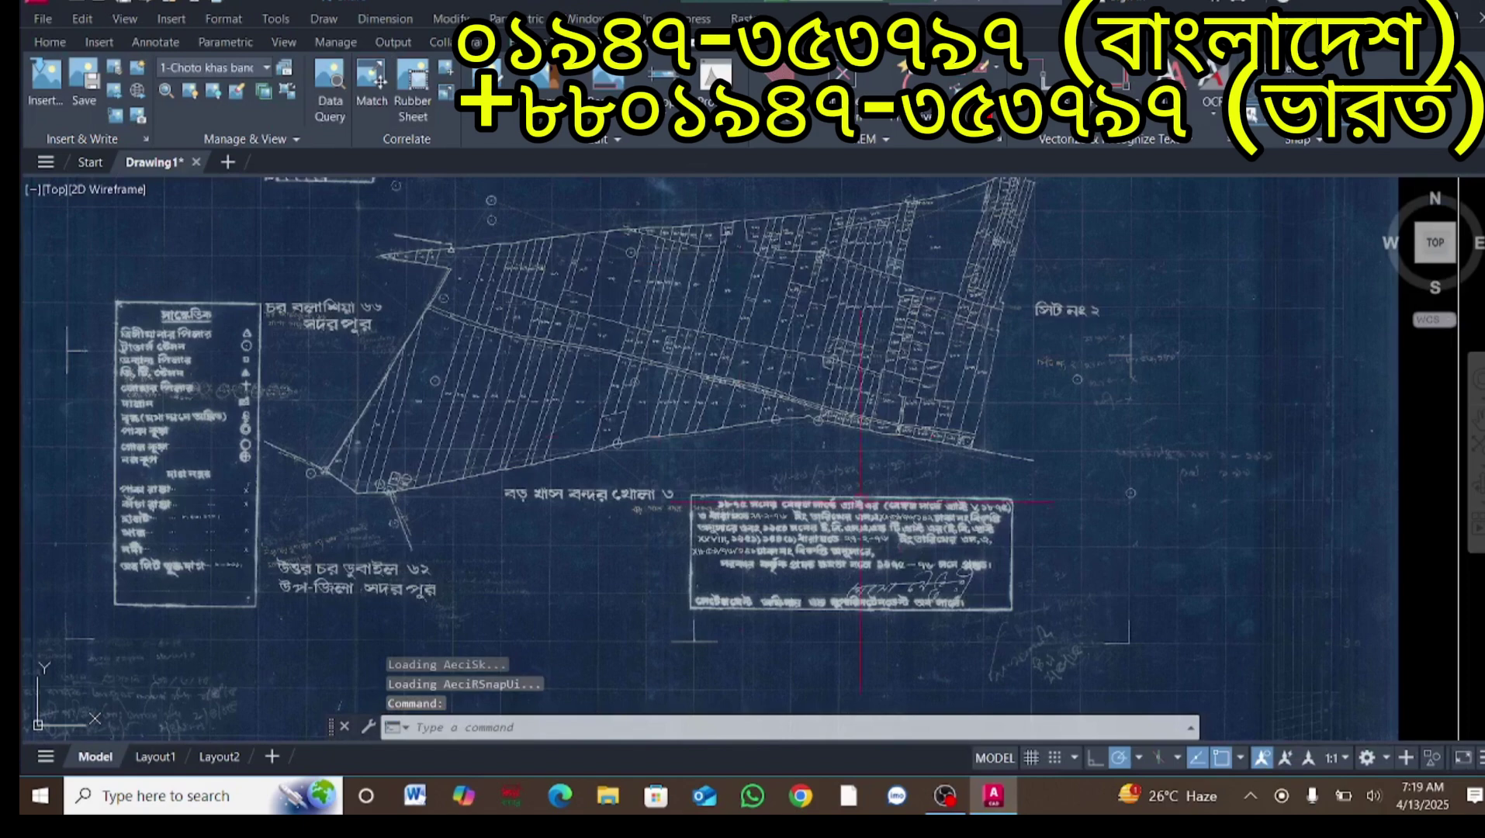
# Step: Change the inverted map image's color depth to bitonal black and white
pyautogui.click(710, 117)
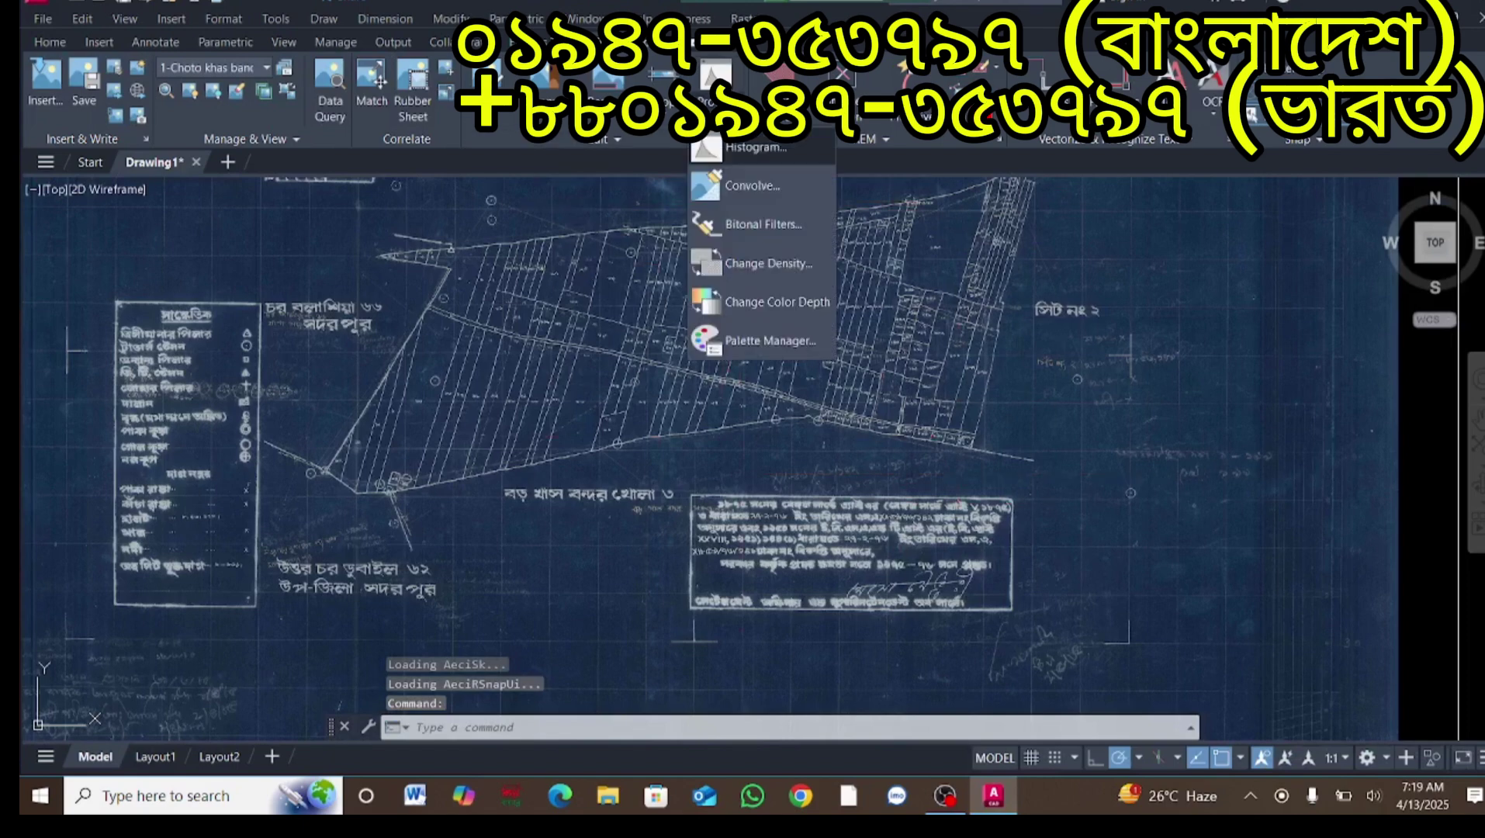
pyautogui.click(764, 300)
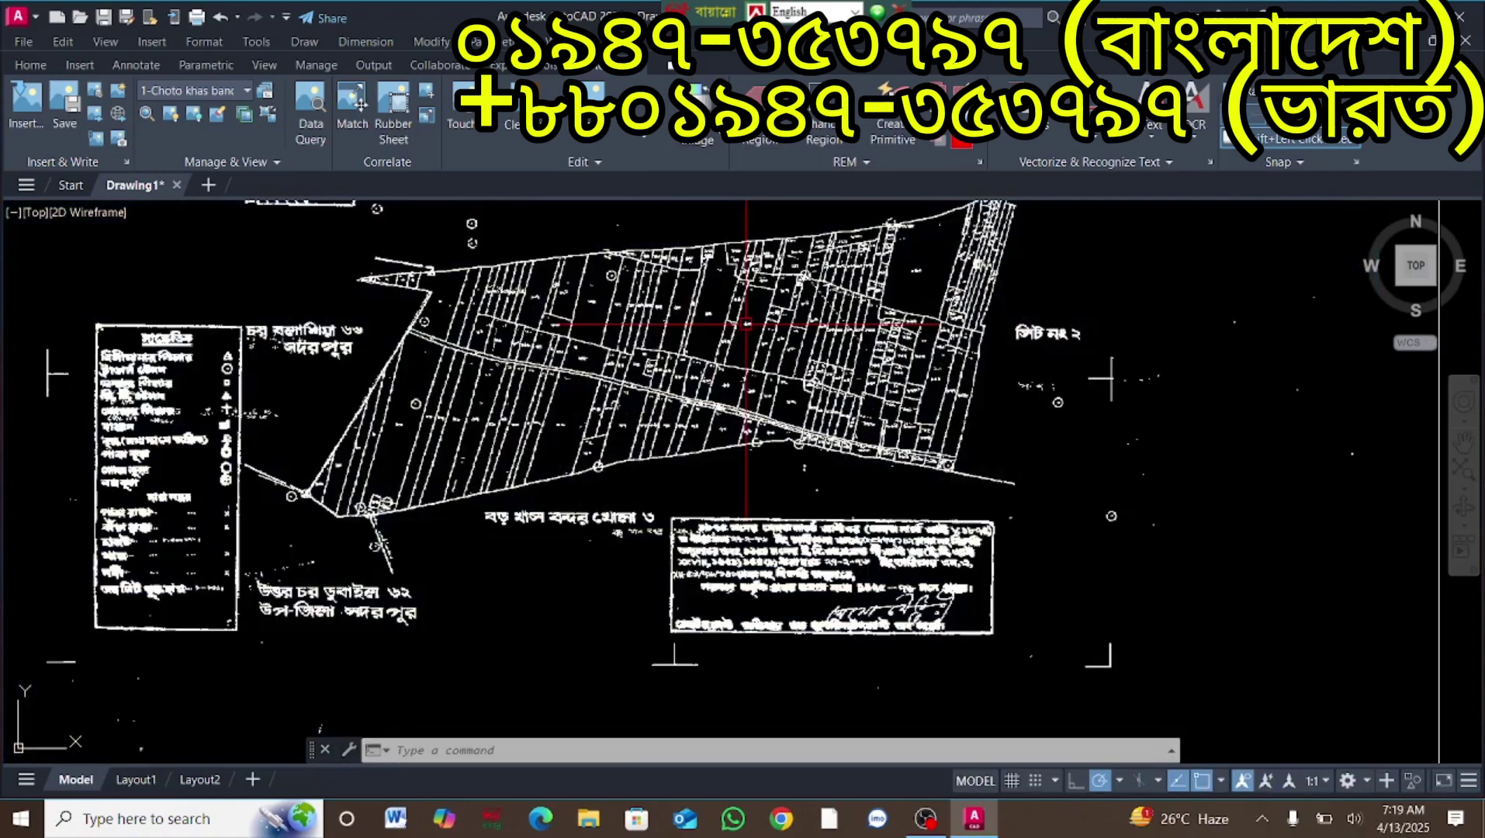
pyautogui.scroll(-5, 824, 292)
pyautogui.scroll(6, 824, 292)
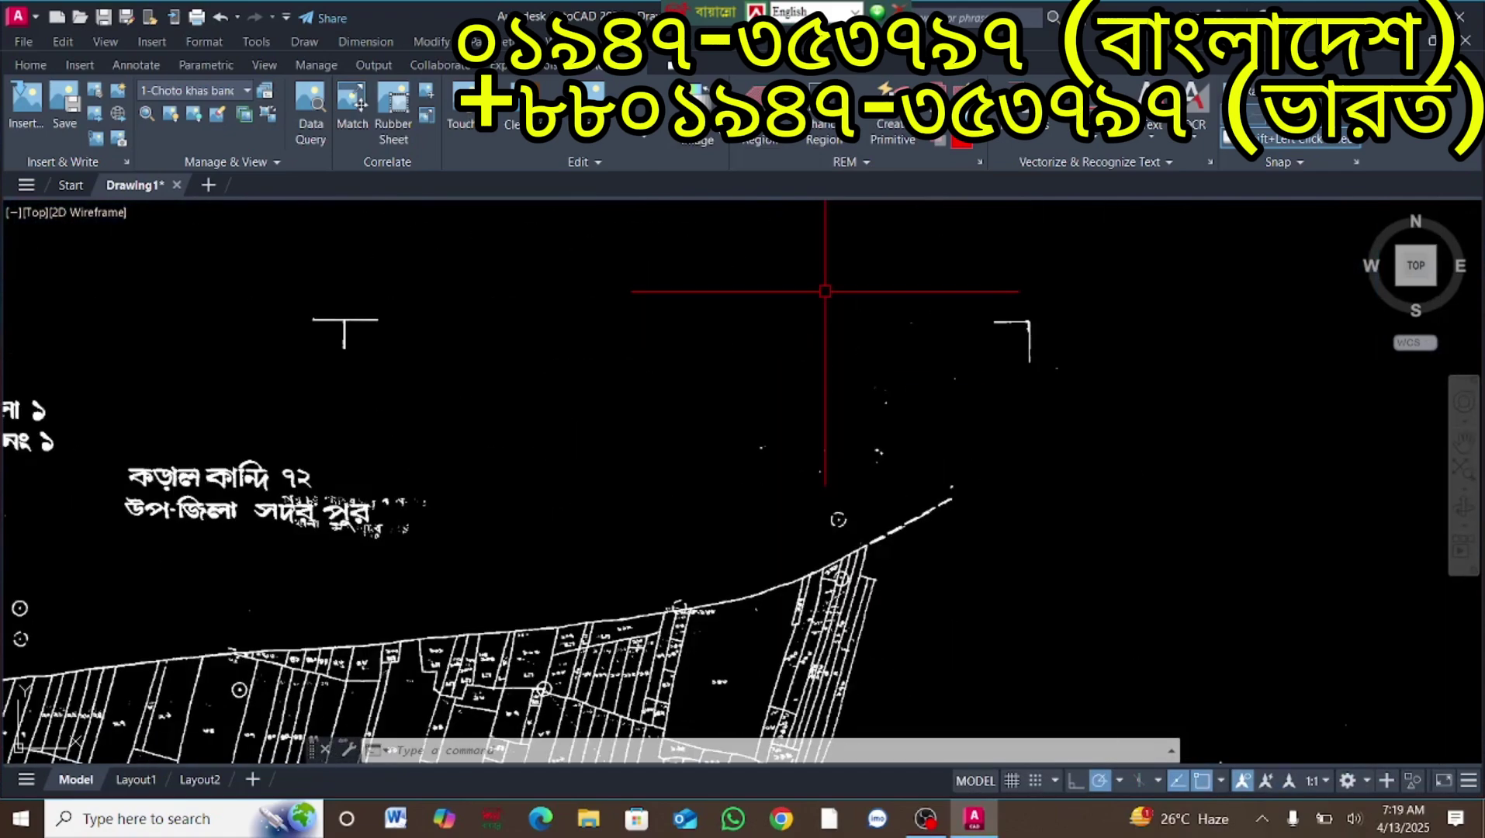
pyautogui.scroll(-4, 680, 289)
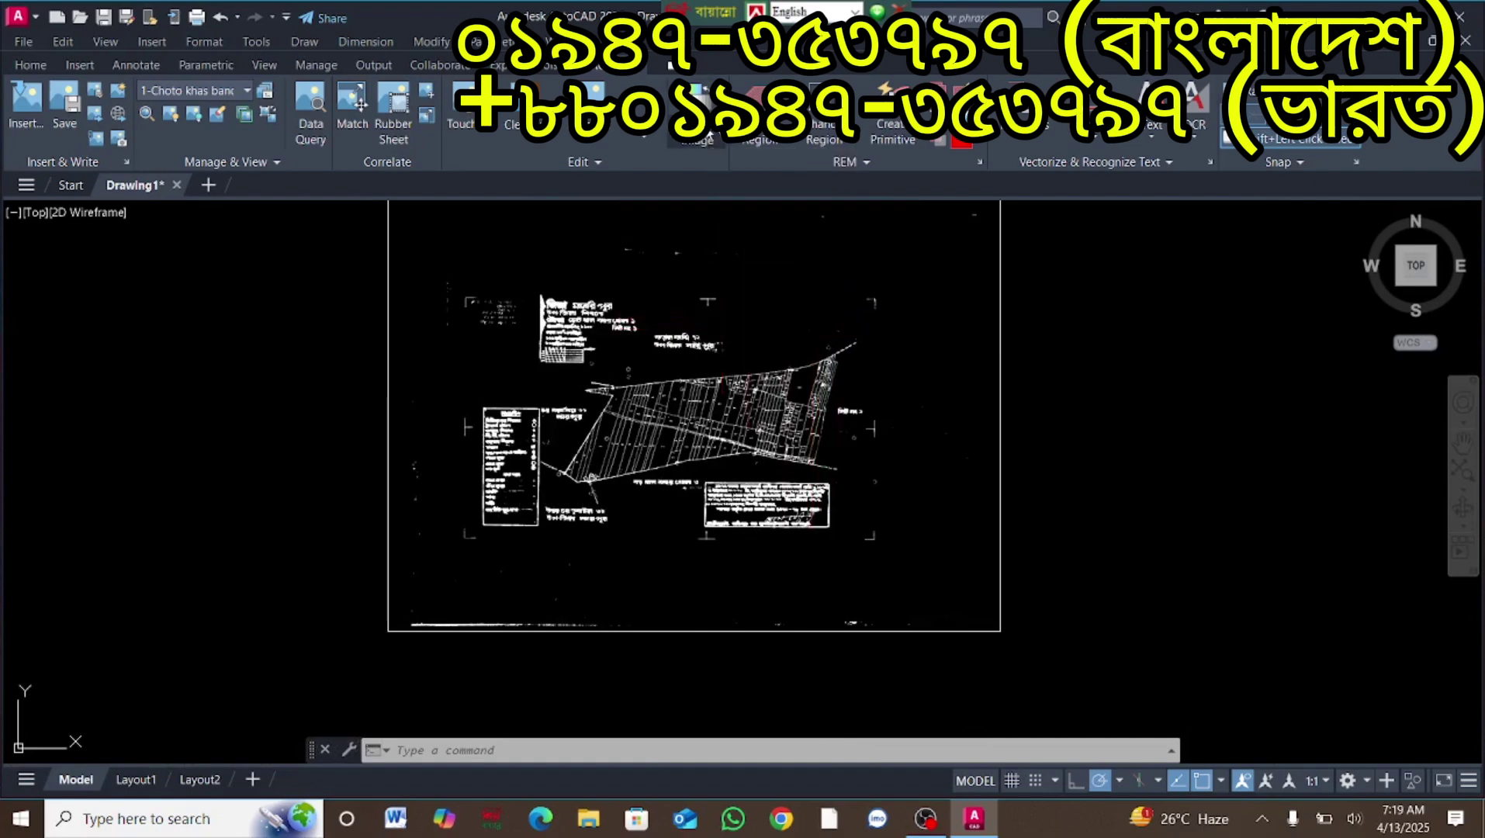
pyautogui.click(708, 137)
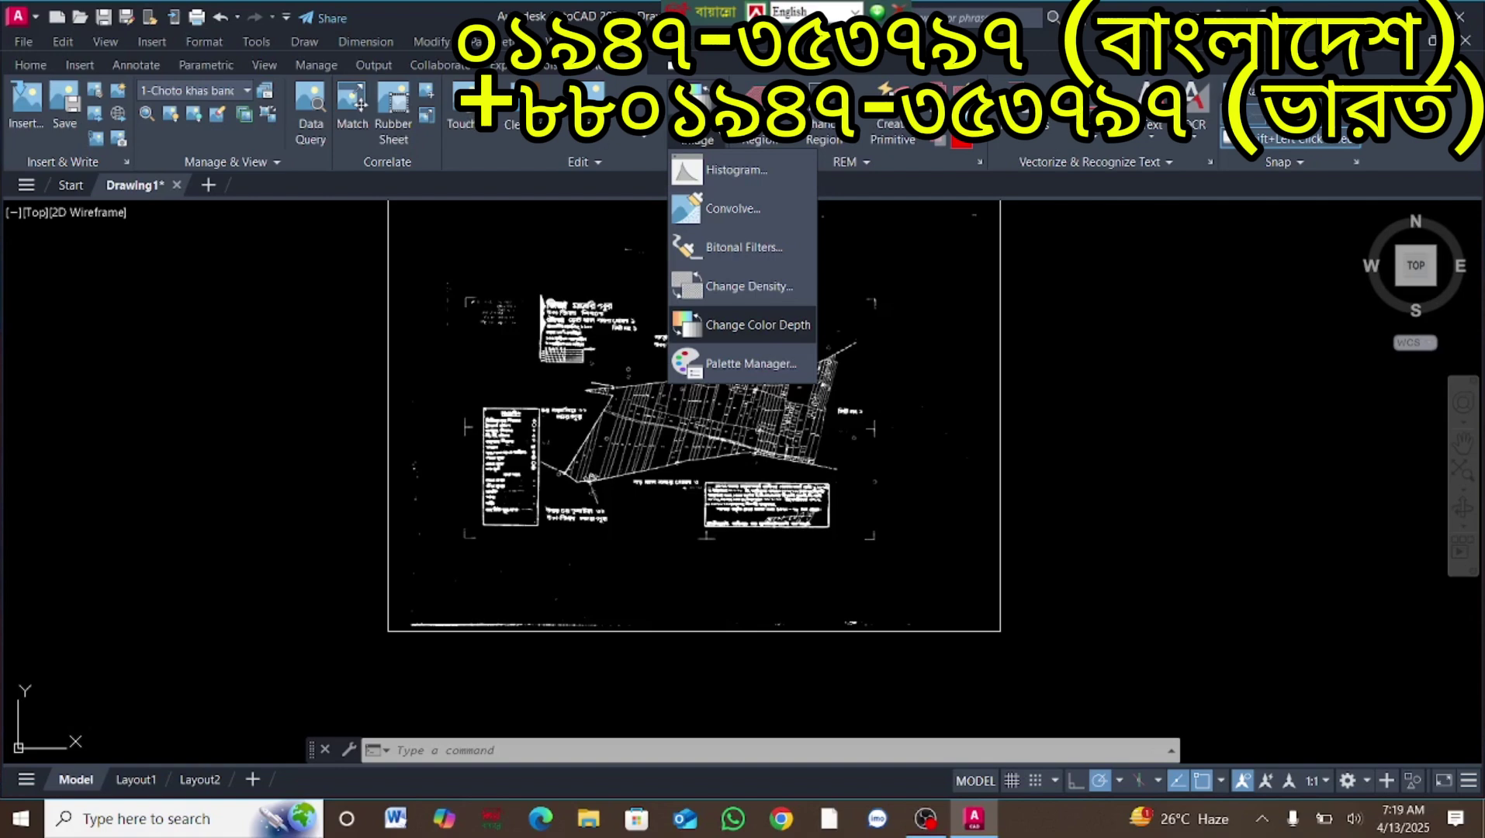
pyautogui.click(556, 264)
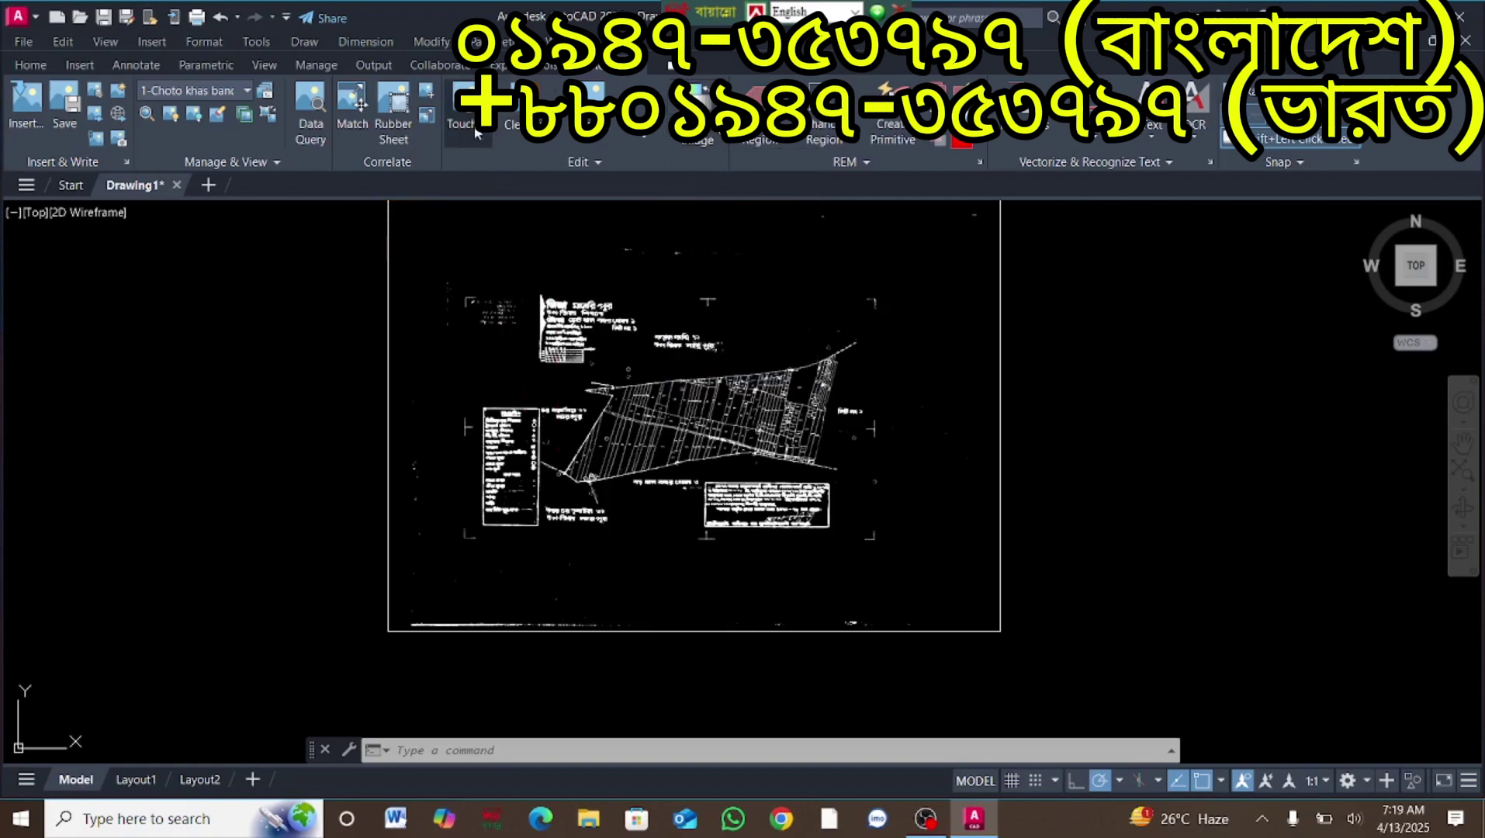
# Step: Start Touchup on the map image and erase the stray specks along the sheet's upper margin
pyautogui.click(475, 130)
pyautogui.scroll(-3, 712, 335)
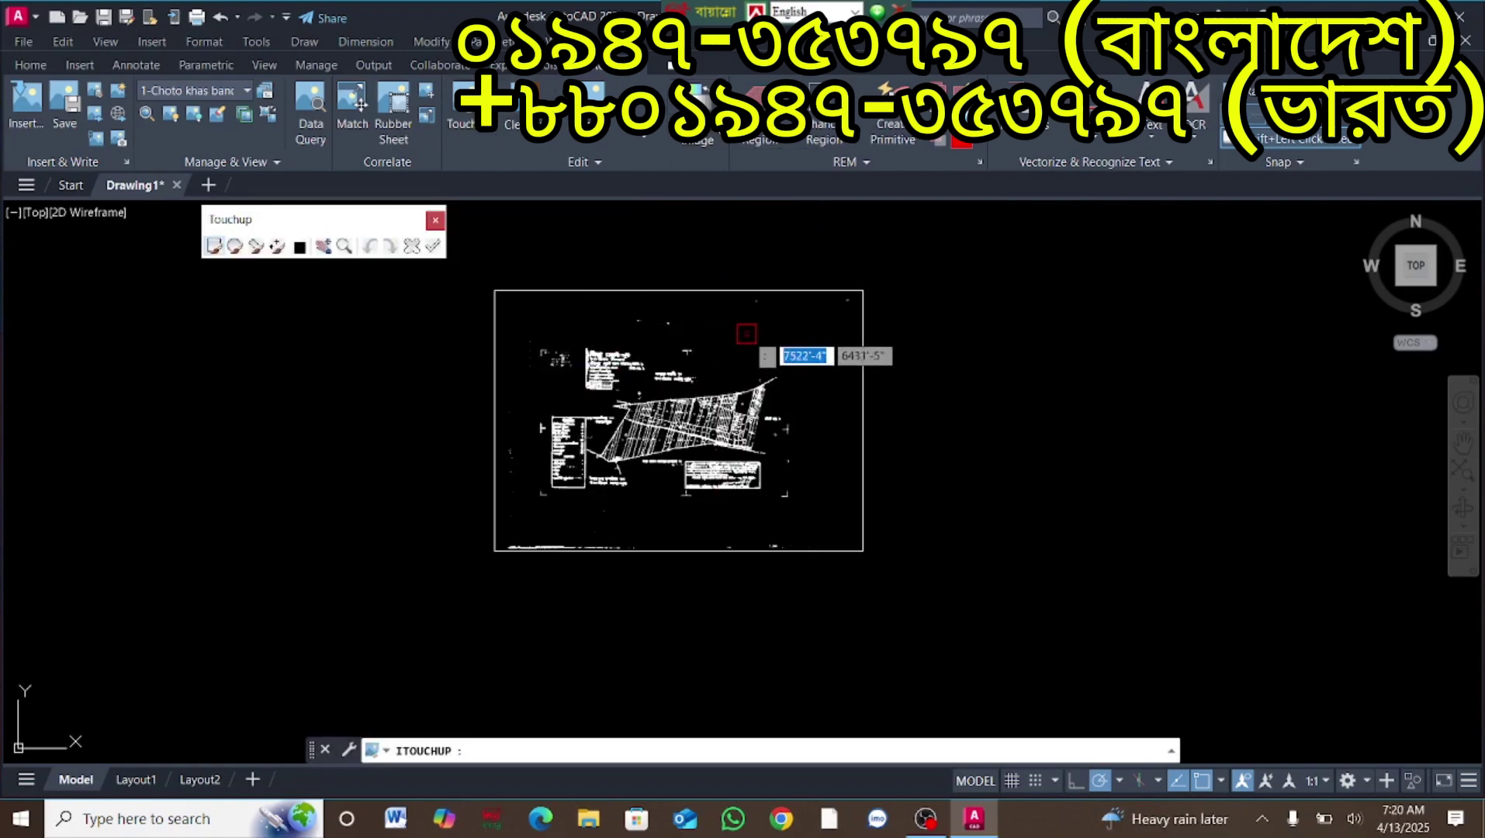
pyautogui.scroll(4, 746, 333)
pyautogui.scroll(-2, 716, 331)
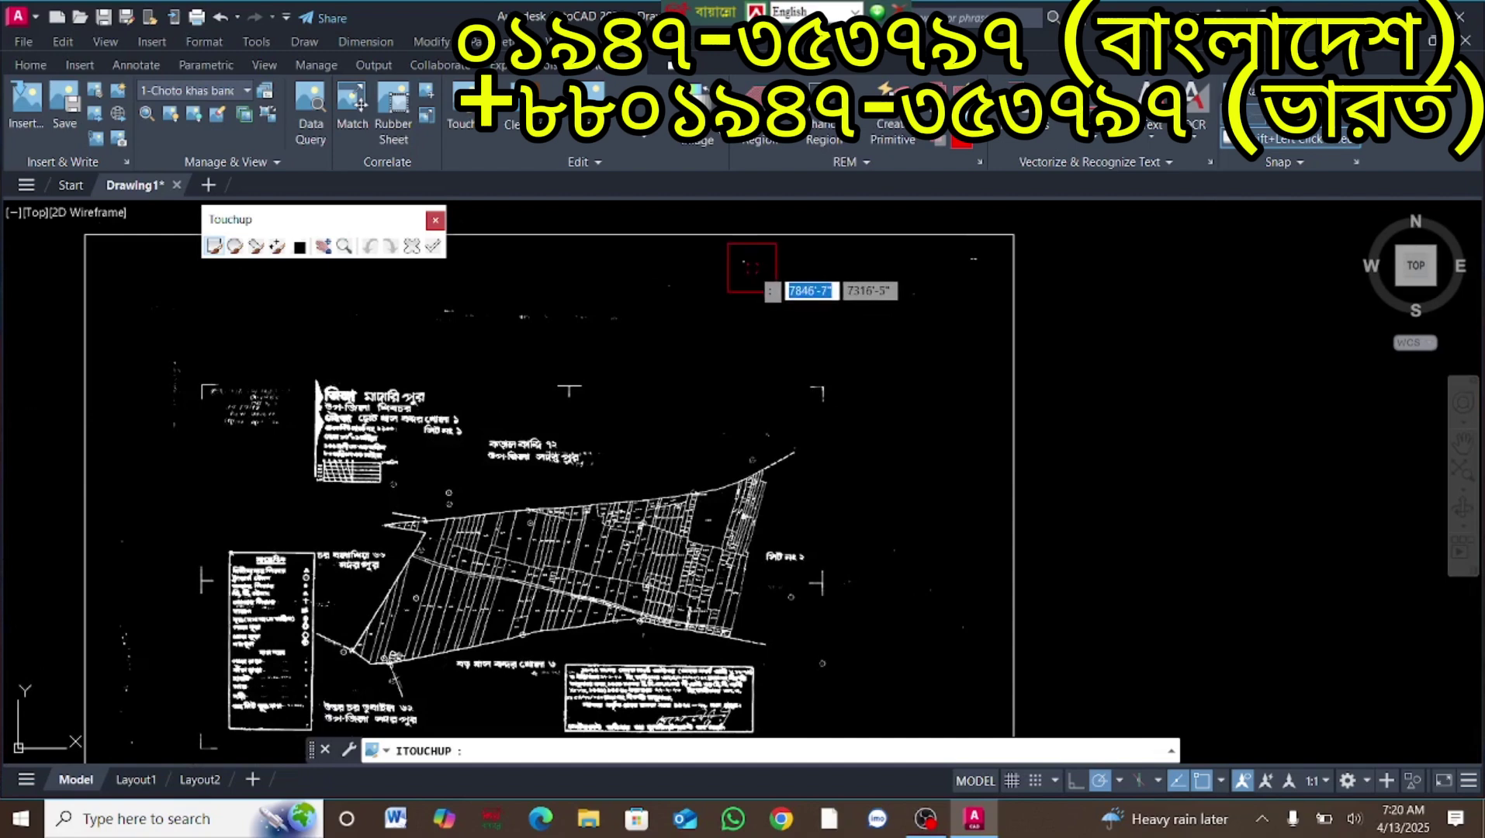
pyautogui.click(752, 268)
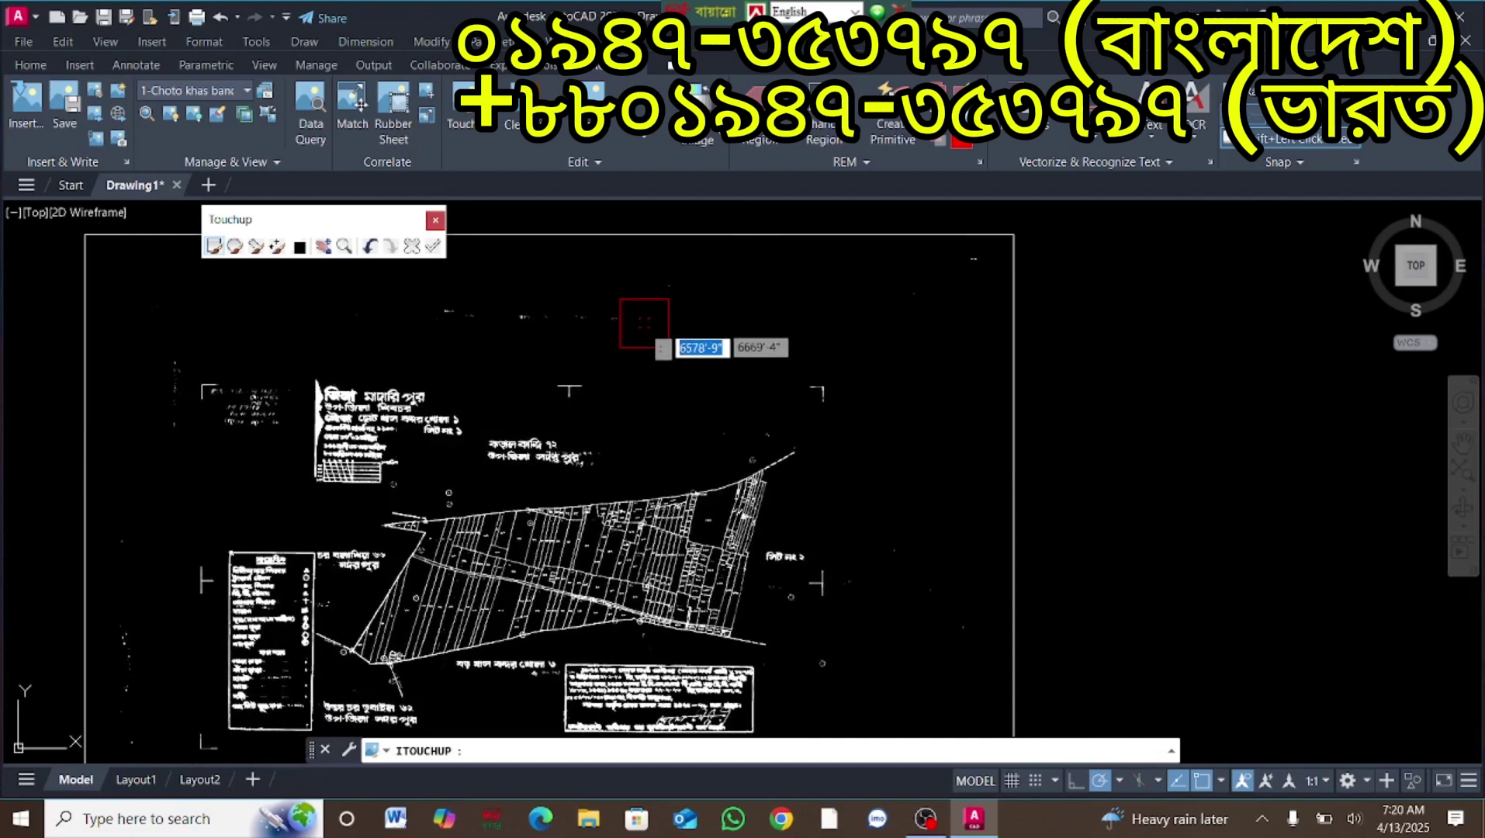
pyautogui.moveTo(644, 323); pyautogui.dragTo(482, 319)
pyautogui.click(468, 309)
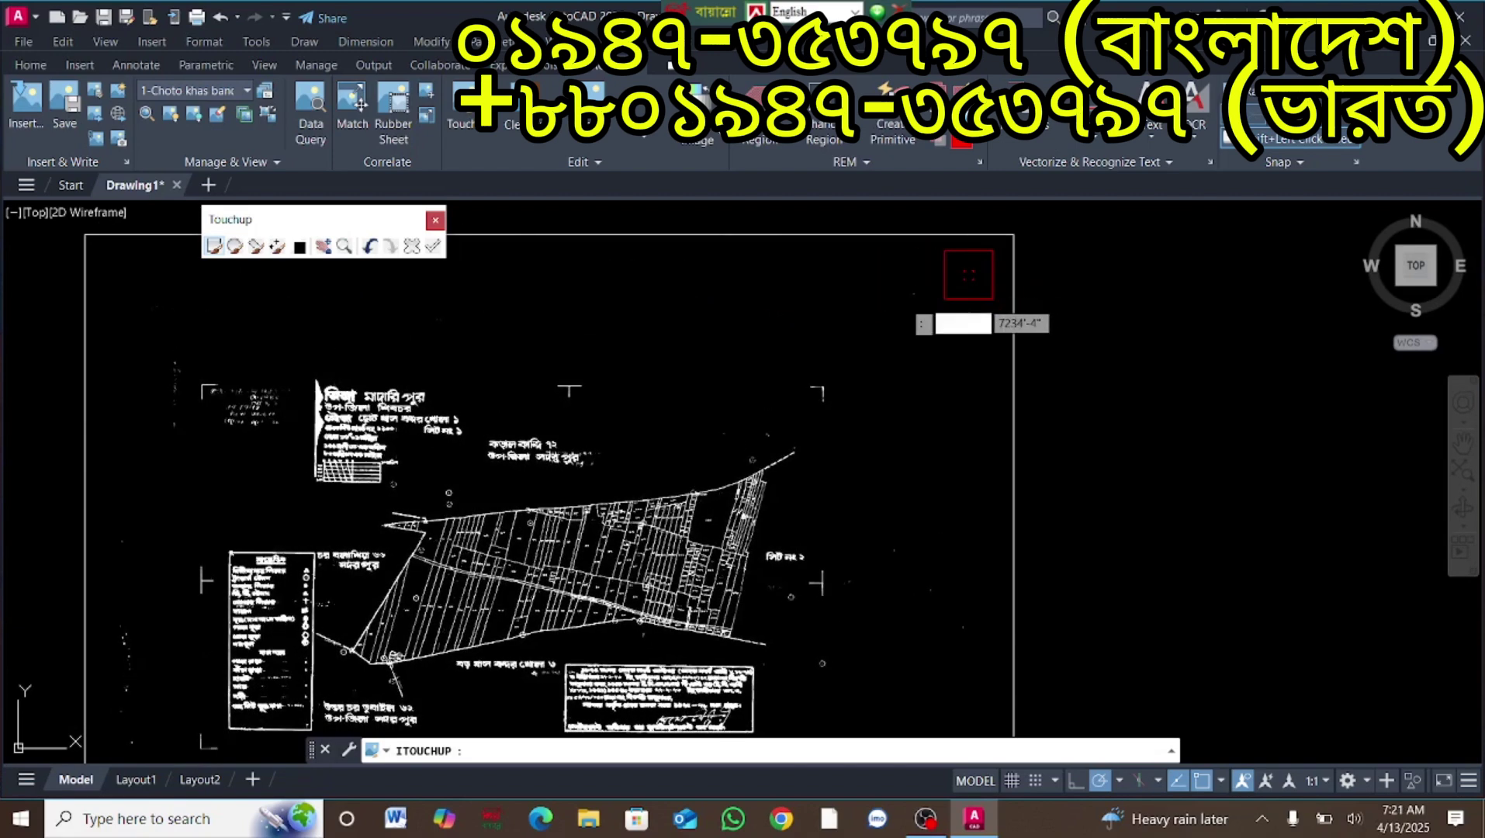
# Step: Erase the specks above the northeast end of the plot boundary, leaving the boundary line and corner mark intact
pyautogui.scroll(3, 746, 431)
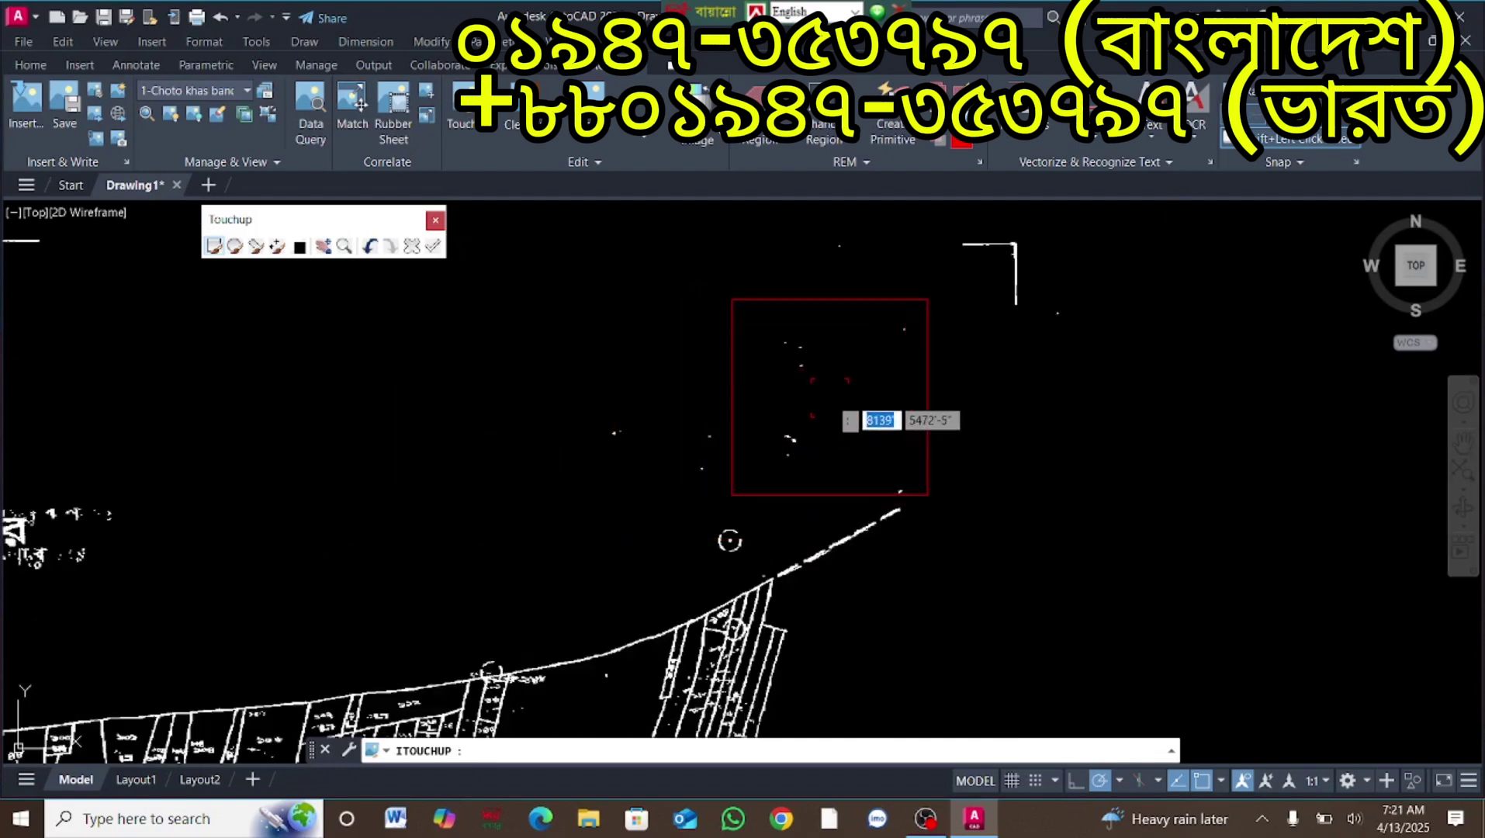
pyautogui.moveTo(831, 398); pyautogui.dragTo(767, 386)
pyautogui.click(625, 396)
pyautogui.click(819, 317)
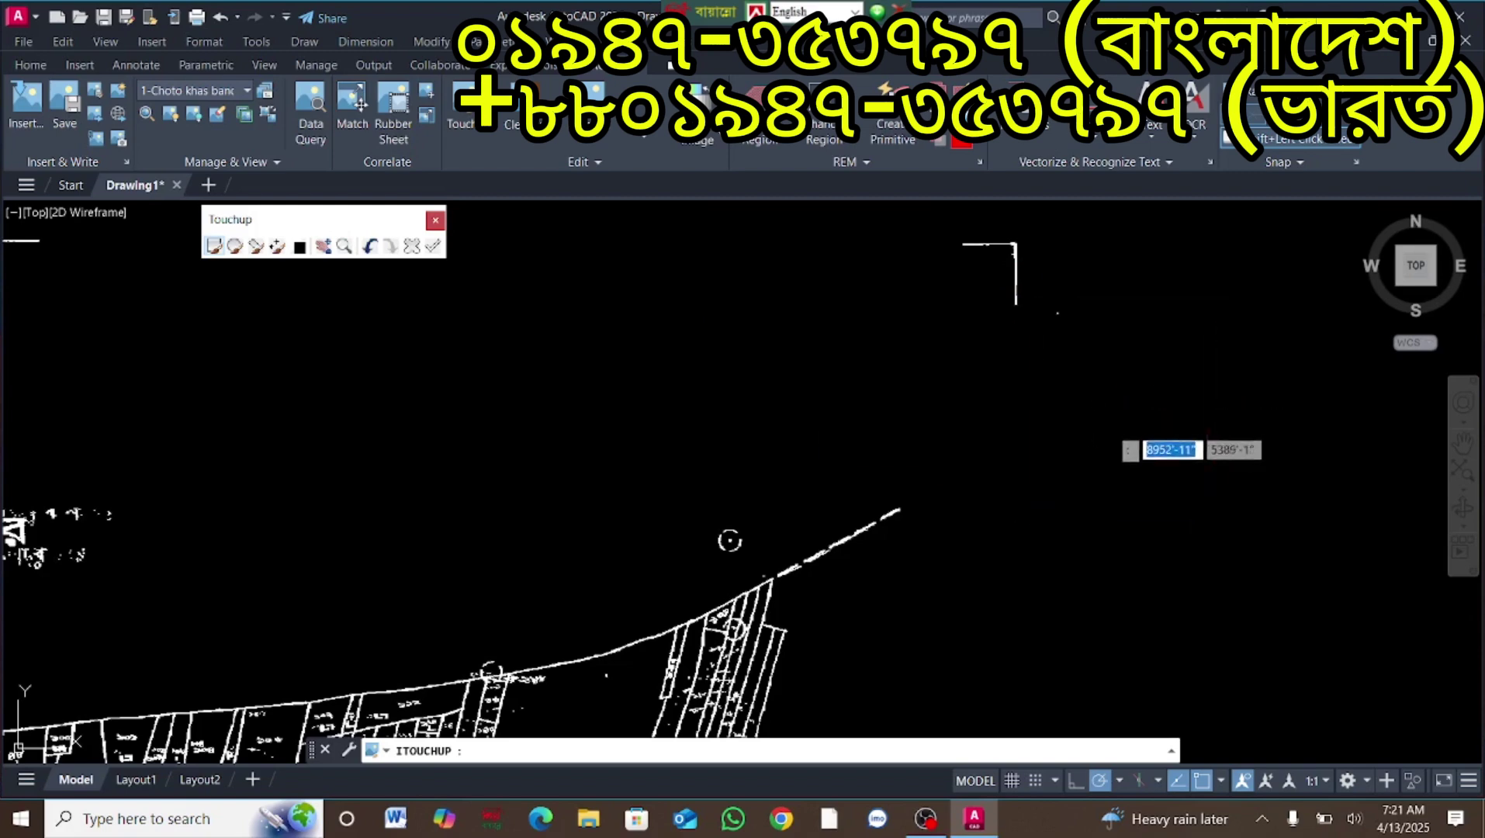
# Step: Erase the faint handwritten notes and specks west of the map's title block
pyautogui.scroll(-3, 1163, 456)
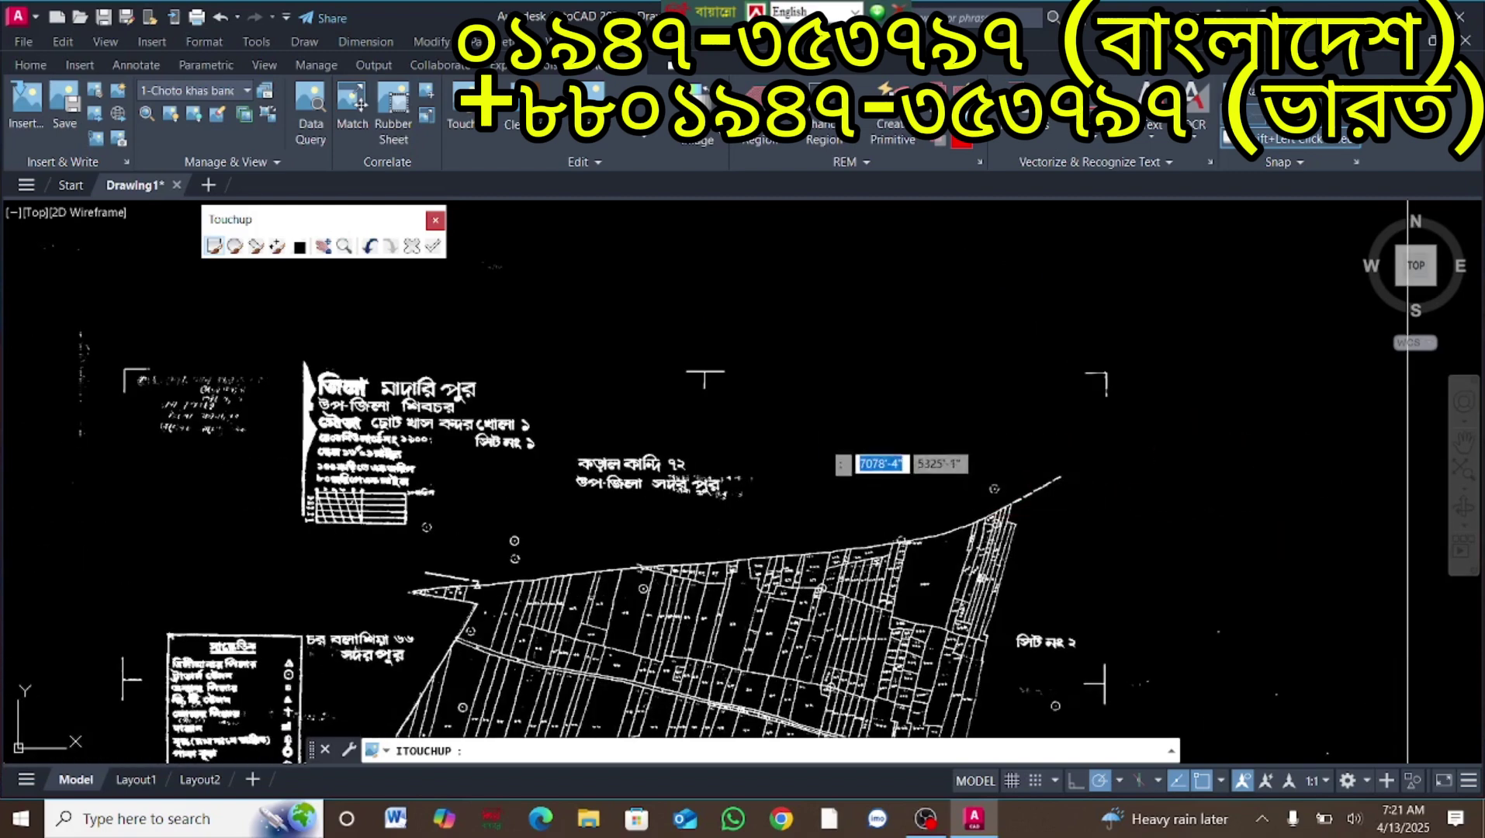
pyautogui.scroll(3, 738, 490)
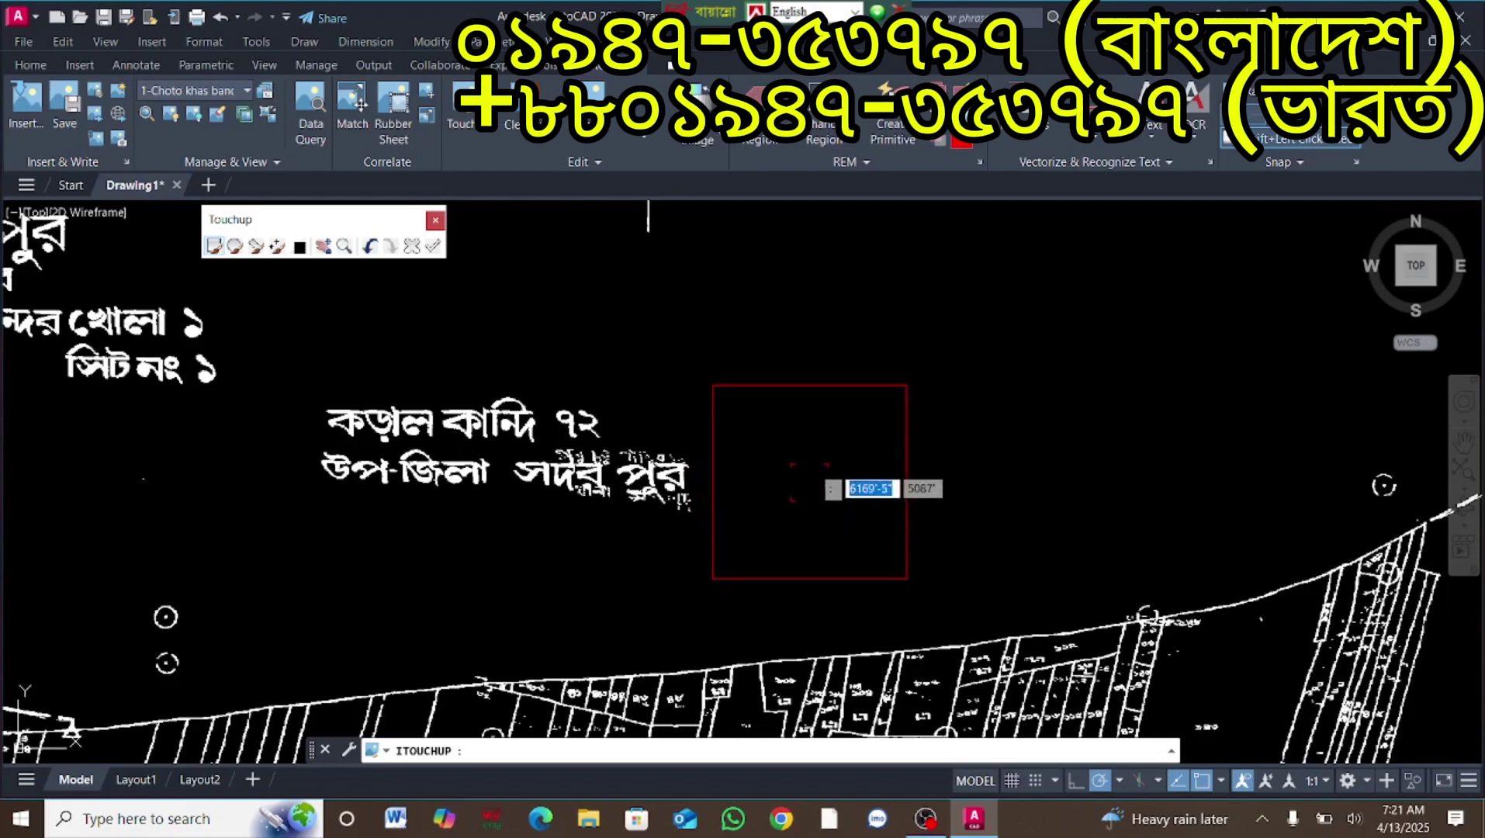
pyautogui.scroll(-3, 808, 342)
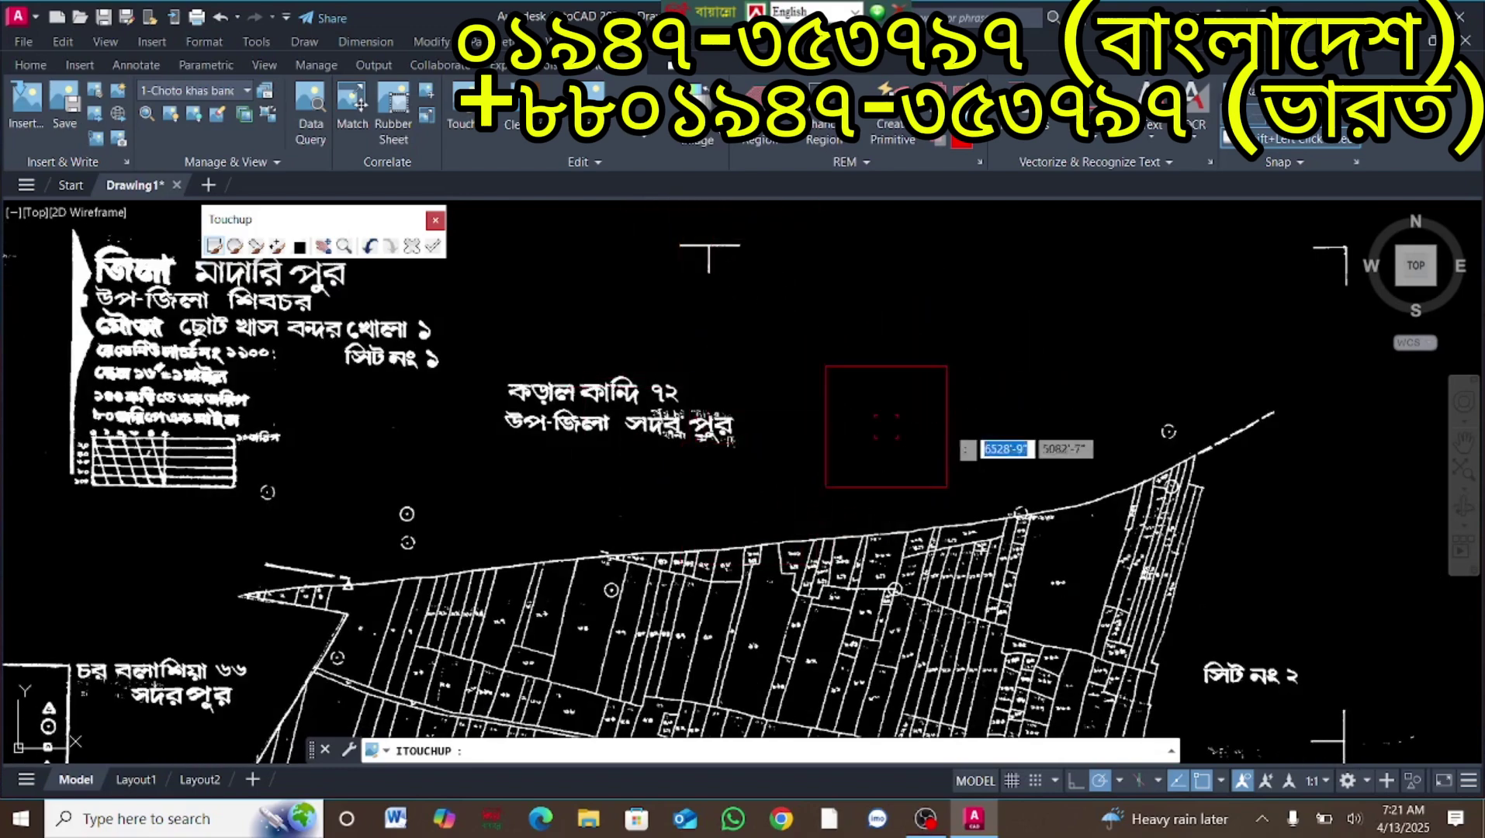
pyautogui.scroll(-3, 886, 426)
pyautogui.scroll(1, 613, 403)
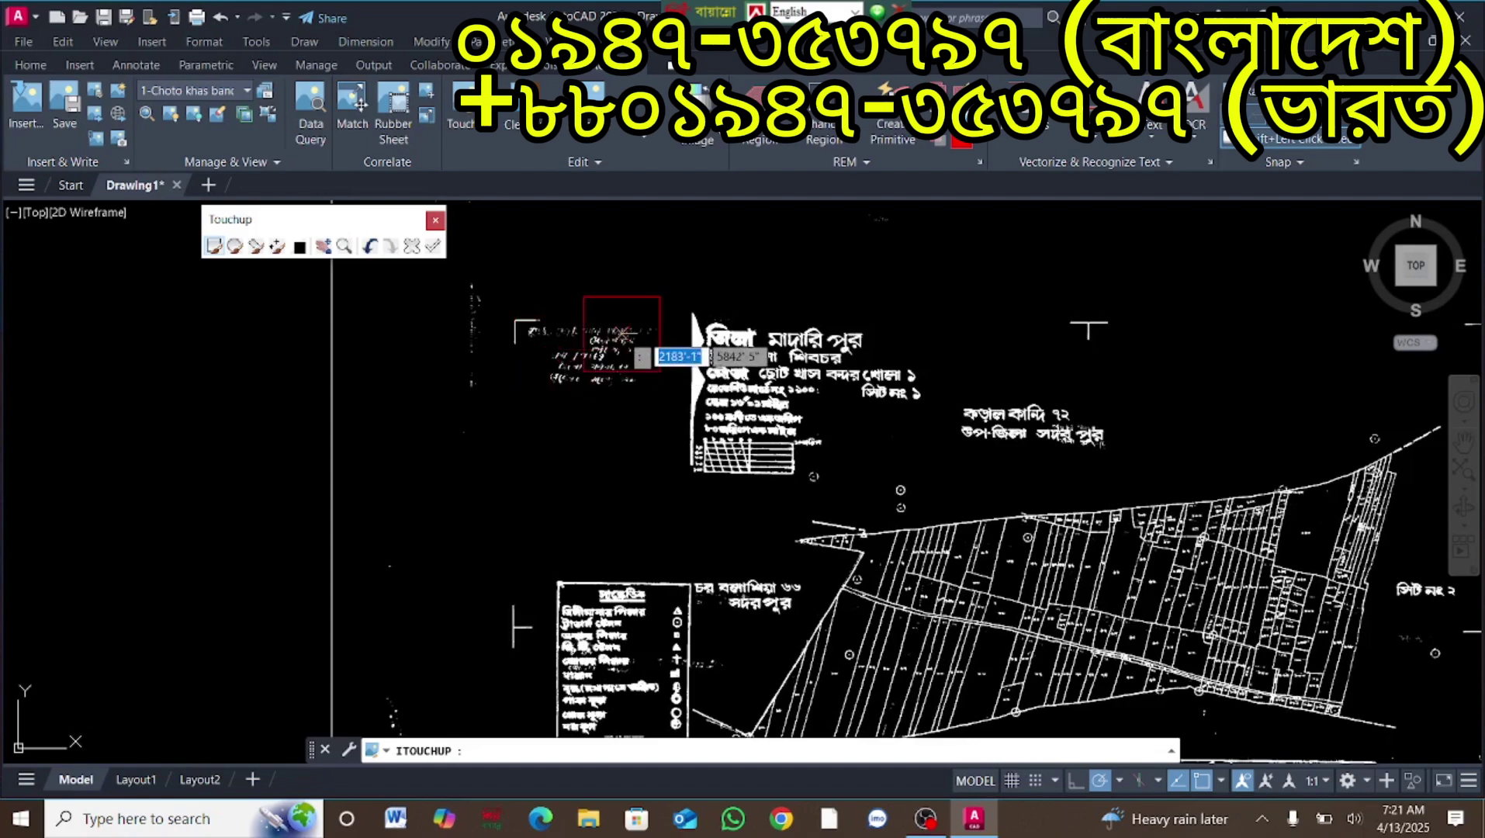
pyautogui.moveTo(621, 333)
pyautogui.mouseDown()
pyautogui.moveTo(603, 380)
pyautogui.moveTo(590, 332)
pyautogui.moveTo(481, 361)
pyautogui.moveTo(435, 346)
pyautogui.mouseUp()
# Step: Erase the leftover handwritten notes west of the title block and the stray specks in the sheet's northwest corner
pyautogui.scroll(-4, 543, 252)
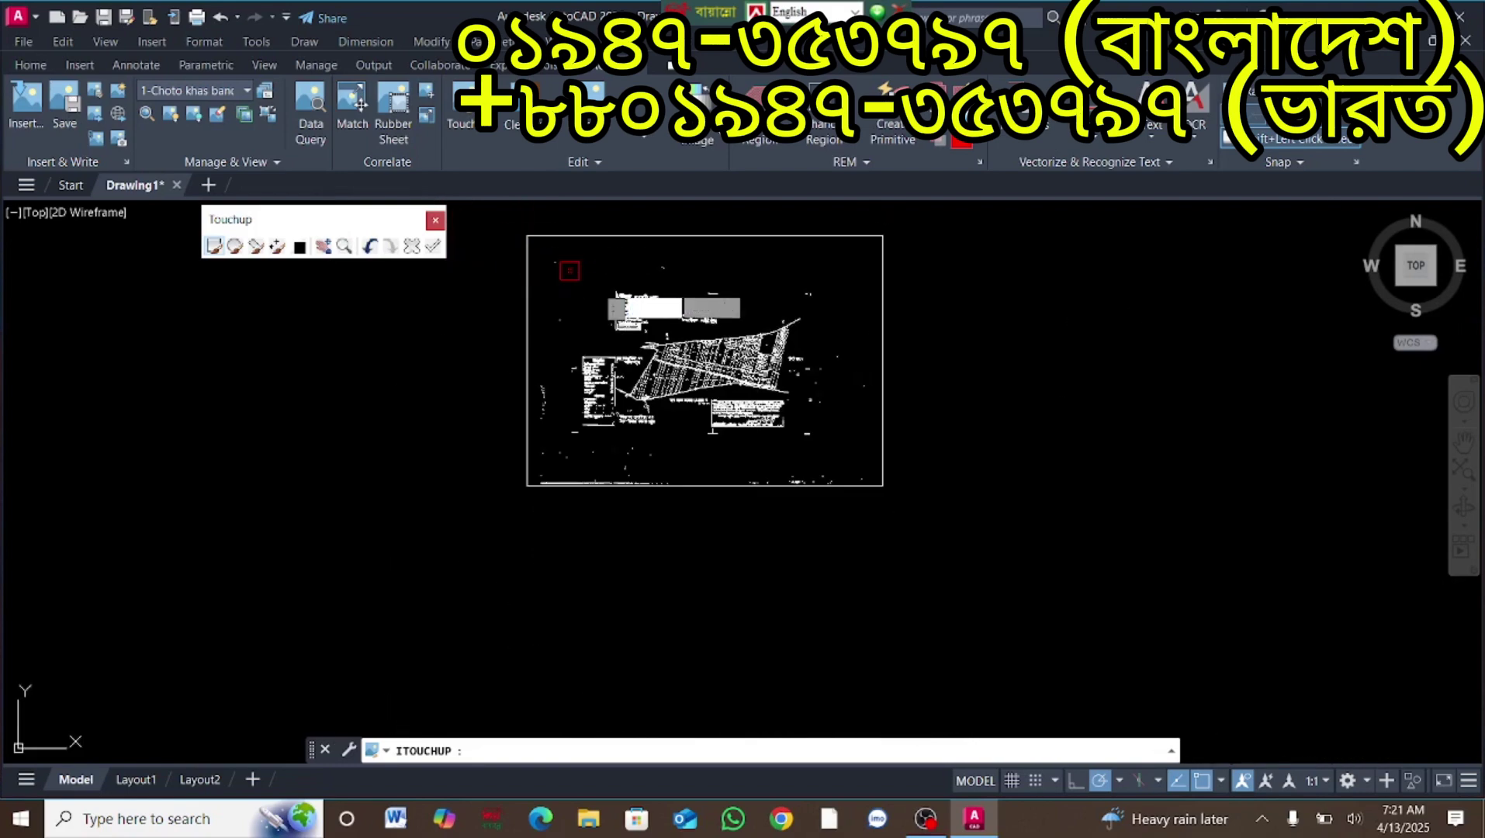
pyautogui.scroll(4, 613, 260)
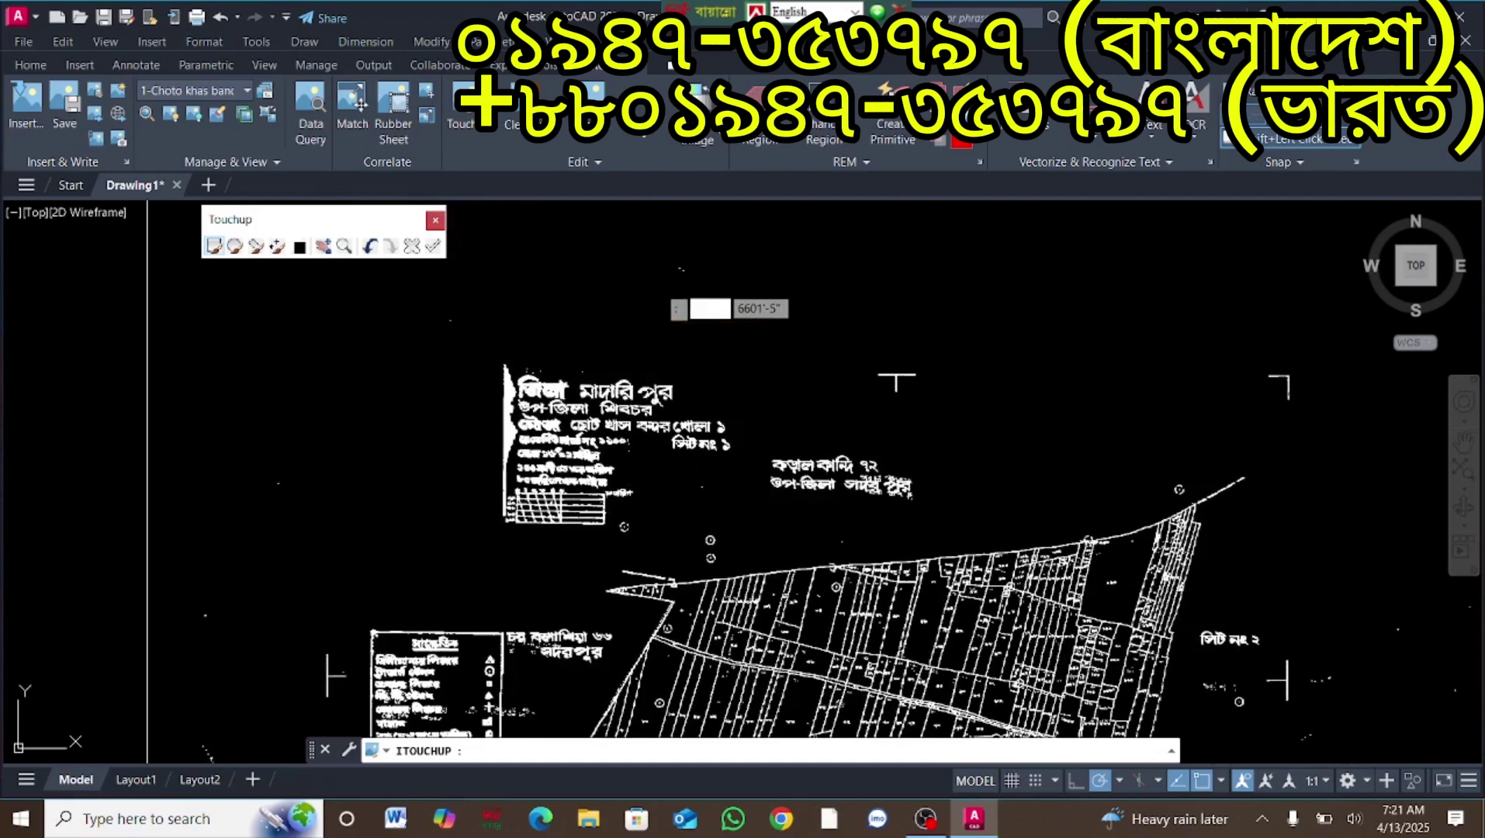
pyautogui.scroll(-4, 754, 276)
pyautogui.scroll(5, 600, 265)
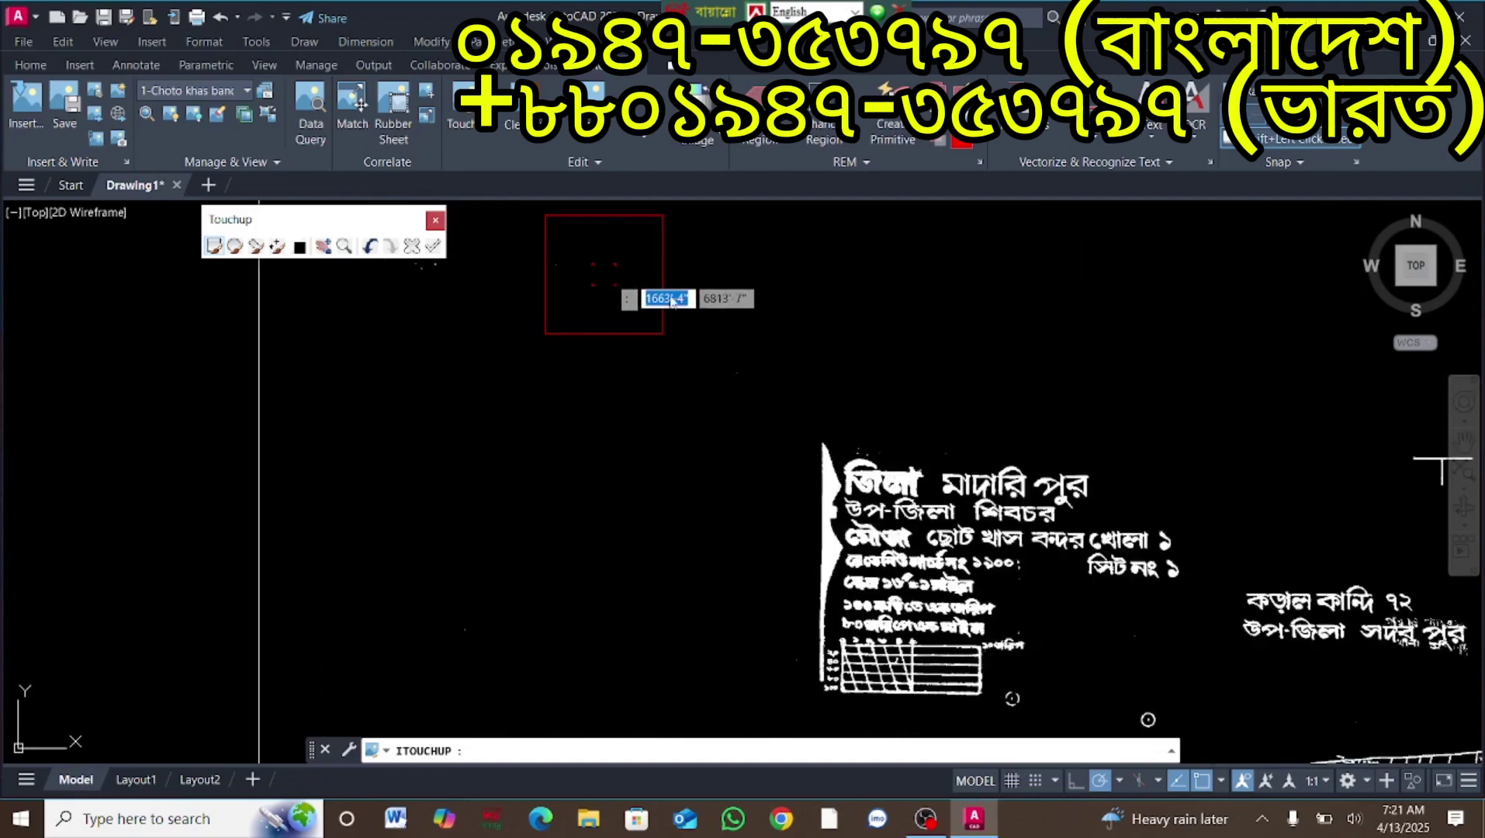
pyautogui.scroll(-2, 754, 364)
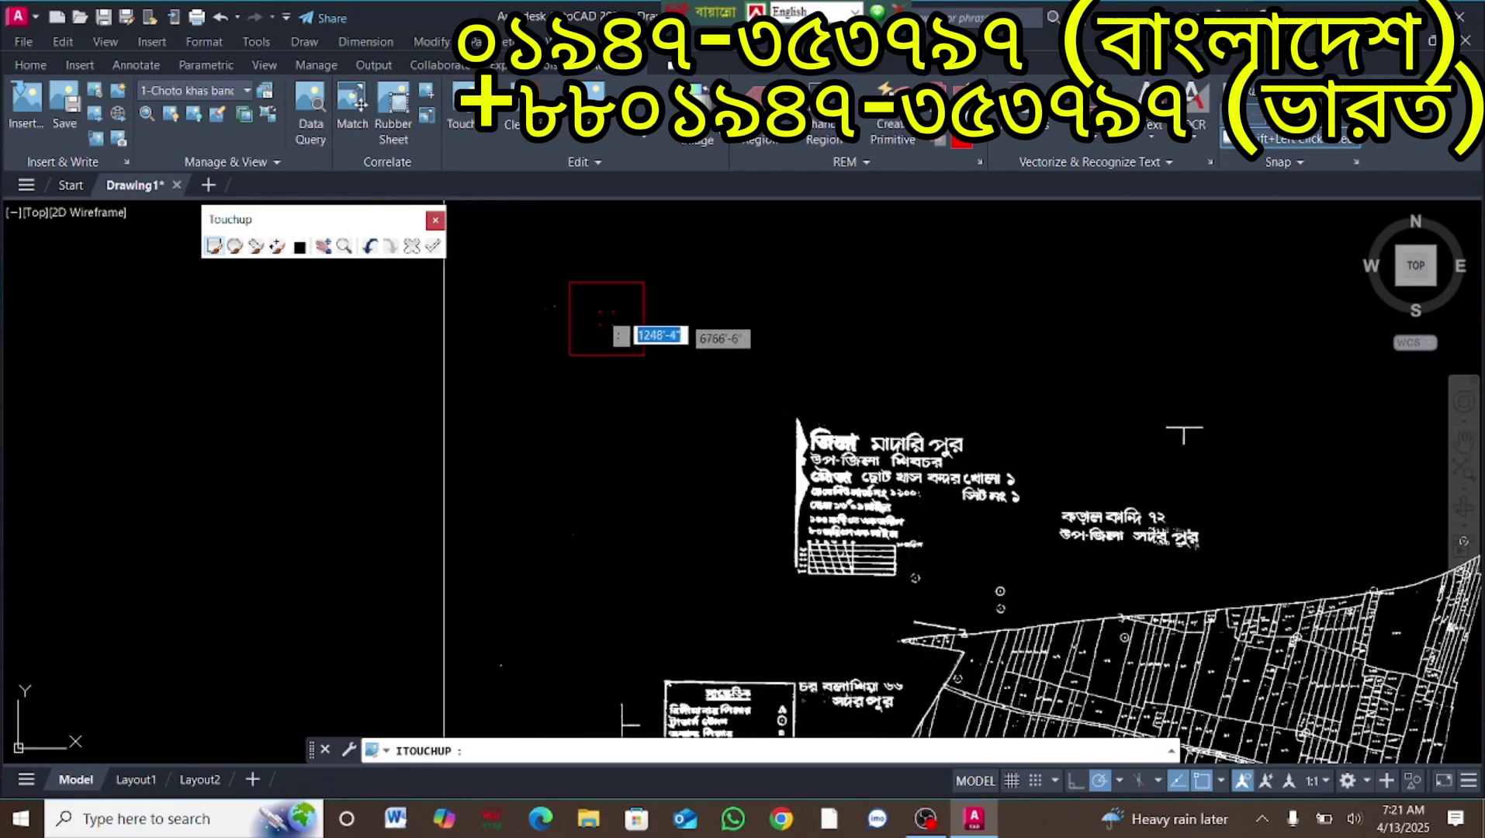
pyautogui.scroll(-4, 578, 373)
pyautogui.scroll(4, 621, 512)
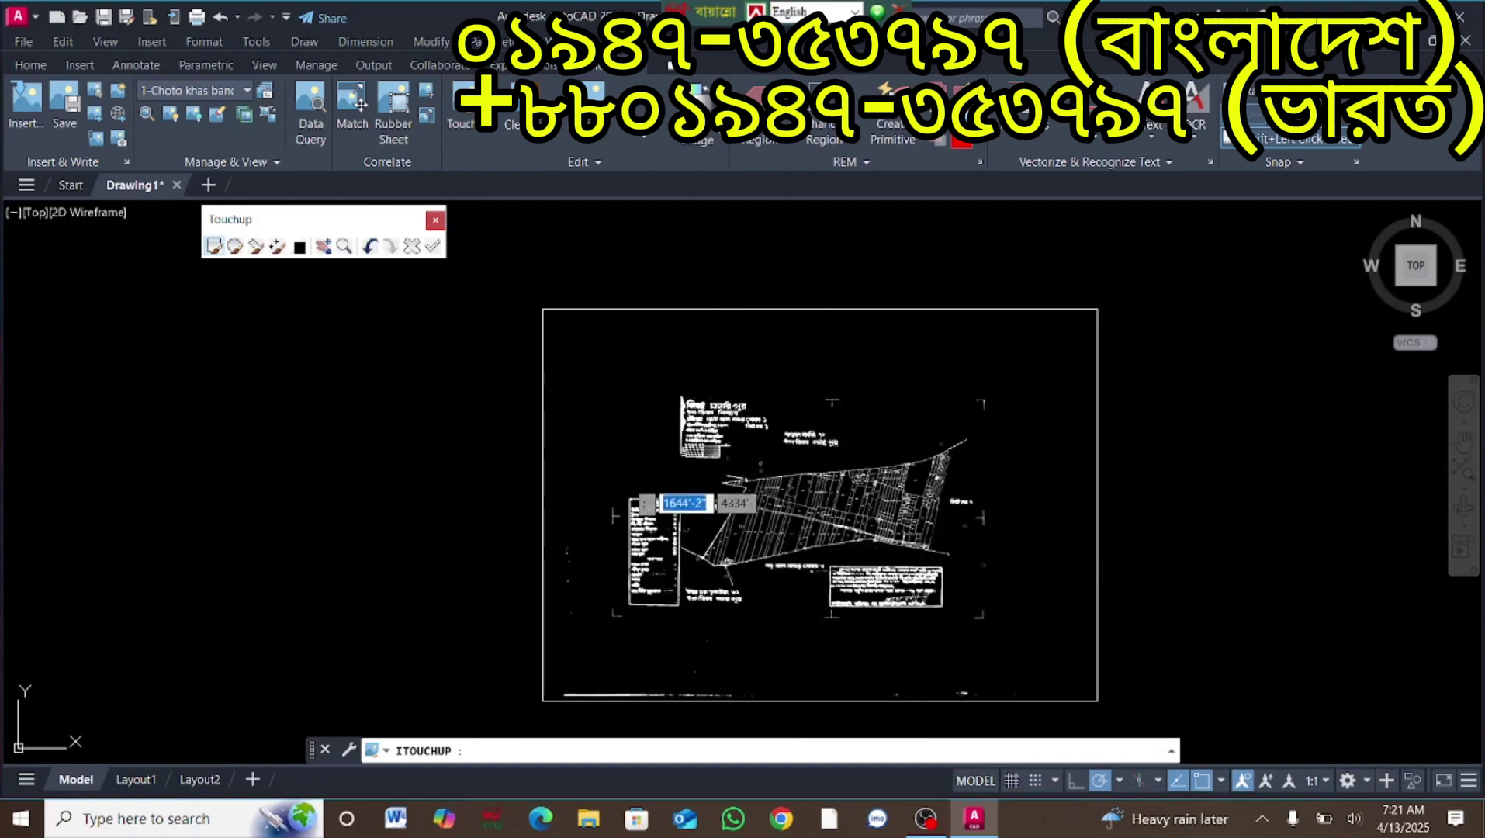
# Step: Erase the specks along the sheet's west margin beside the legend box, keeping the corner marks intact
pyautogui.moveTo(515, 599)
pyautogui.mouseDown()
pyautogui.moveTo(490, 576)
pyautogui.moveTo(480, 414)
pyautogui.mouseUp()
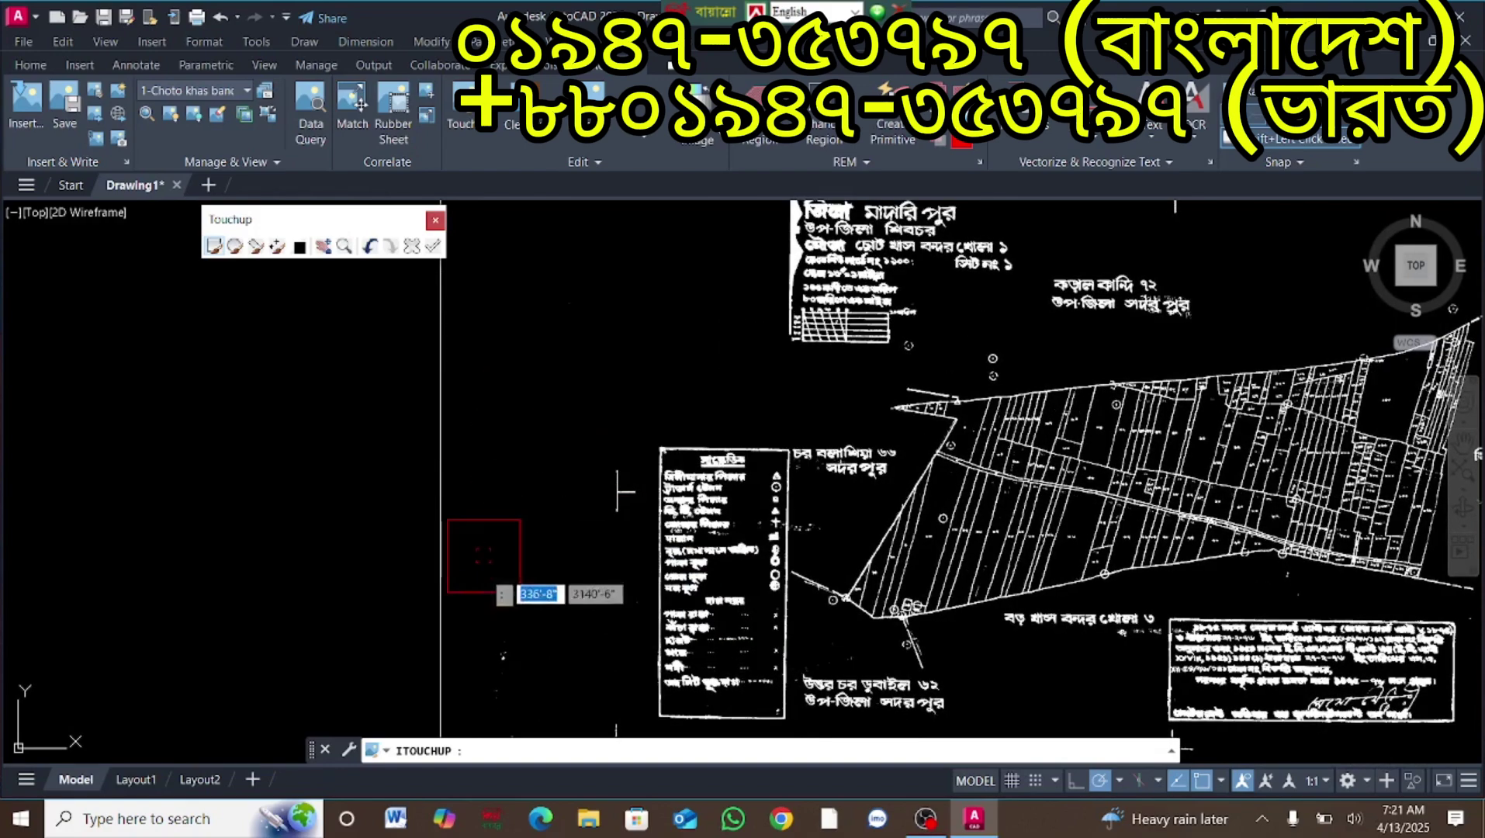
pyautogui.scroll(-3, 481, 547)
pyautogui.scroll(3, 612, 675)
pyautogui.moveTo(614, 612)
pyautogui.mouseDown()
pyautogui.moveTo(477, 529)
pyautogui.moveTo(502, 702)
pyautogui.mouseUp()
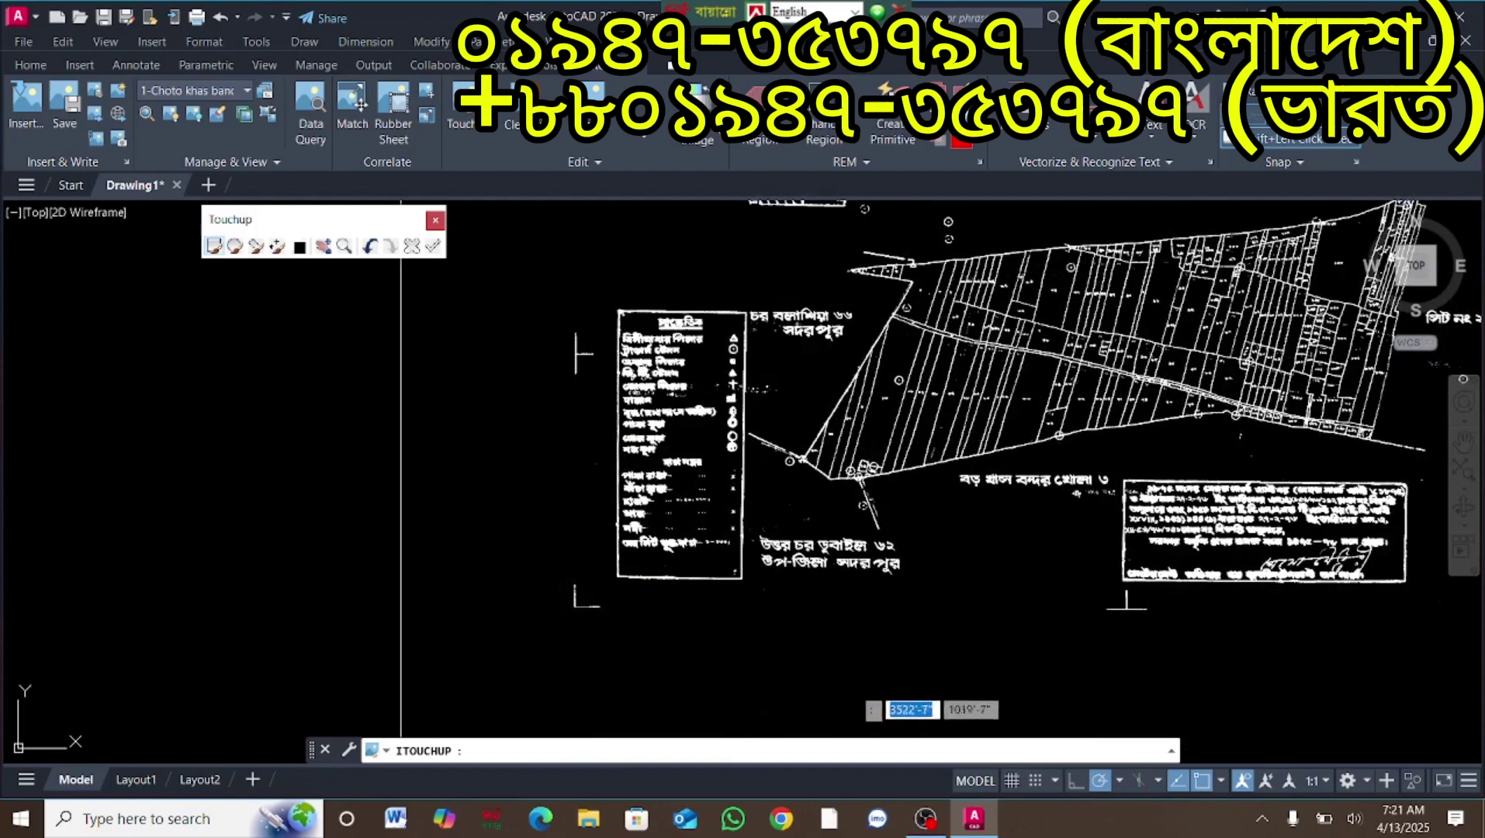
# Step: Erase the specks and smudges along the eastern half of the sheet's south edge
pyautogui.scroll(-2, 916, 652)
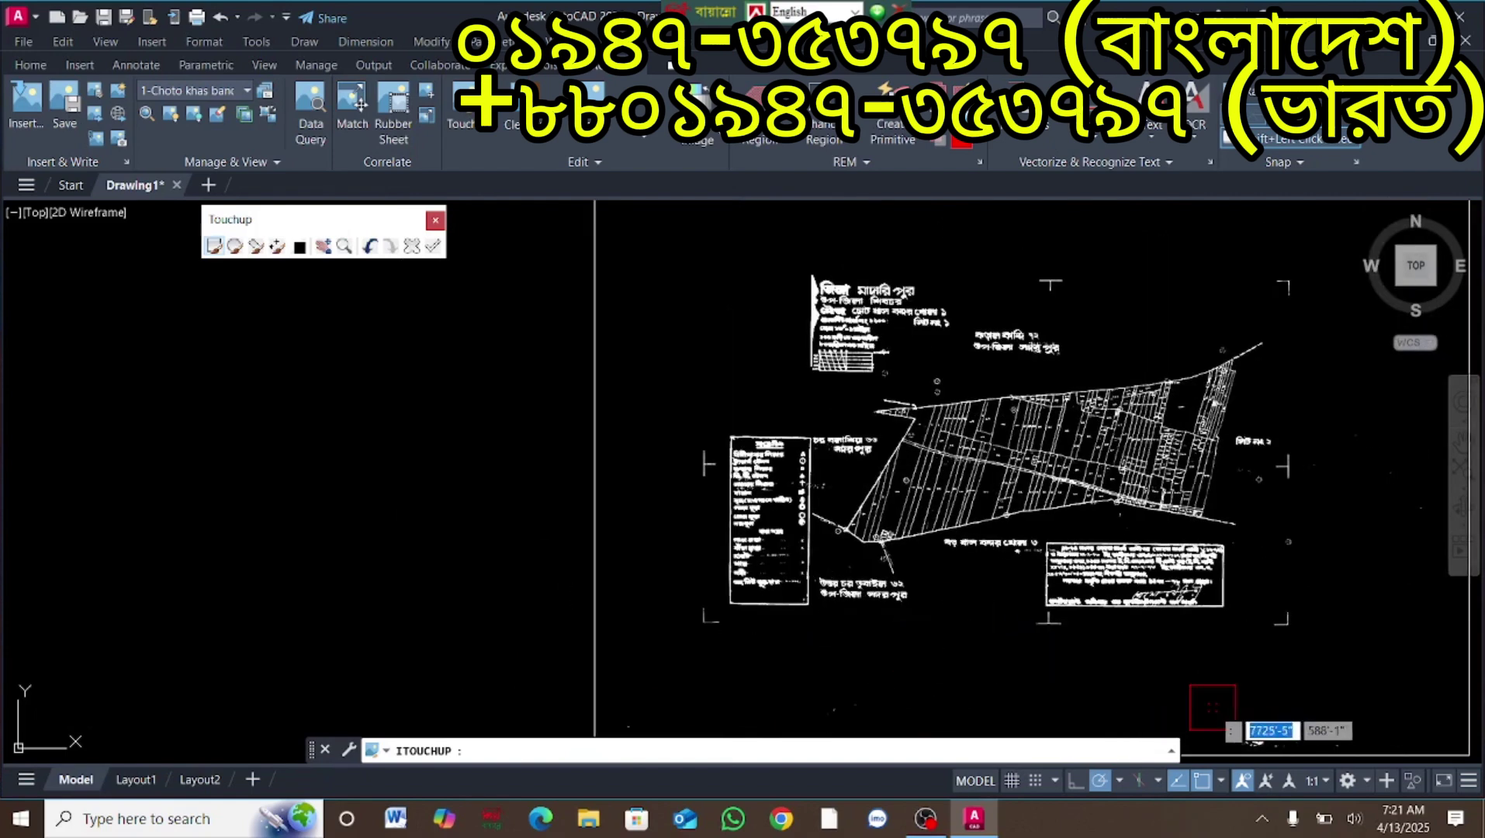
pyautogui.scroll(-2, 1212, 706)
pyautogui.scroll(6, 1222, 722)
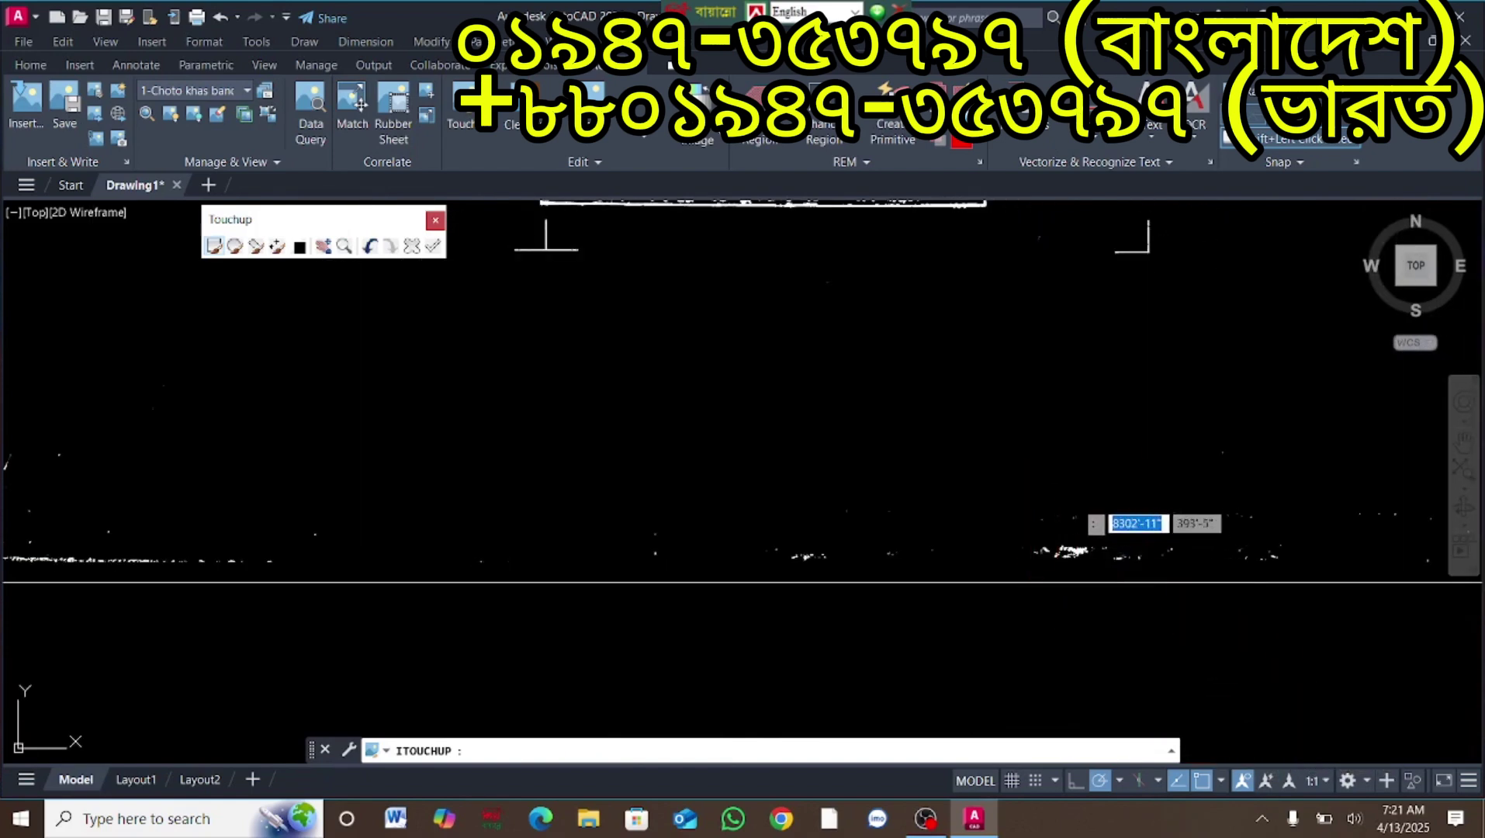
pyautogui.moveTo(1073, 500)
pyautogui.mouseDown()
pyautogui.moveTo(1112, 515)
pyautogui.moveTo(1303, 489)
pyautogui.mouseUp()
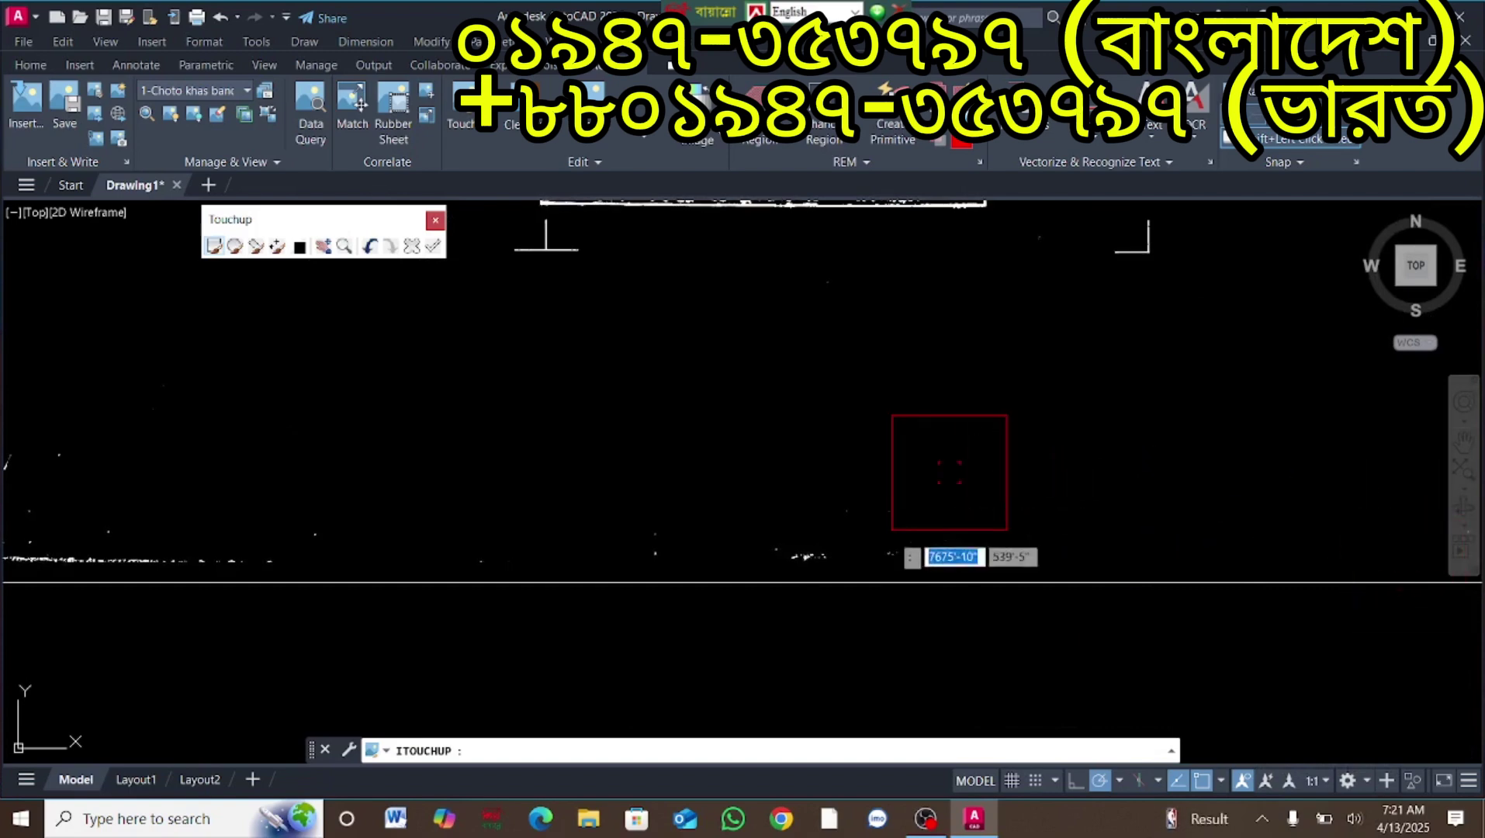
pyautogui.moveTo(950, 472)
pyautogui.mouseDown()
pyautogui.moveTo(878, 545)
pyautogui.moveTo(788, 462)
pyautogui.moveTo(770, 616)
pyautogui.mouseUp()
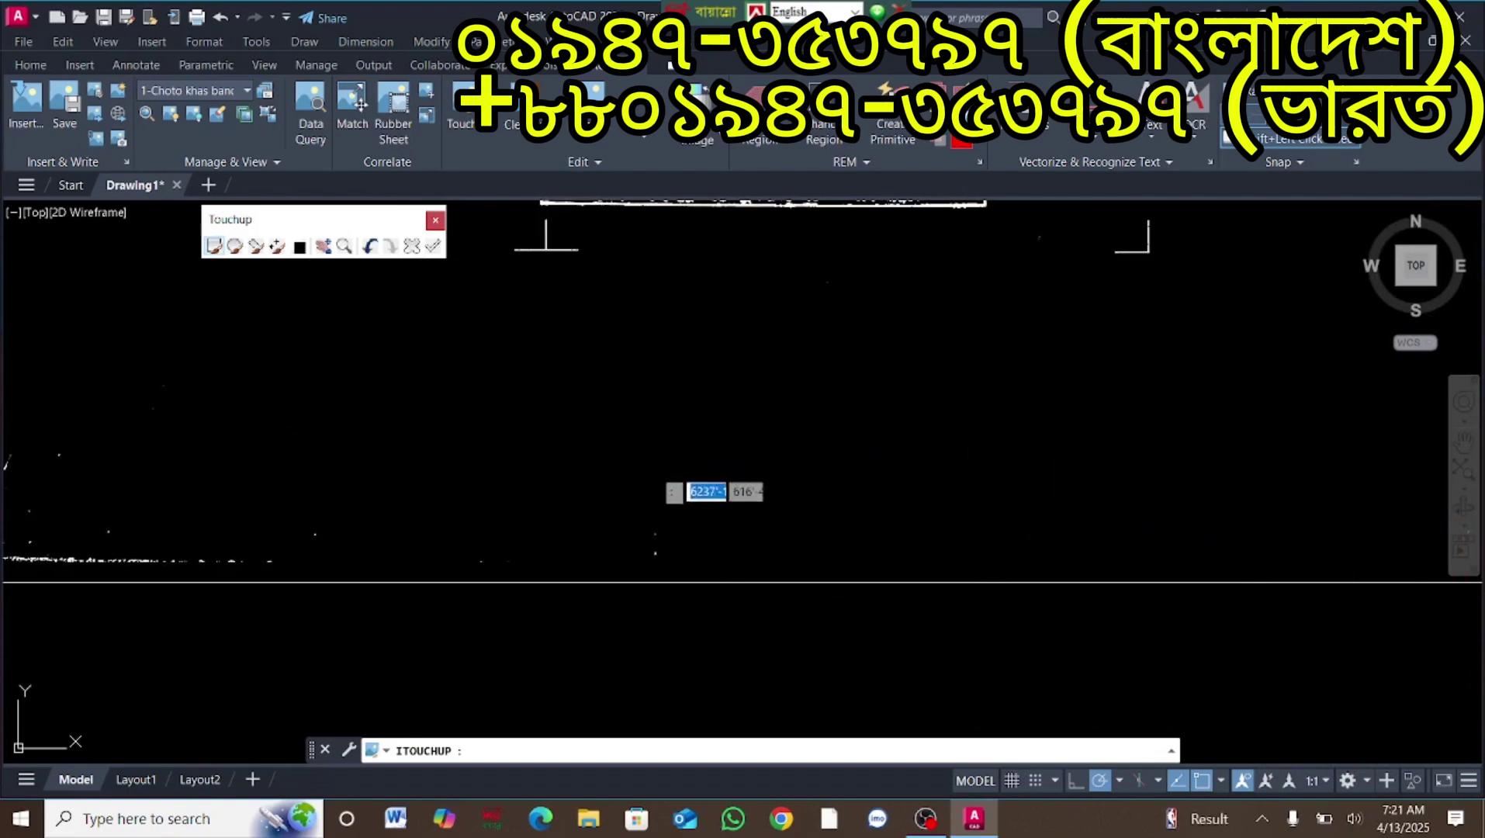
# Step: Erase the thin eastern part of the scan streak along the sheet's south edge and the specks above it
pyautogui.scroll(-2, 995, 503)
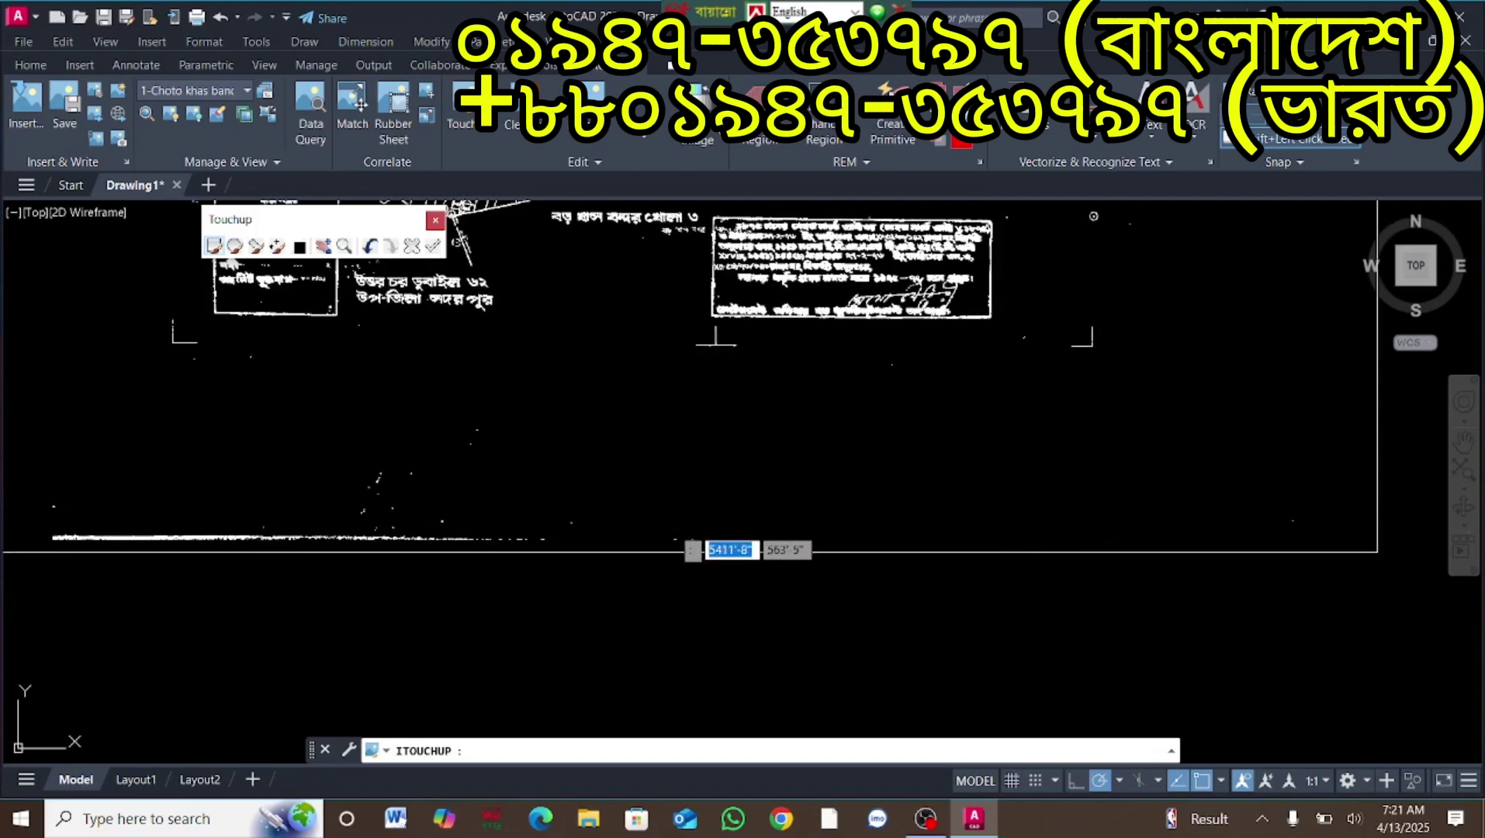
pyautogui.click(541, 550)
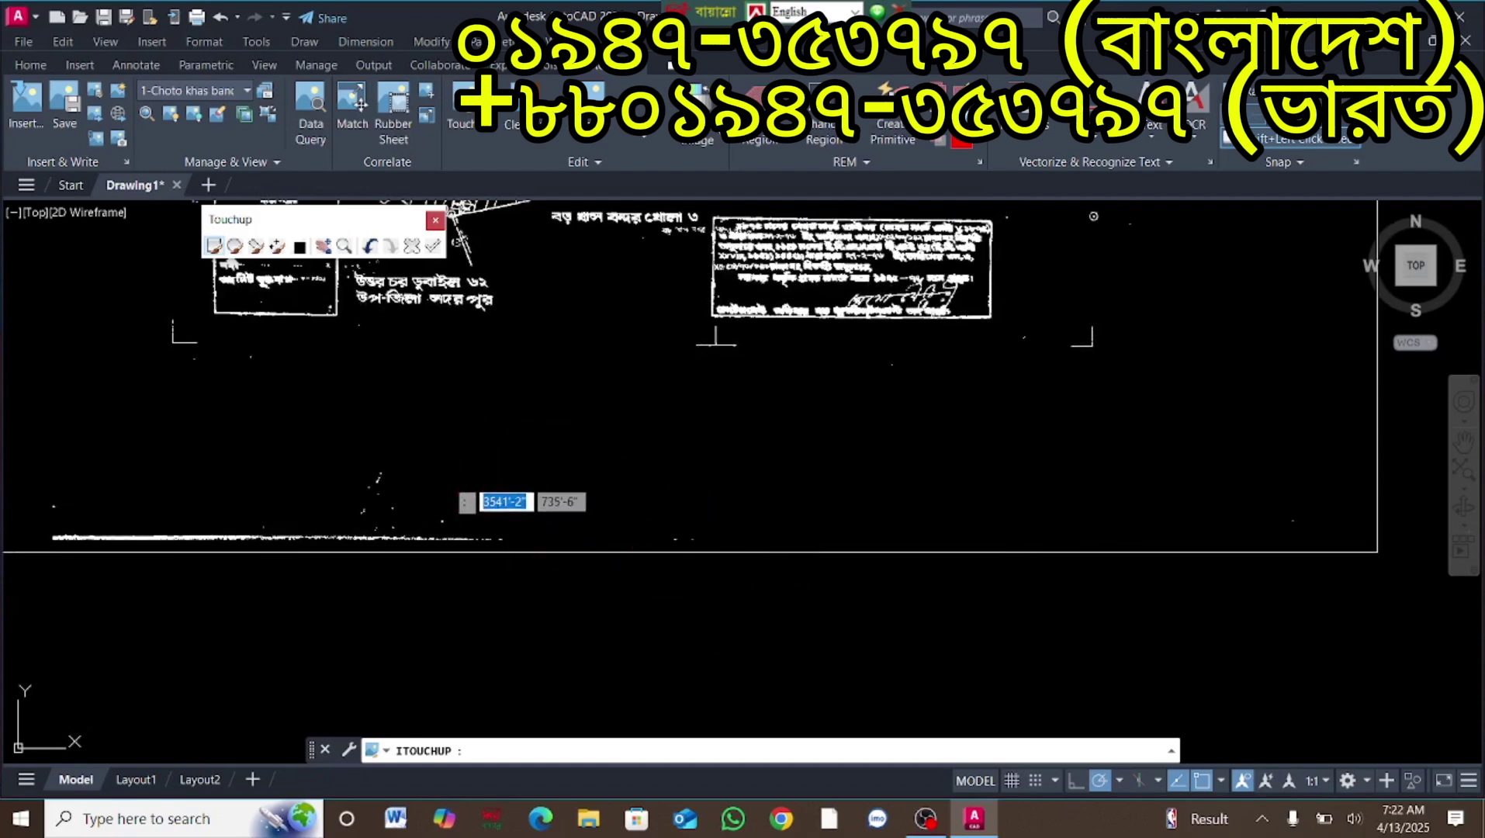
pyautogui.click(485, 541)
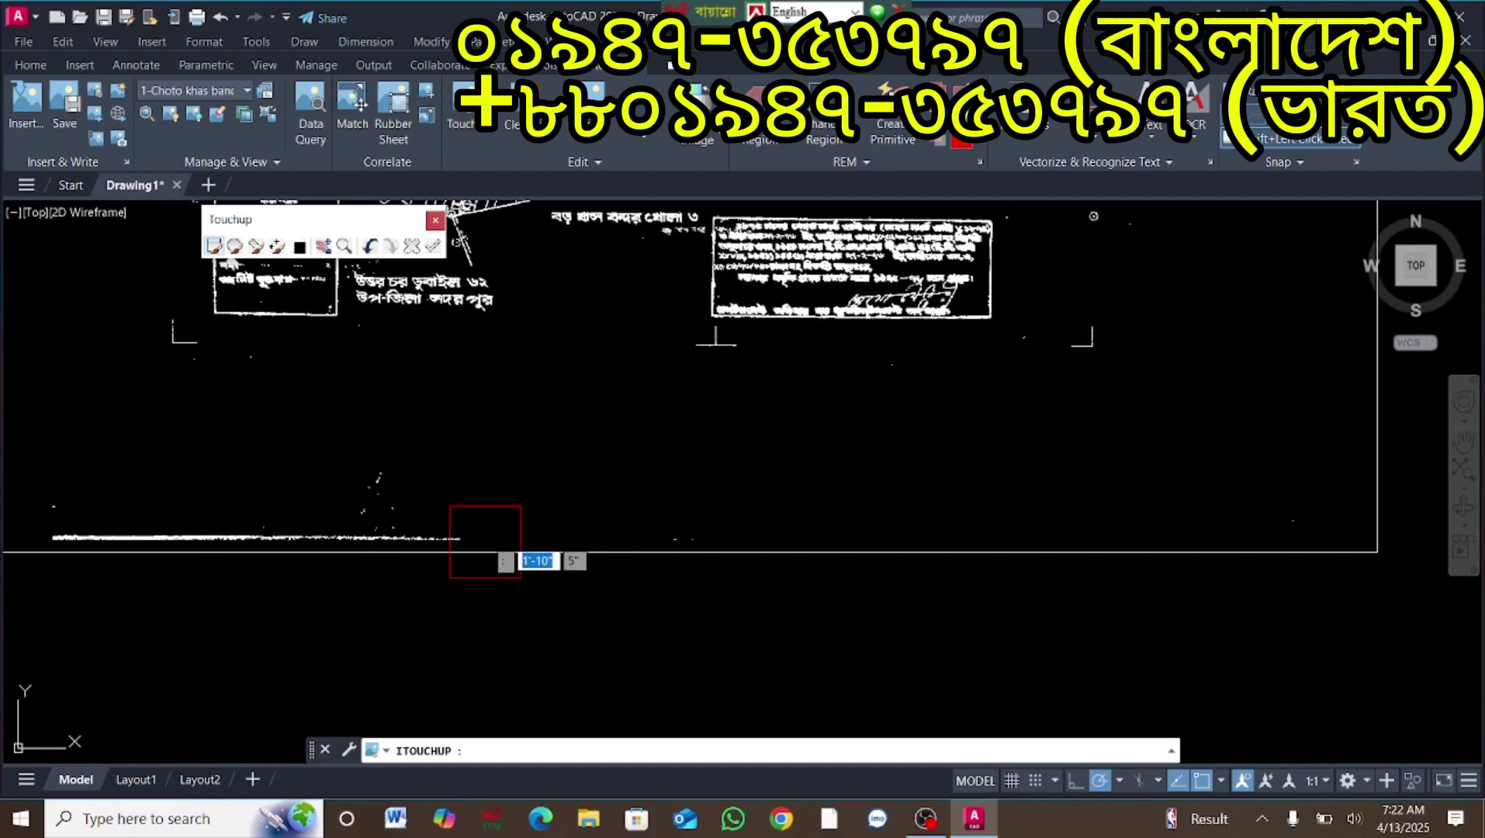
pyautogui.click(431, 536)
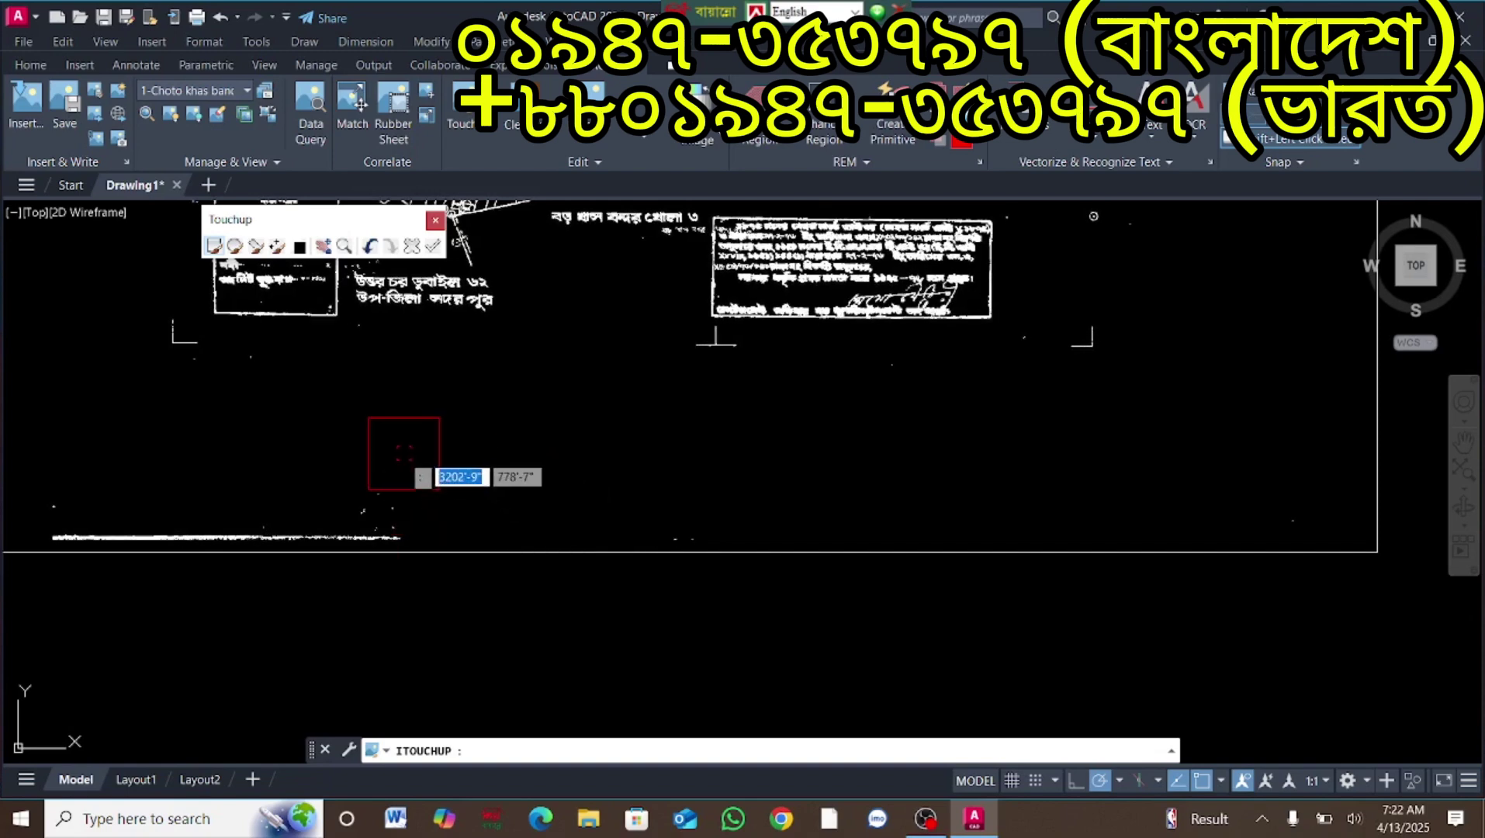
pyautogui.click(380, 541)
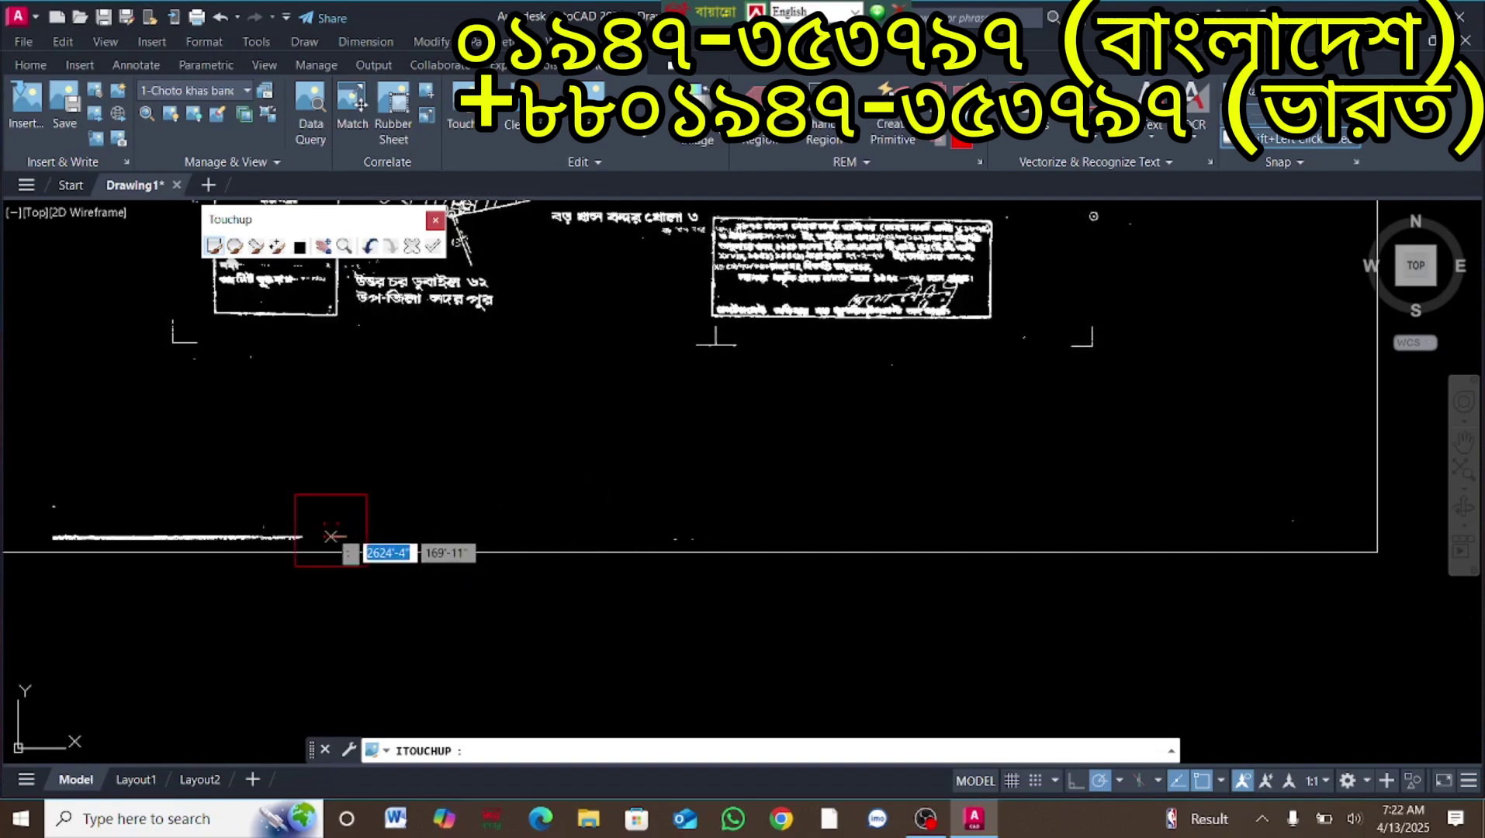
pyautogui.click(276, 513)
# Step: Erase the remaining thick western end of the scan streak at the sheet's southwest corner
pyautogui.scroll(-3, 506, 474)
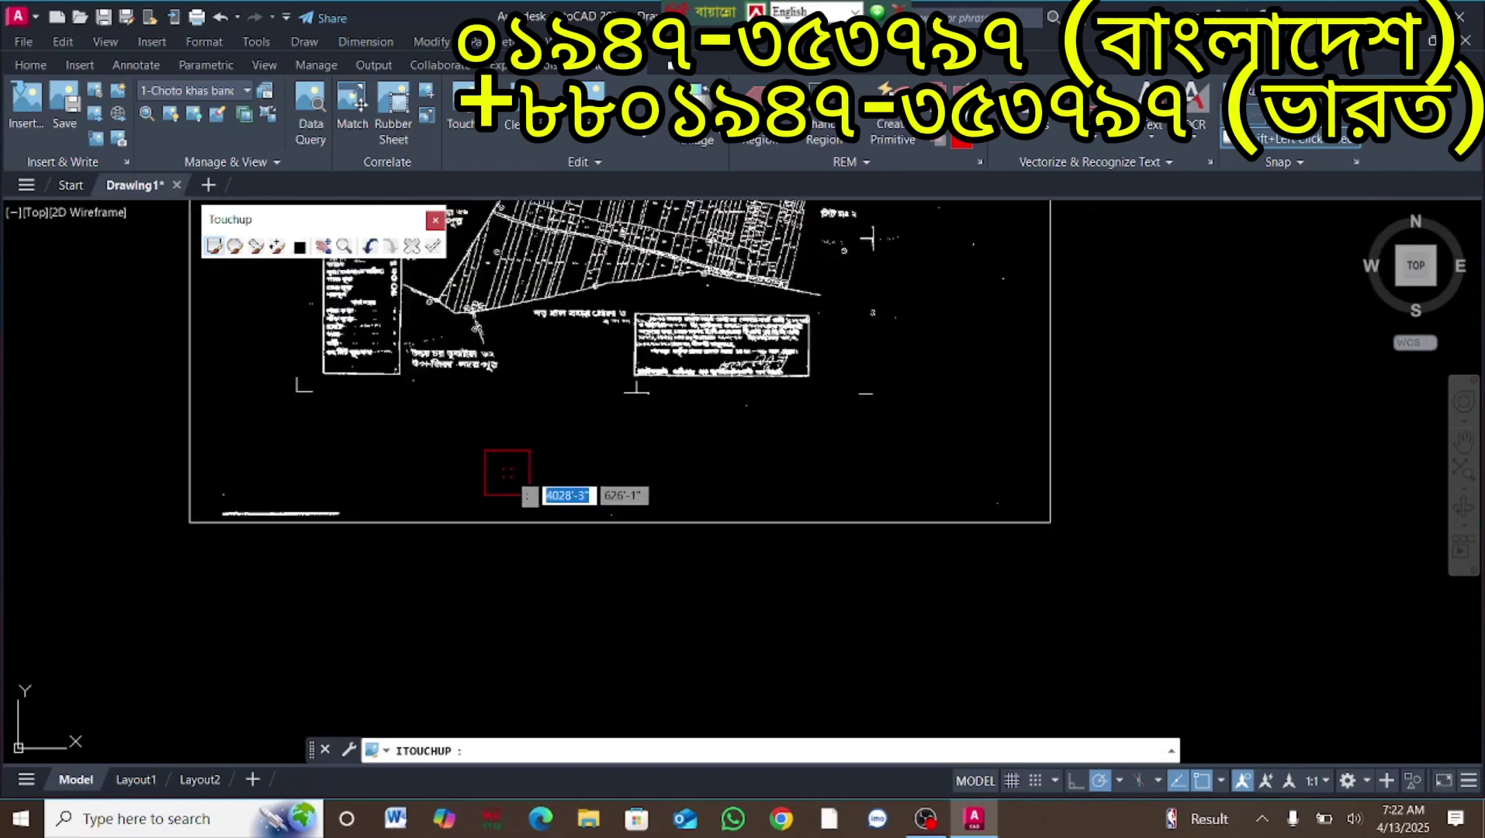
pyautogui.scroll(5, 381, 470)
pyautogui.click(454, 516)
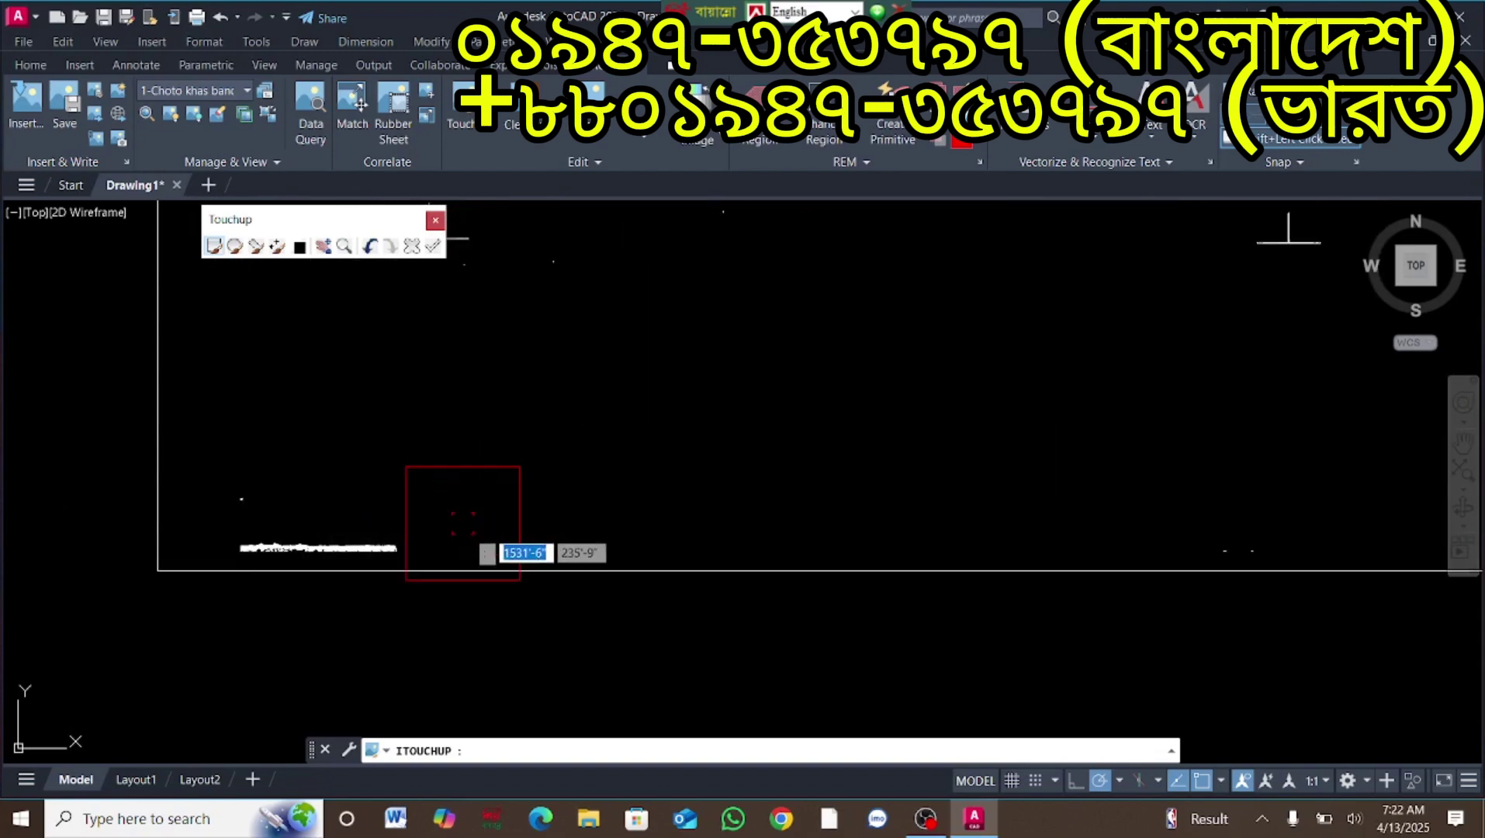
pyautogui.click(375, 516)
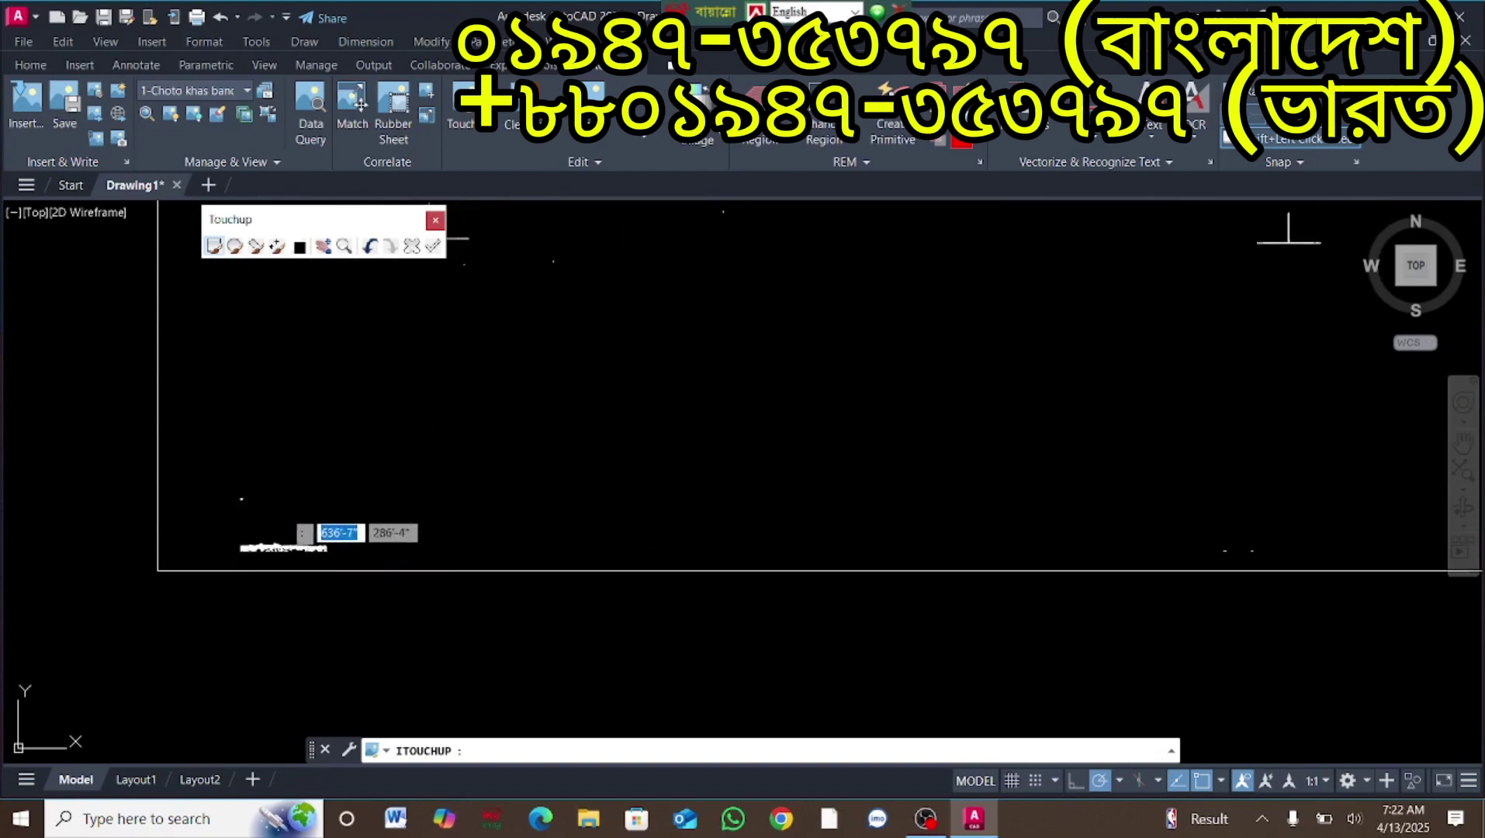
pyautogui.click(289, 516)
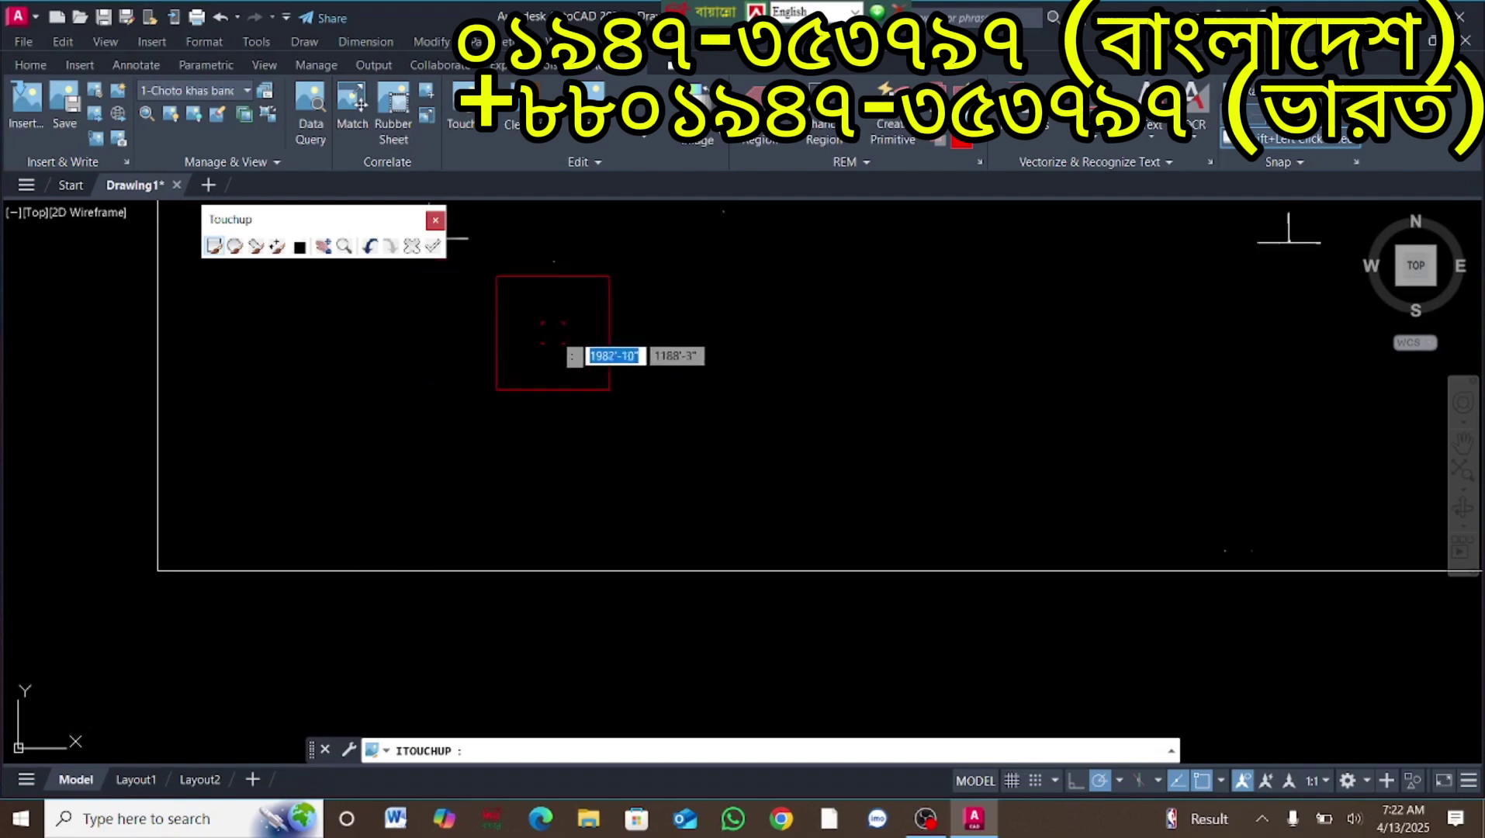
# Step: Erase the scattered specks between the map's lower corner marks and the sheet's south edge
pyautogui.scroll(-2, 553, 332)
pyautogui.scroll(2, 716, 335)
pyautogui.scroll(-4, 726, 339)
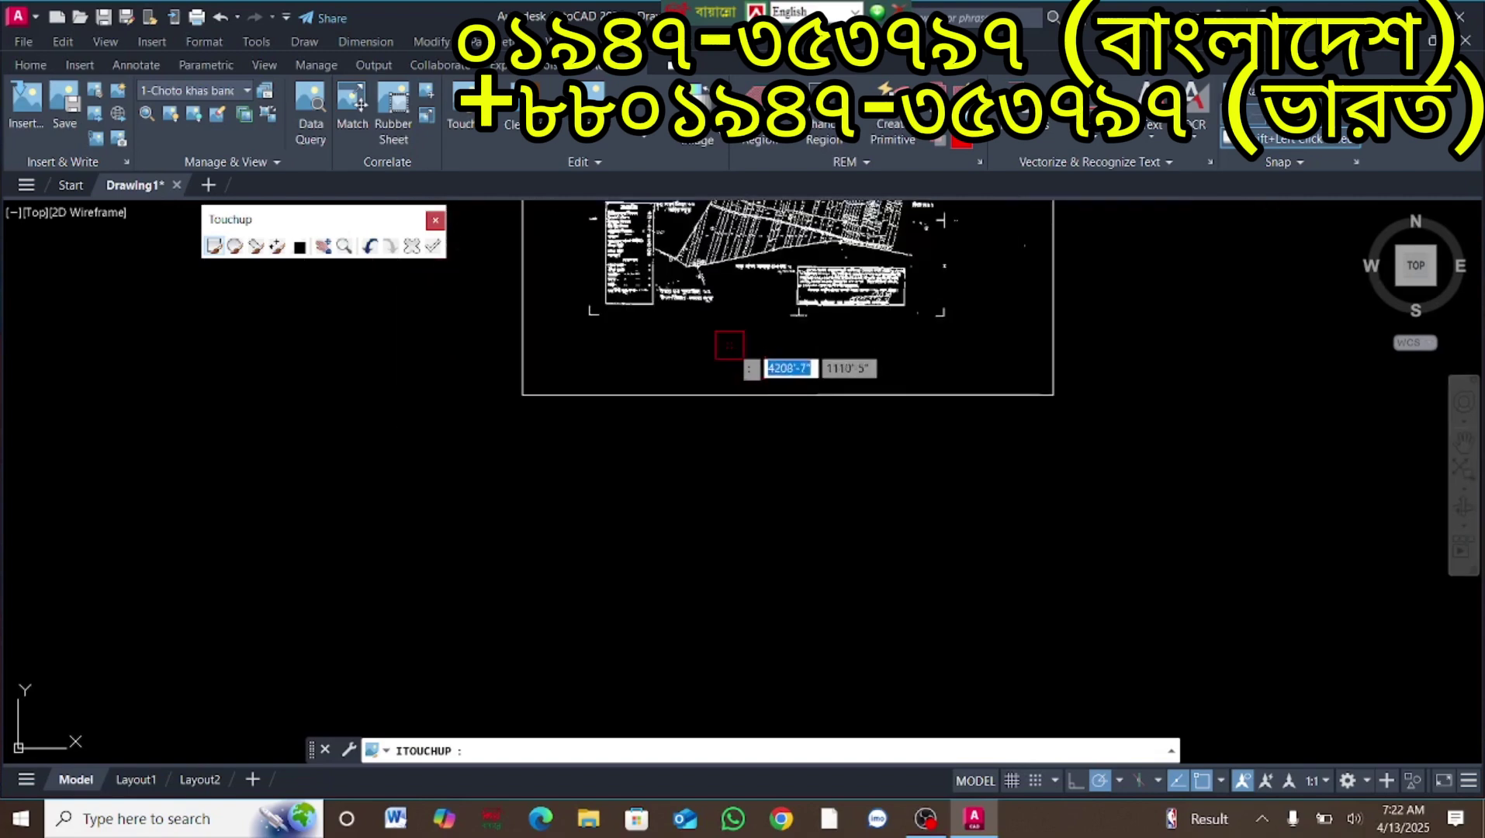
pyautogui.scroll(4, 905, 230)
pyautogui.scroll(2, 904, 229)
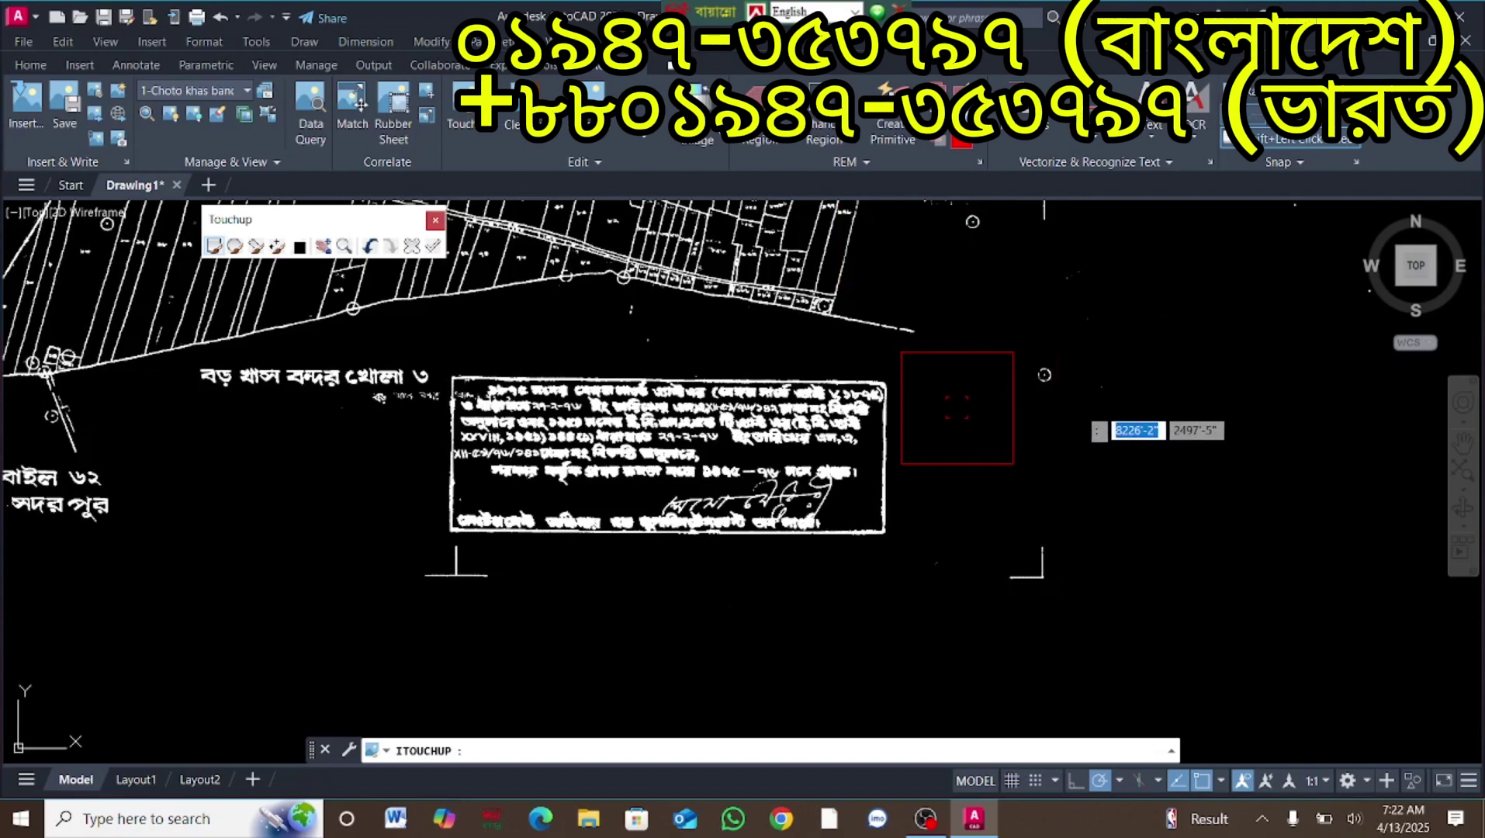
# Step: Erase the specks in the sheet's east margin, keeping the edge marks and survey station circles intact
pyautogui.scroll(-2, 1097, 422)
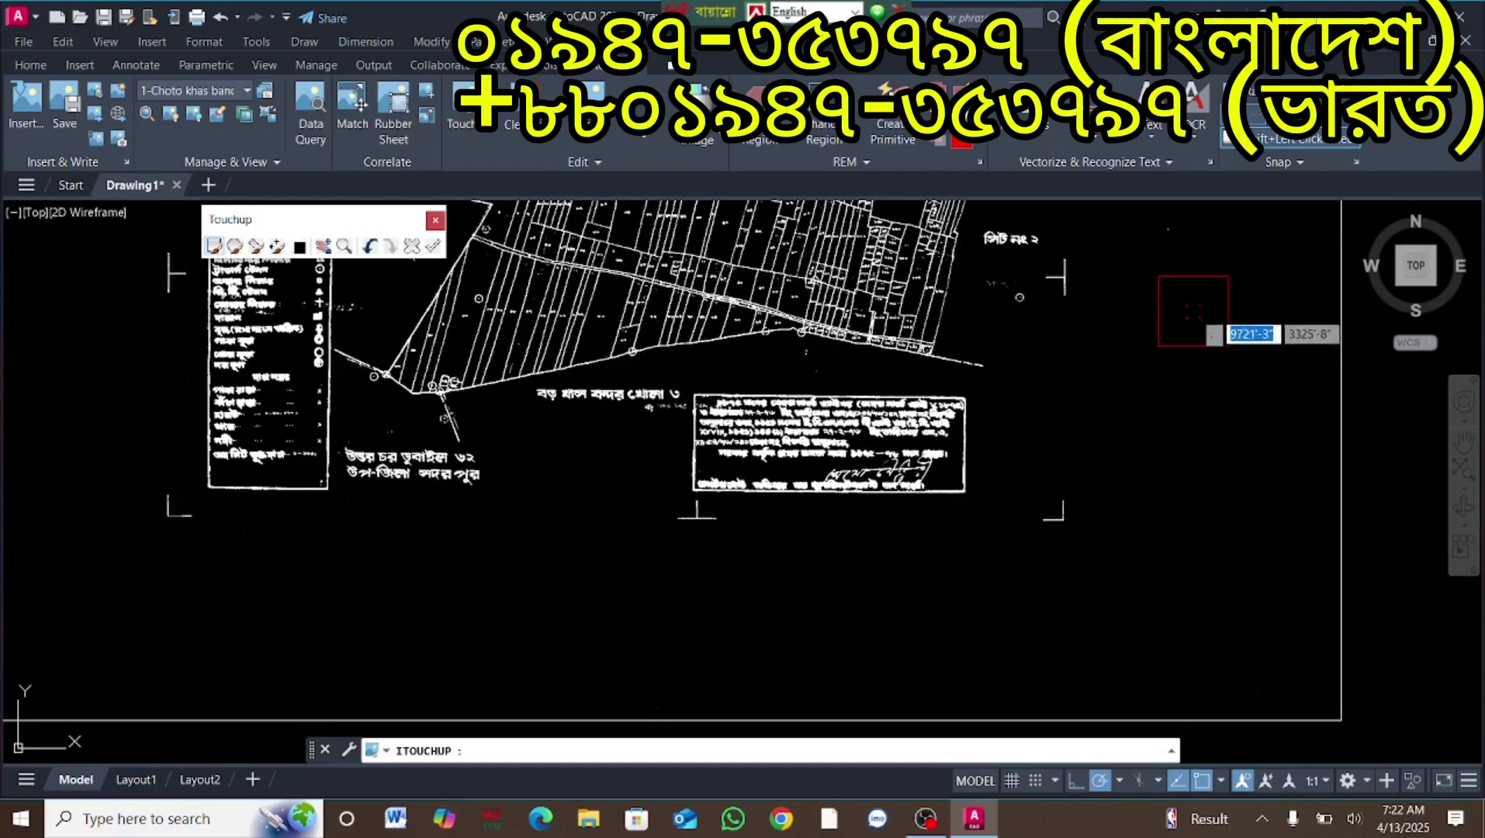
pyautogui.scroll(-3, 1195, 307)
pyautogui.scroll(5, 1195, 284)
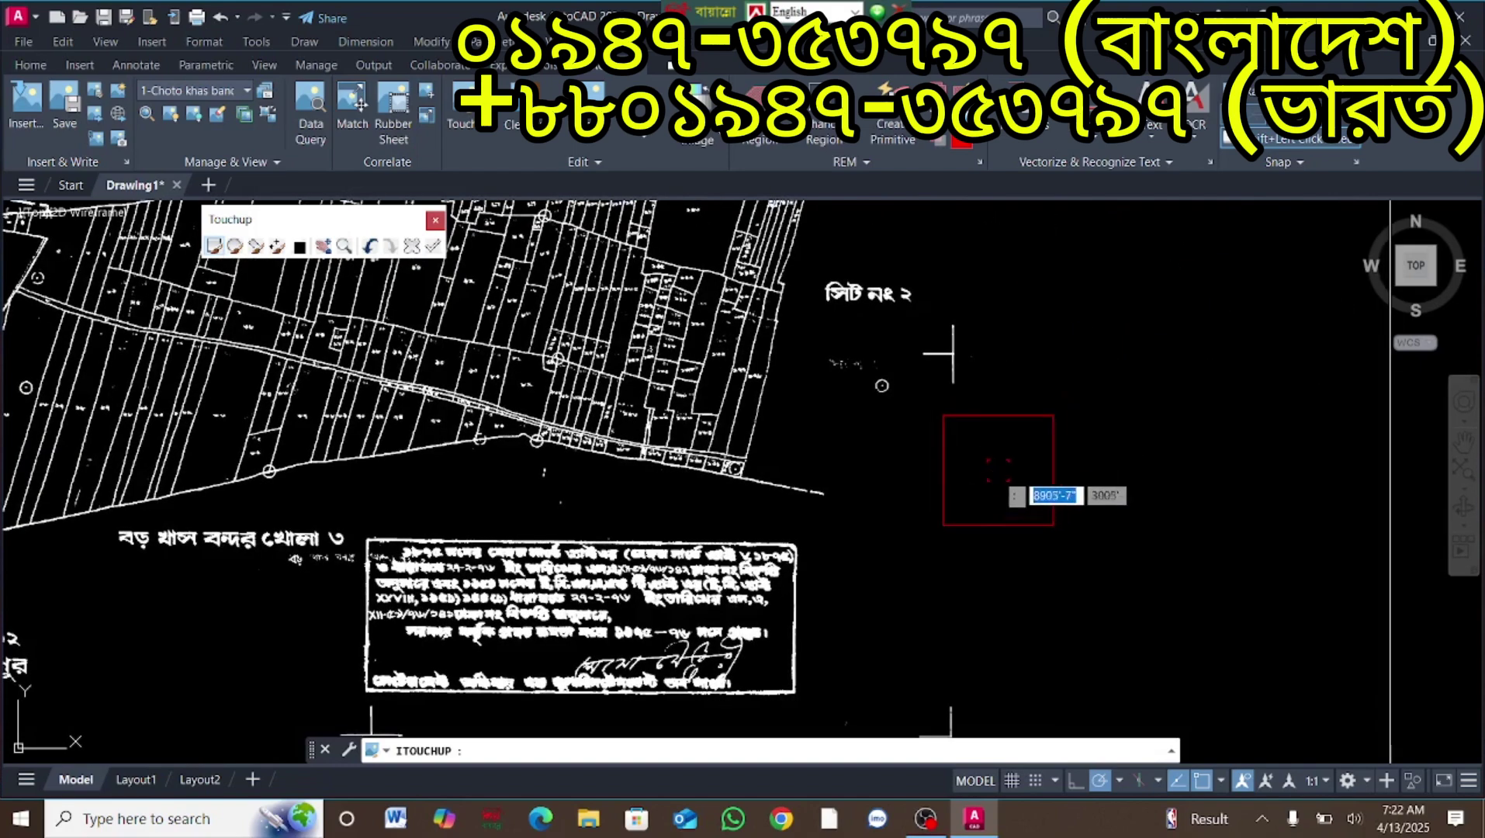
pyautogui.scroll(-5, 1001, 462)
pyautogui.scroll(5, 900, 314)
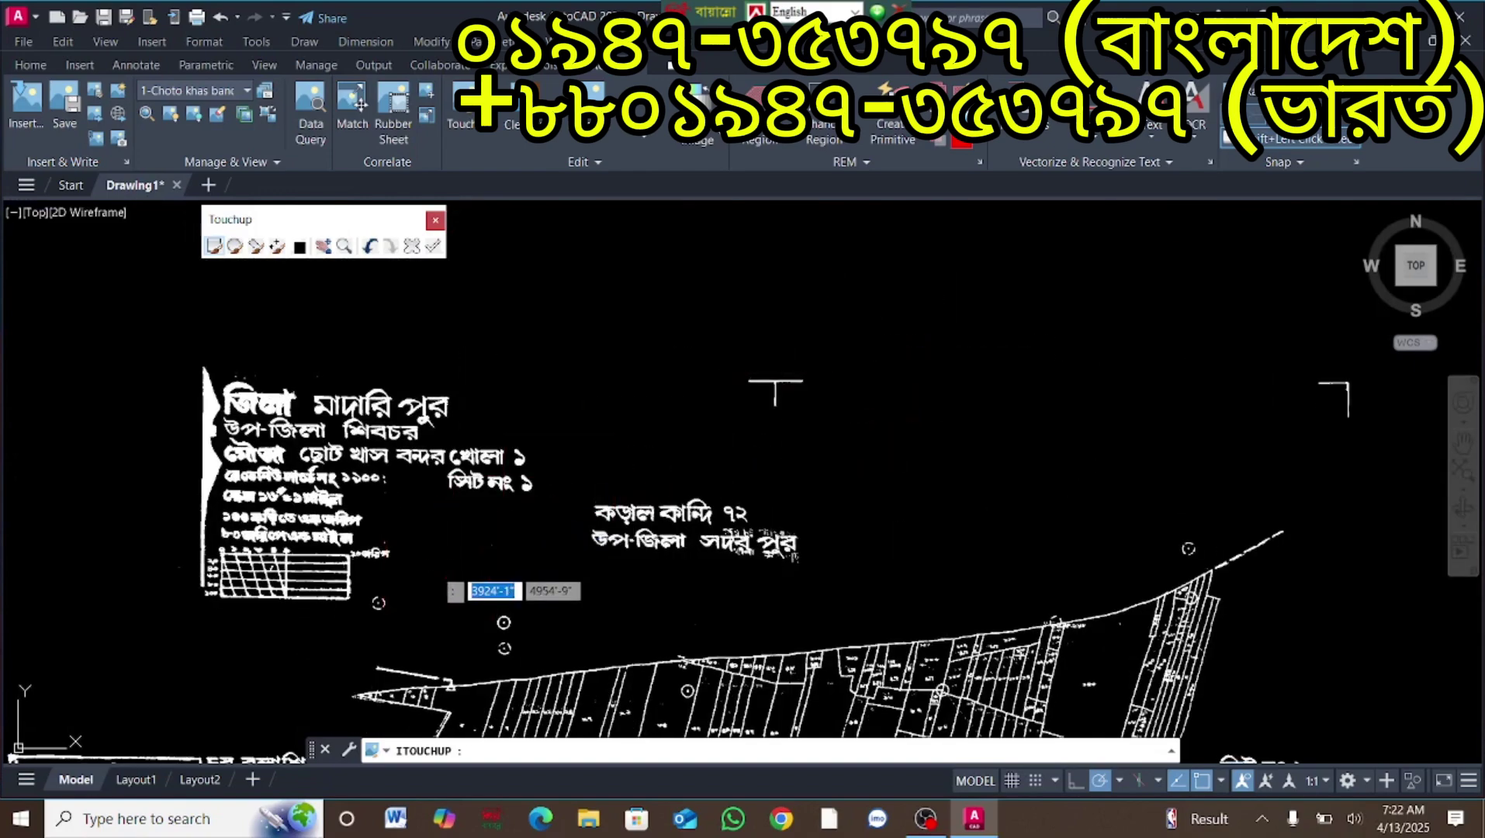
# Step: Erase the last isolated specks near the sheet's outer margins around the map
pyautogui.scroll(3, 434, 582)
pyautogui.scroll(-5, 466, 582)
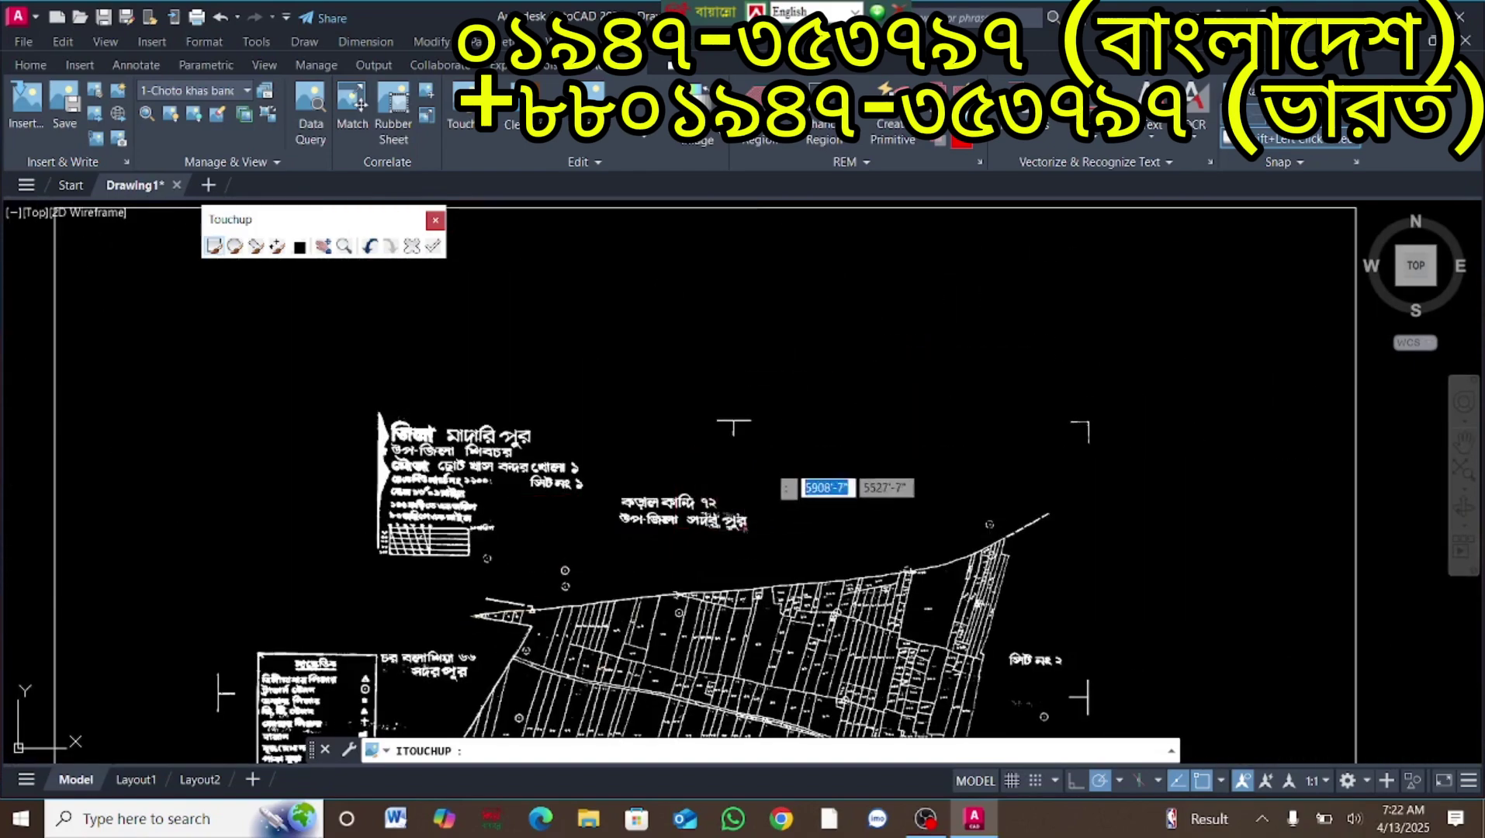
pyautogui.scroll(-5, 776, 473)
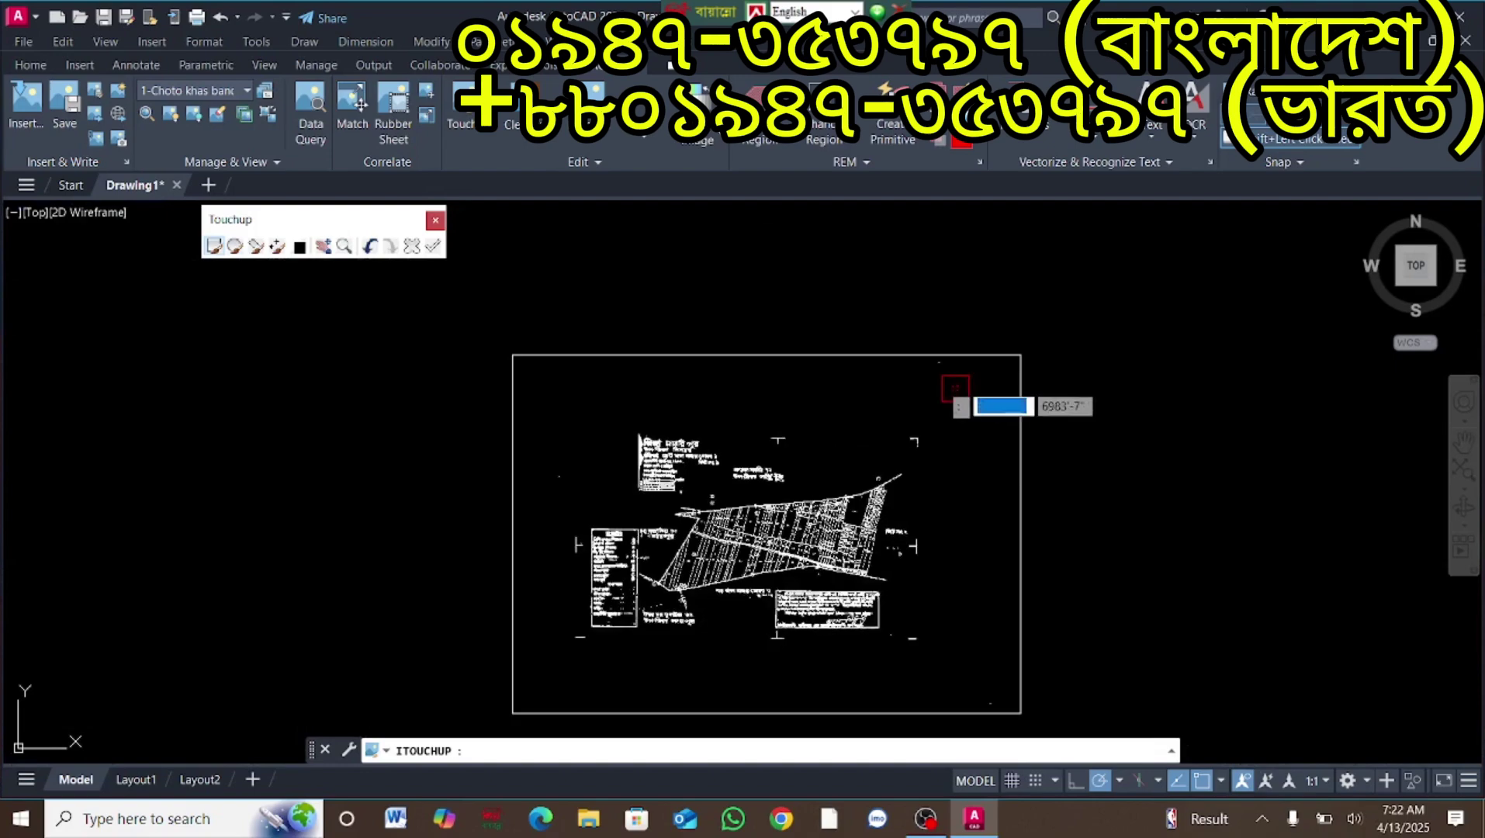
pyautogui.scroll(4, 915, 570)
pyautogui.scroll(4, 558, 489)
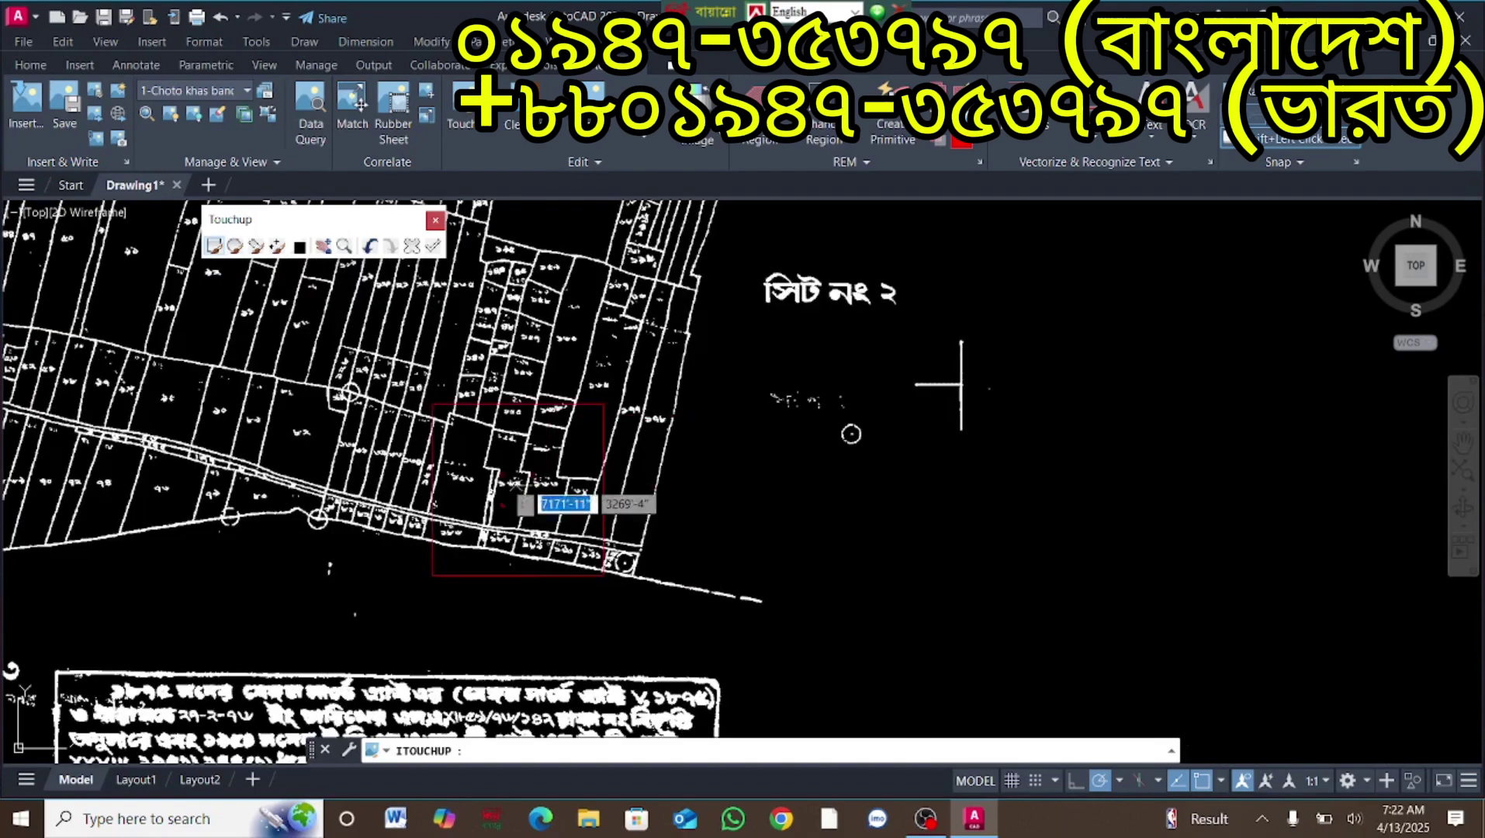
# Step: Check the plot lines and plot numbers for remaining specks and end Touchup on the map image
pyautogui.scroll(-2, 1001, 431)
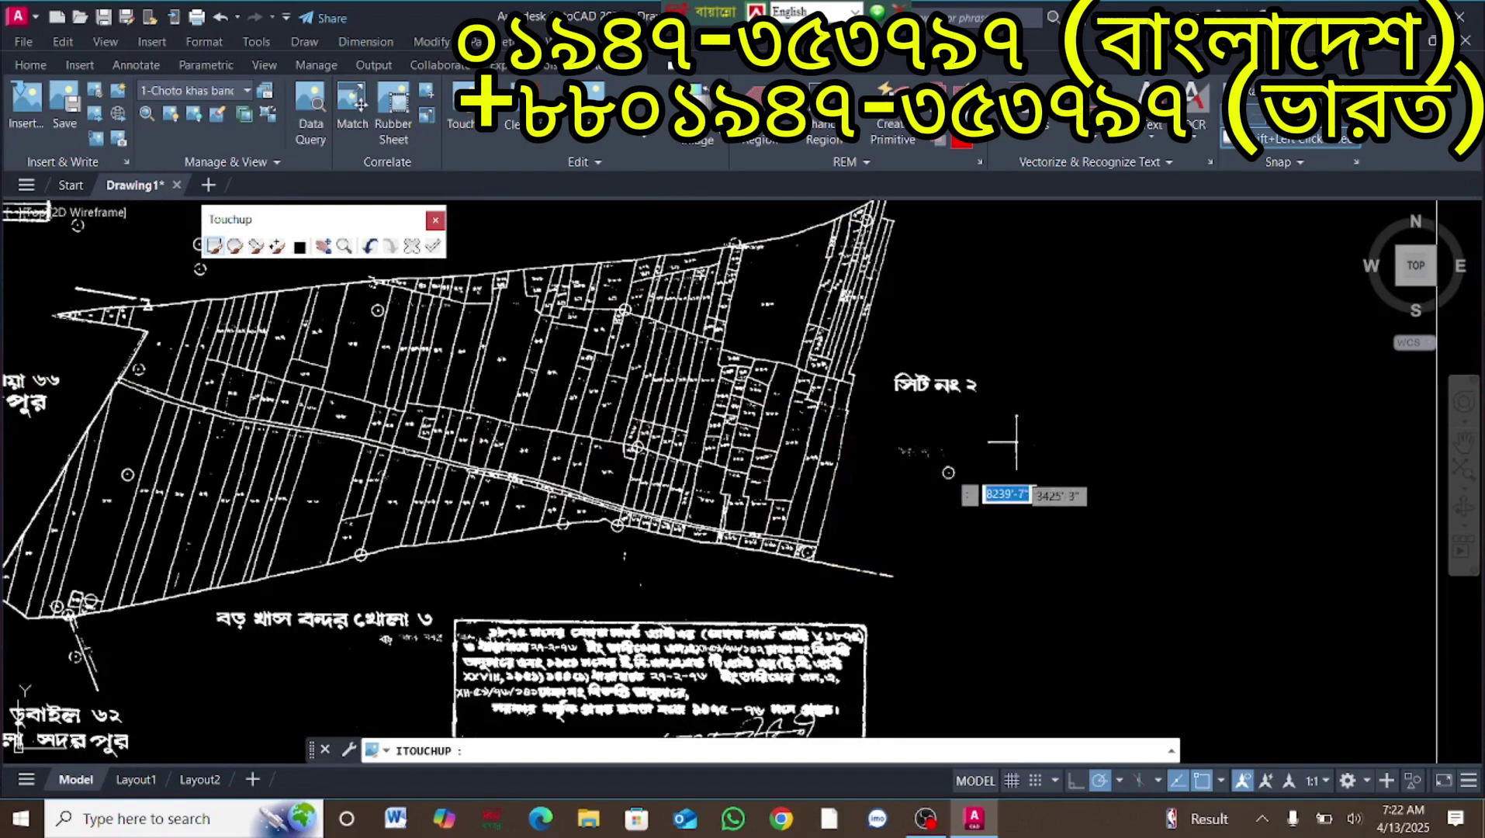
pyautogui.scroll(4, 656, 425)
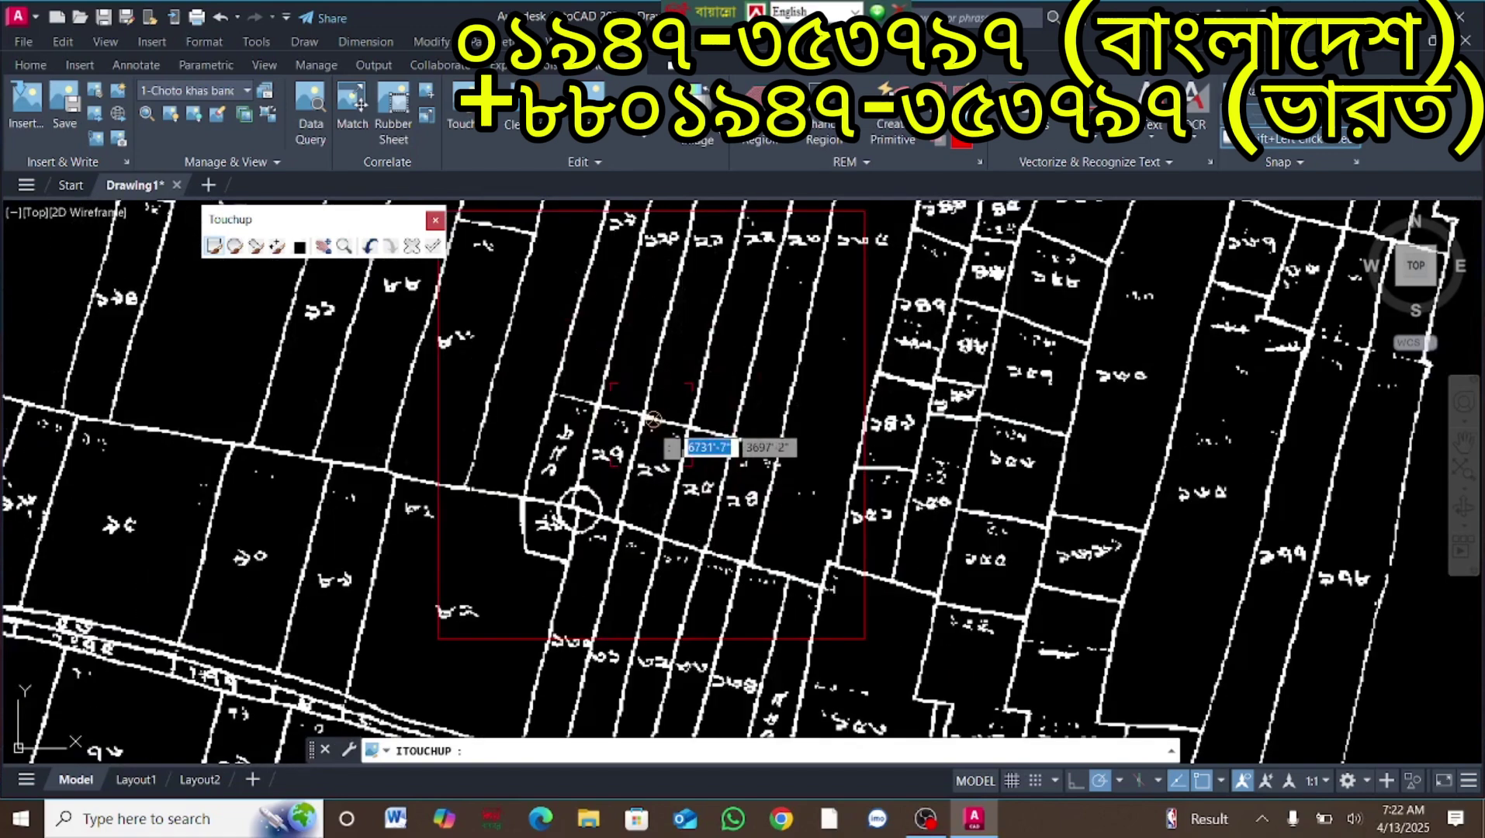
pyautogui.scroll(-5, 552, 517)
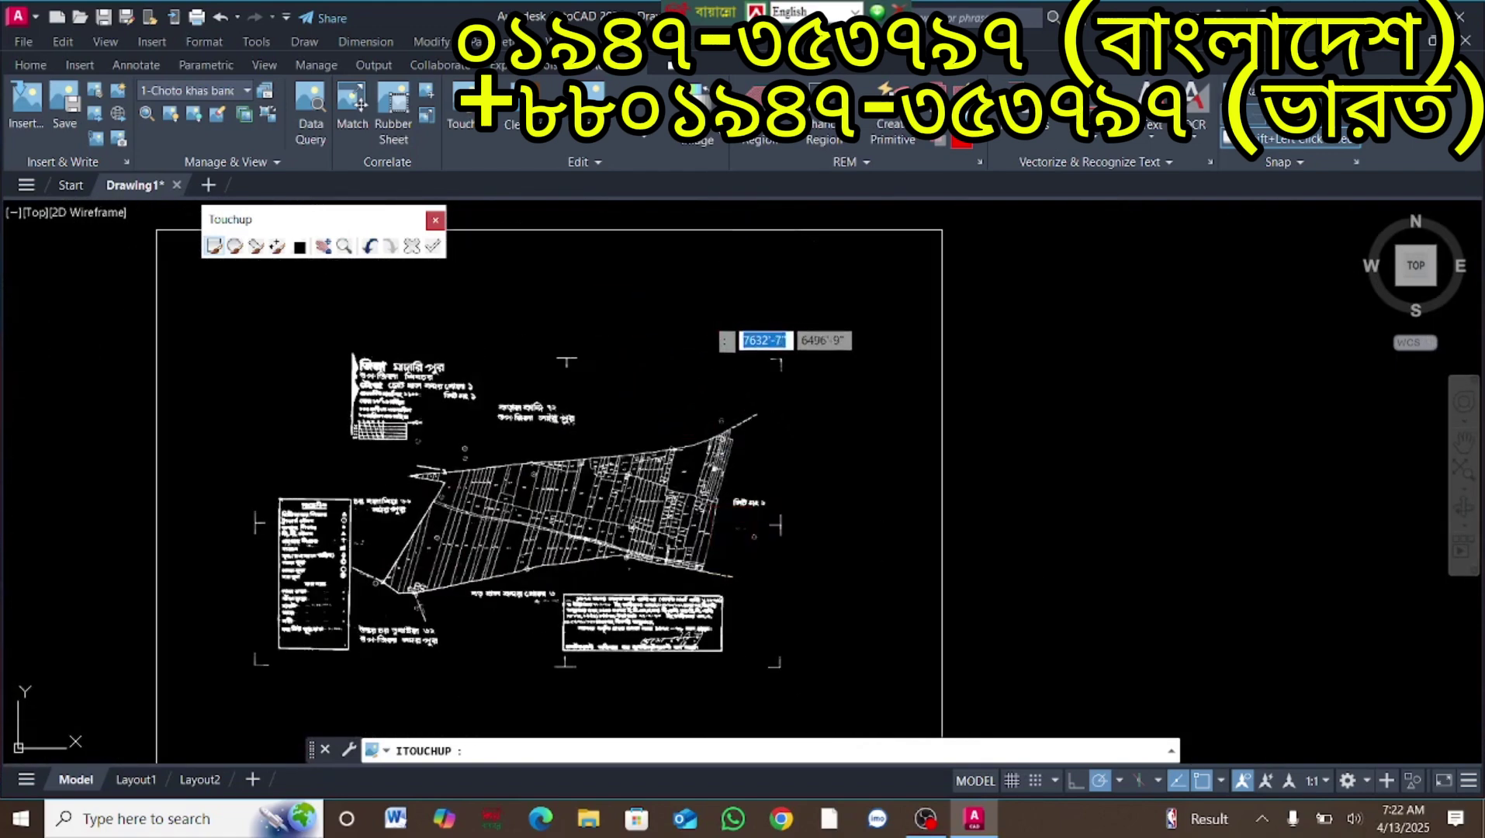
pyautogui.scroll(6, 597, 423)
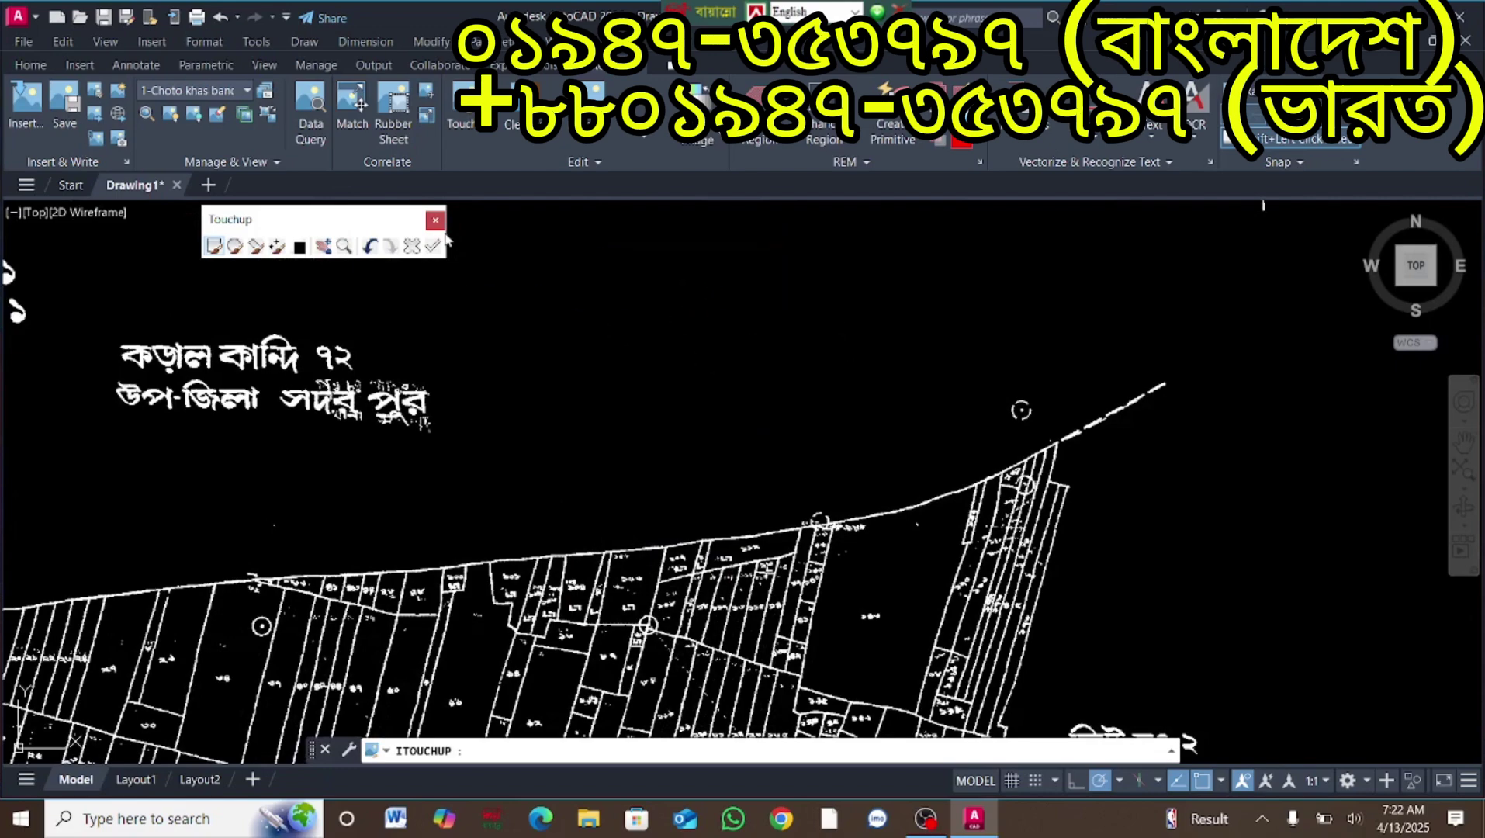
pyautogui.click(472, 133)
pyautogui.scroll(-5, 666, 266)
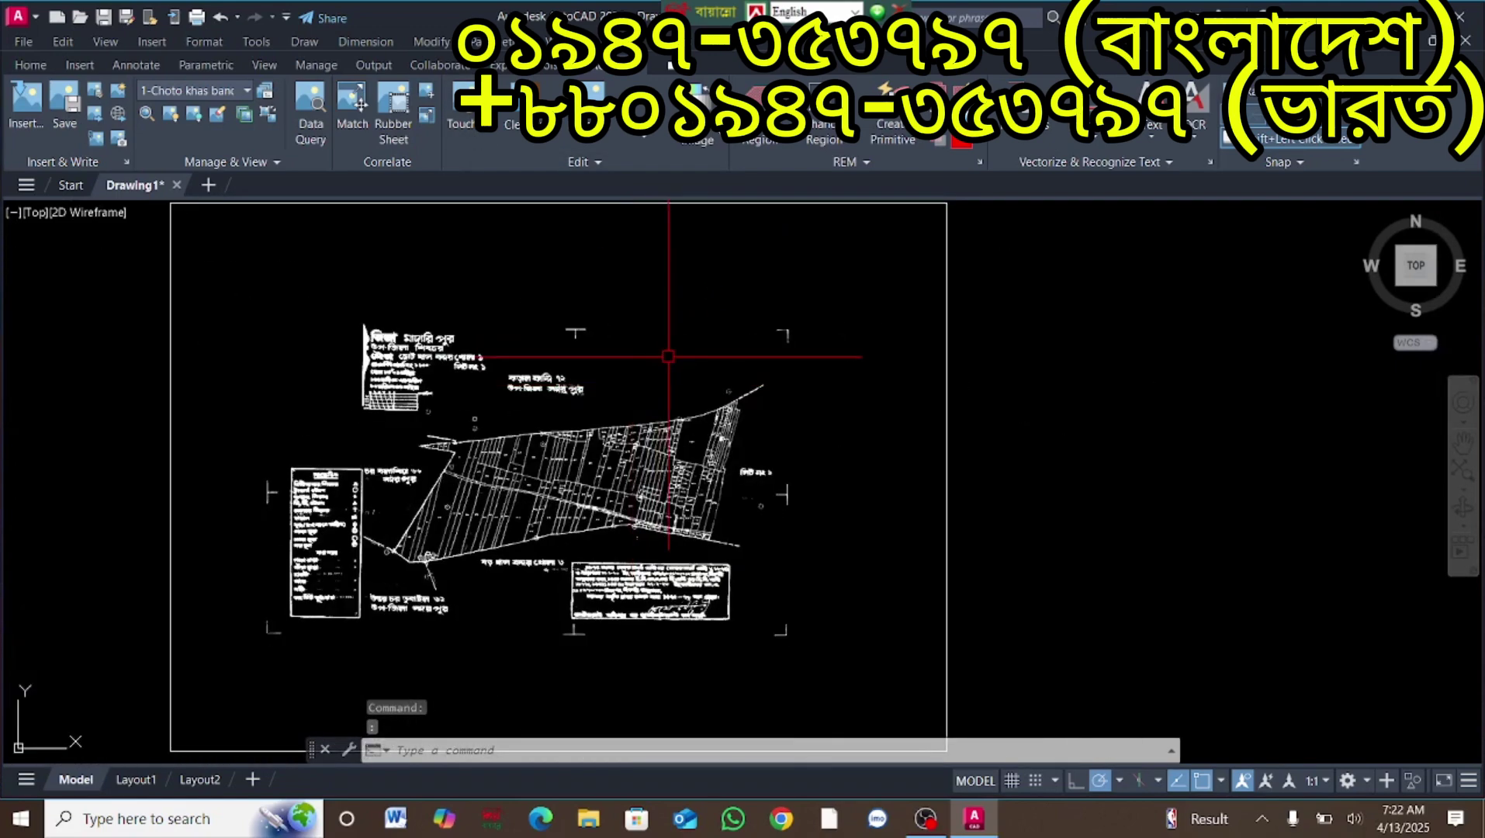
pyautogui.scroll(4, 666, 344)
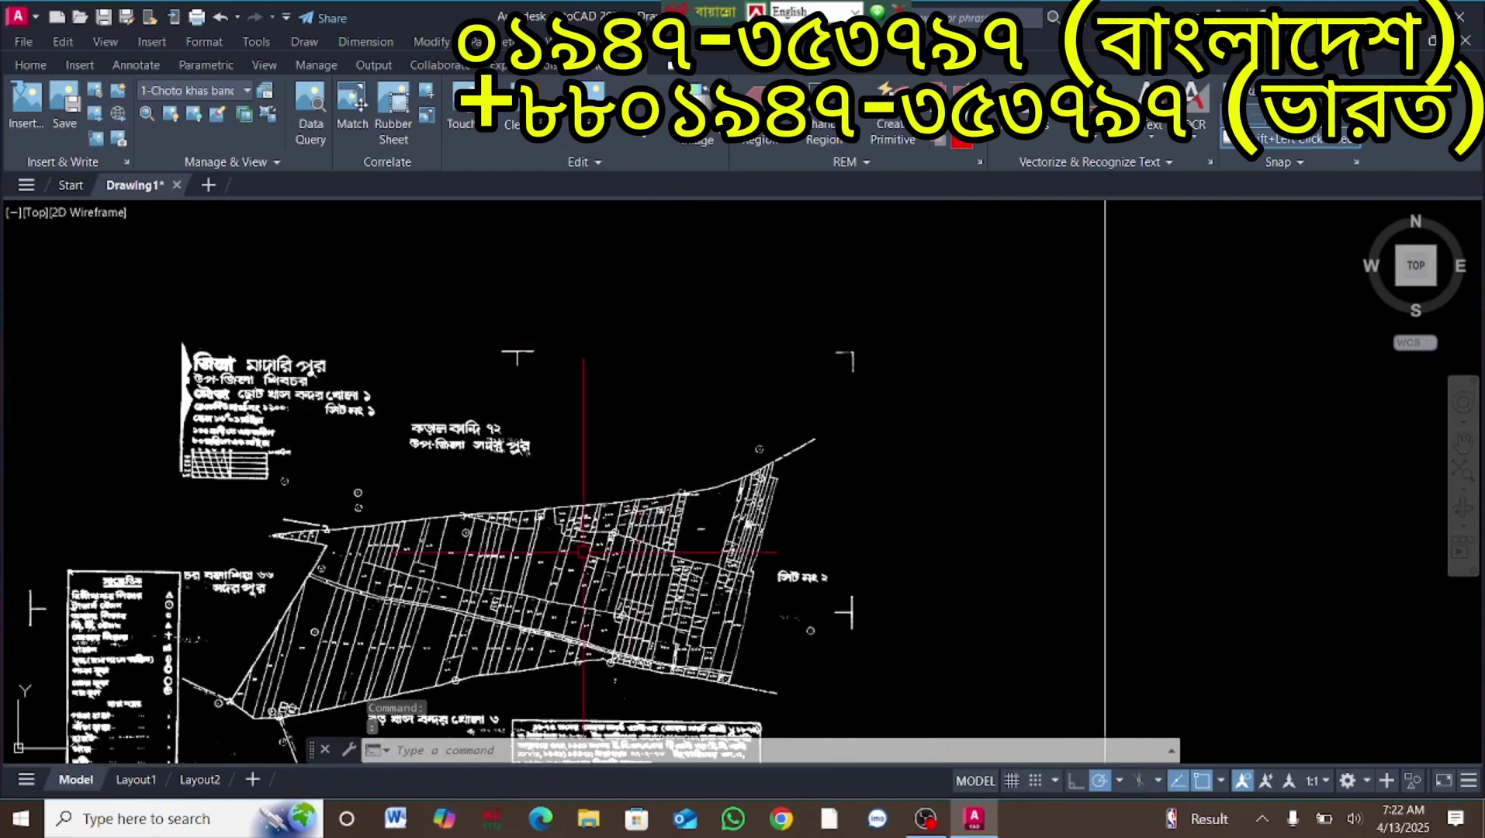
pyautogui.scroll(-6, 464, 553)
pyautogui.scroll(9, 464, 553)
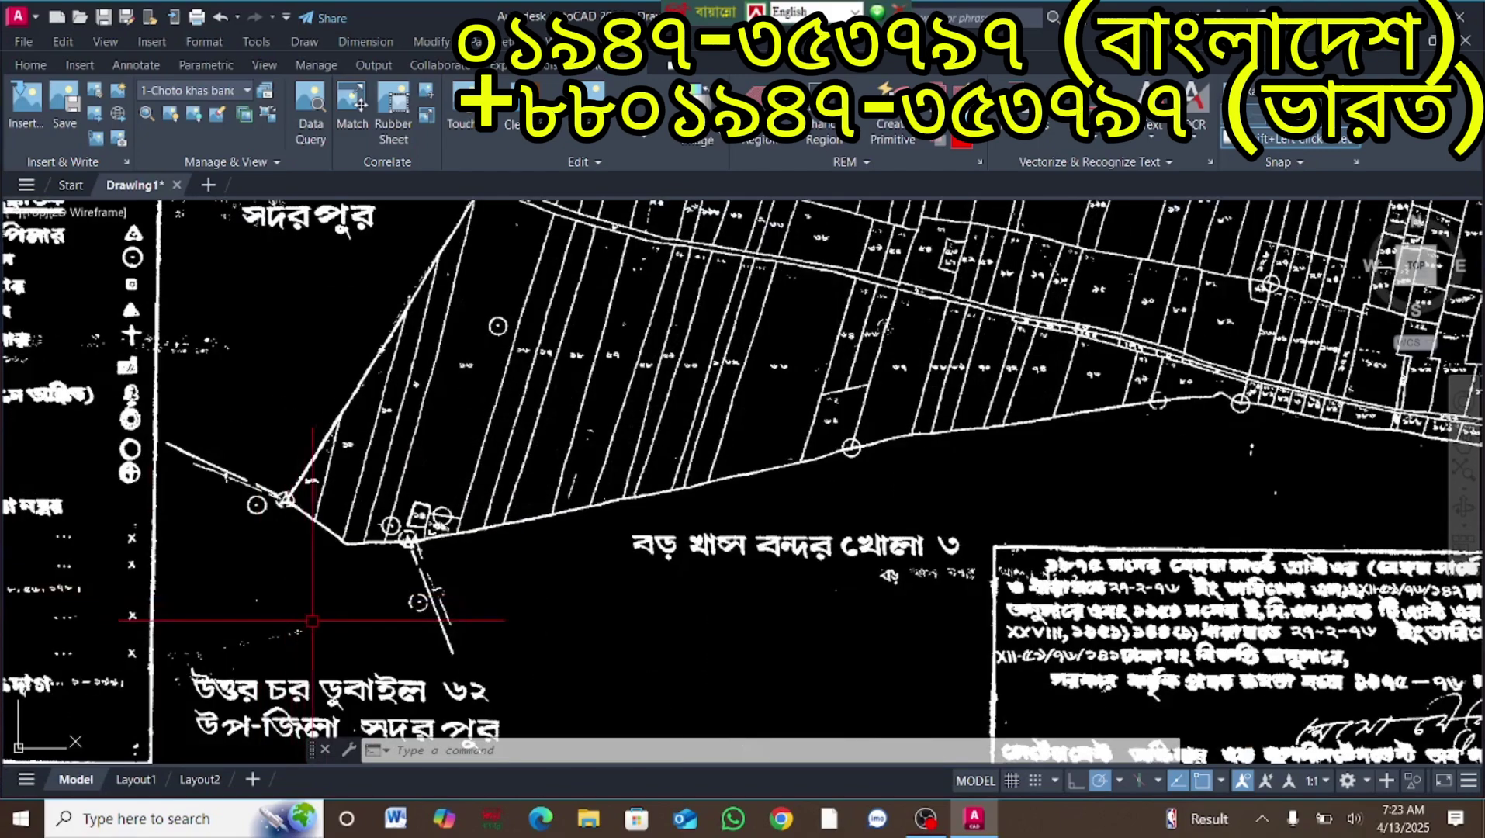
# Step: Examine the plots, boundary lines and labels across the whole cleaned map sheet
pyautogui.scroll(-6, 303, 339)
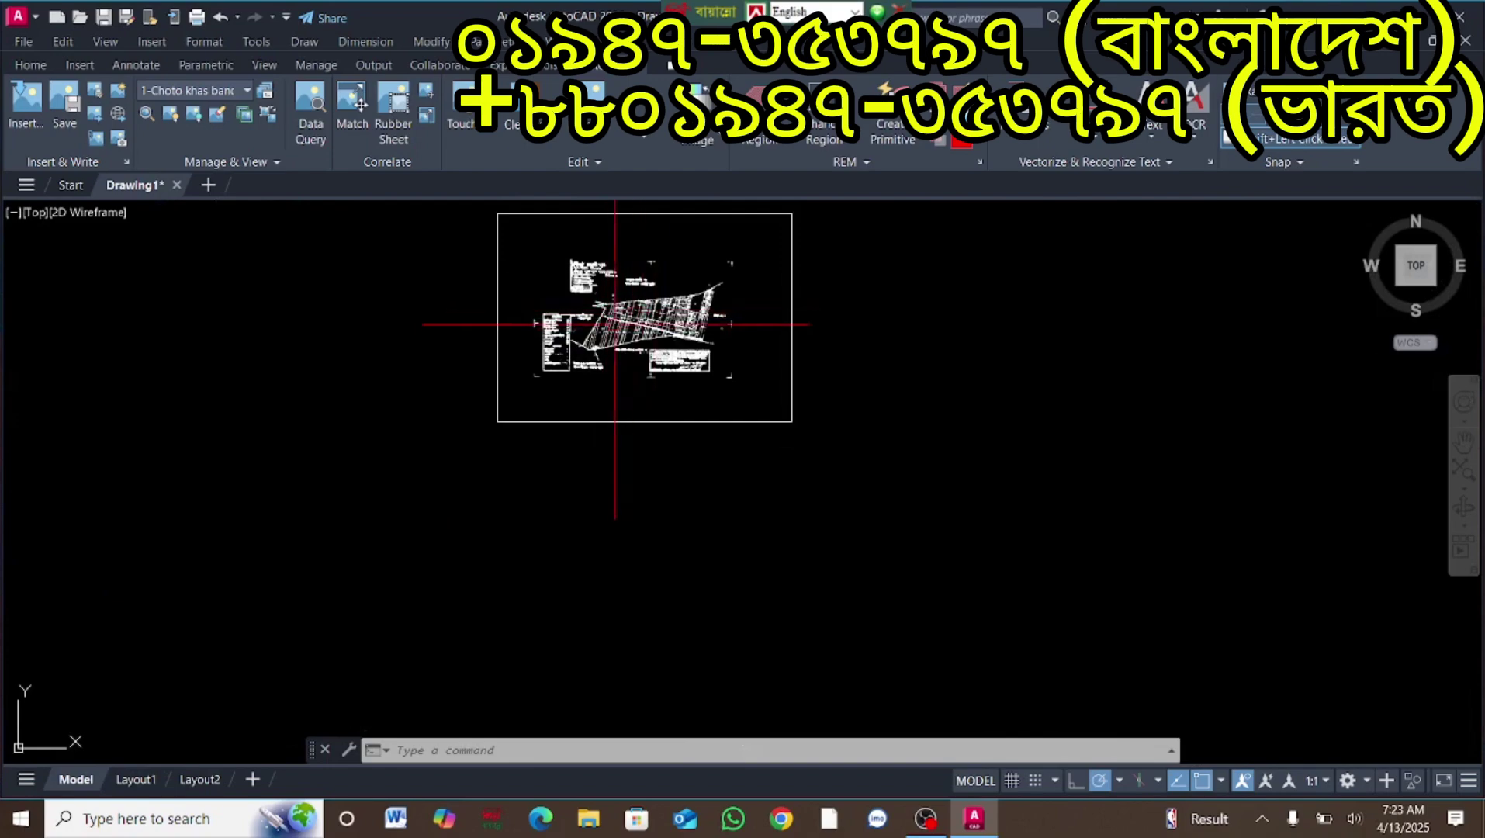
pyautogui.scroll(7, 615, 316)
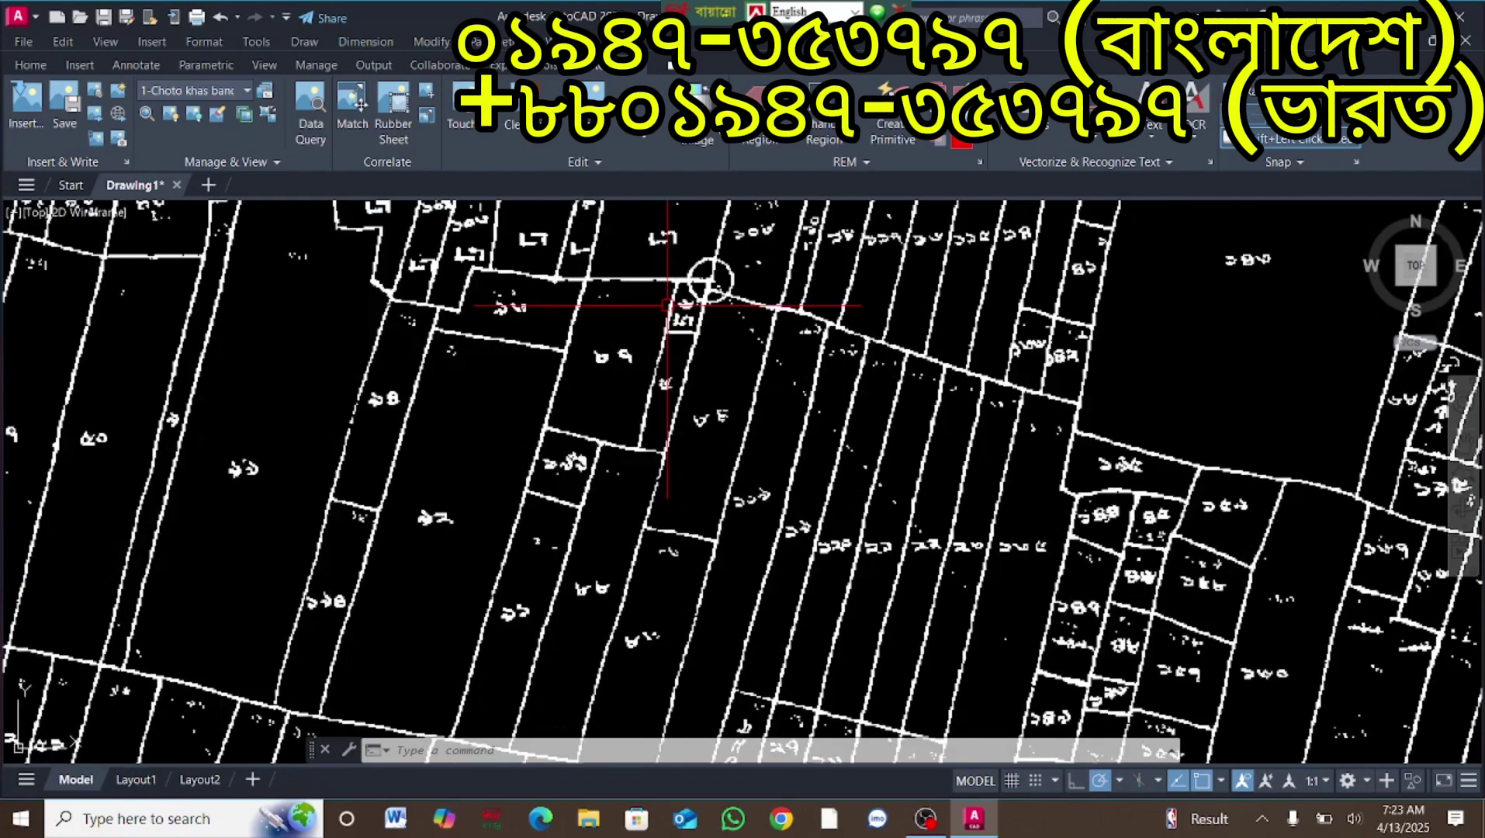
pyautogui.scroll(-5, 667, 305)
pyautogui.scroll(5, 650, 287)
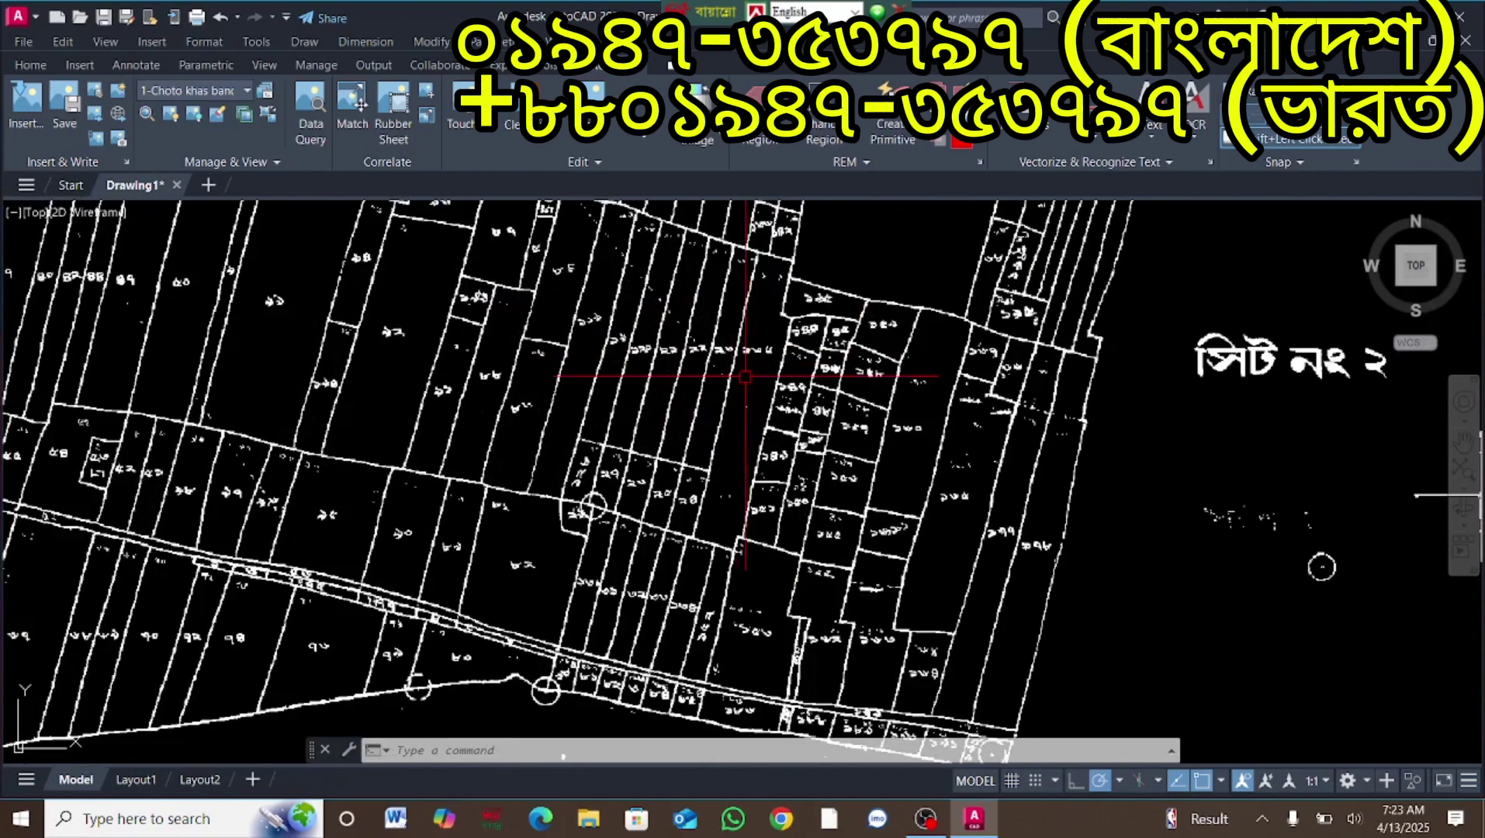
pyautogui.rightClick(650, 287)
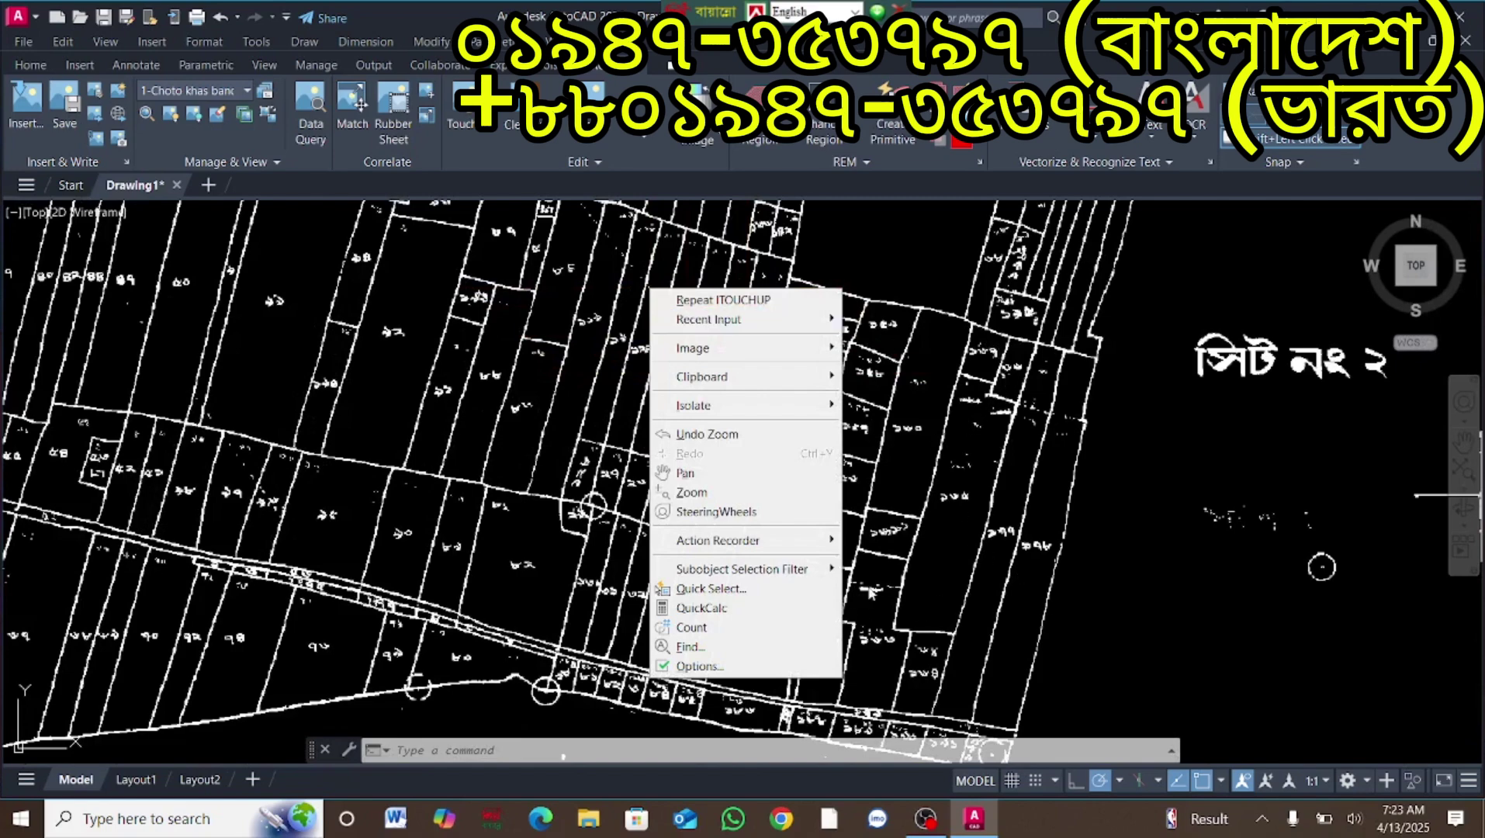
pyautogui.click(846, 568)
pyautogui.scroll(-6, 792, 558)
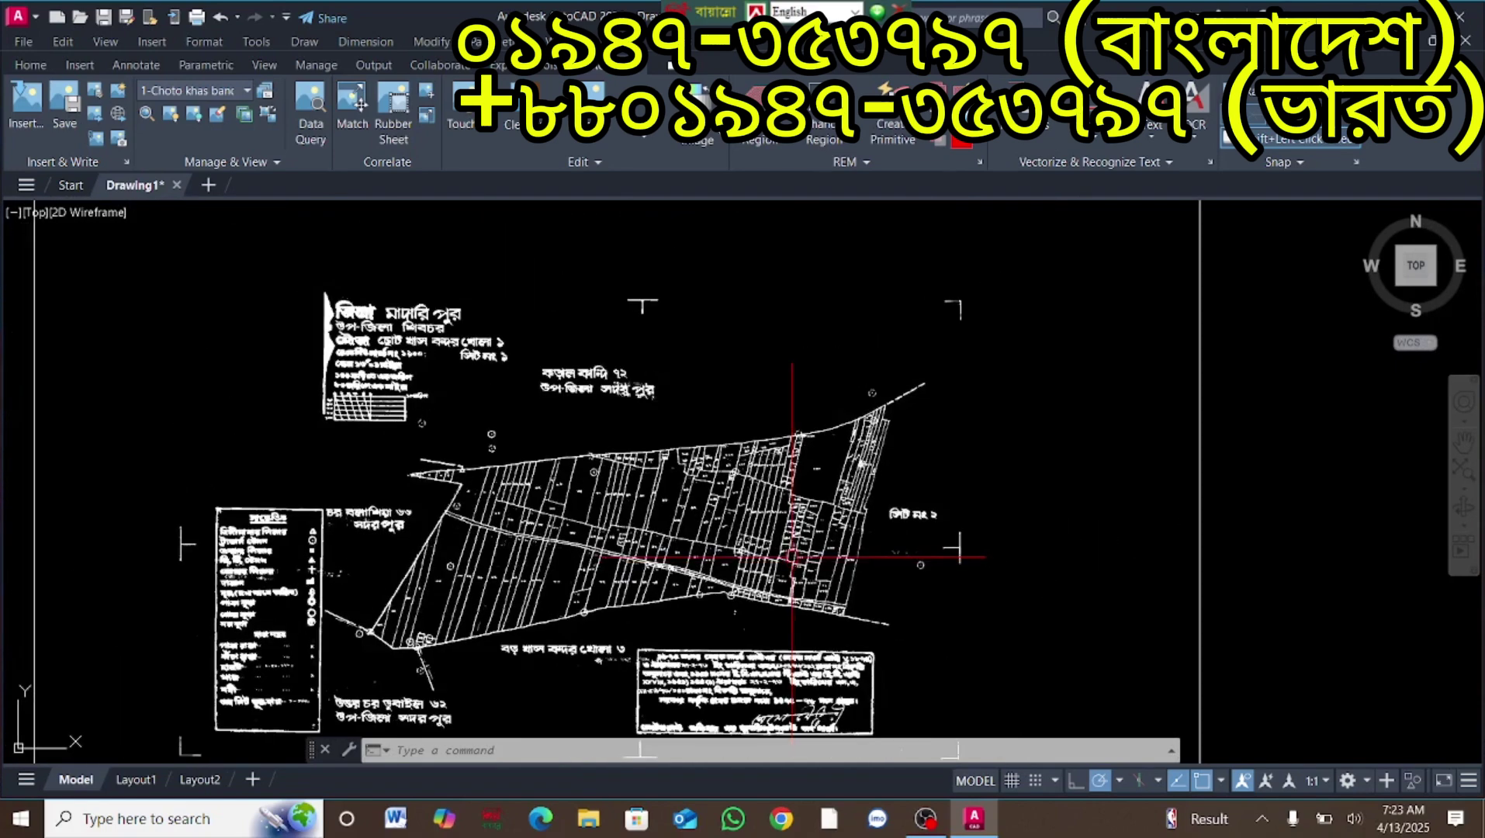
# Step: Select the map image and set its color to Red in its properties
pyautogui.click(603, 671)
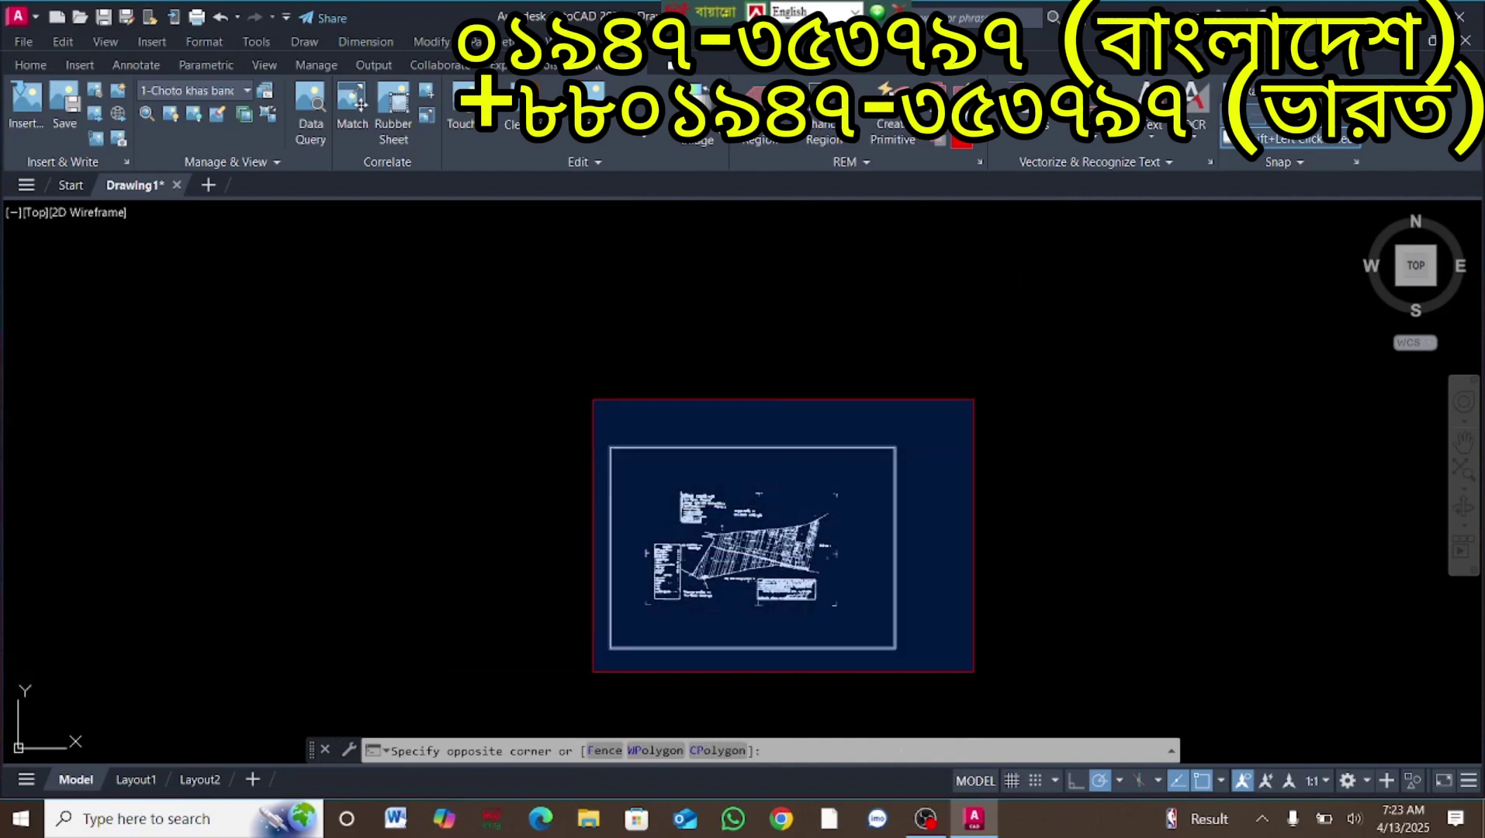
pyautogui.click(971, 403)
pyautogui.rightClick(836, 512)
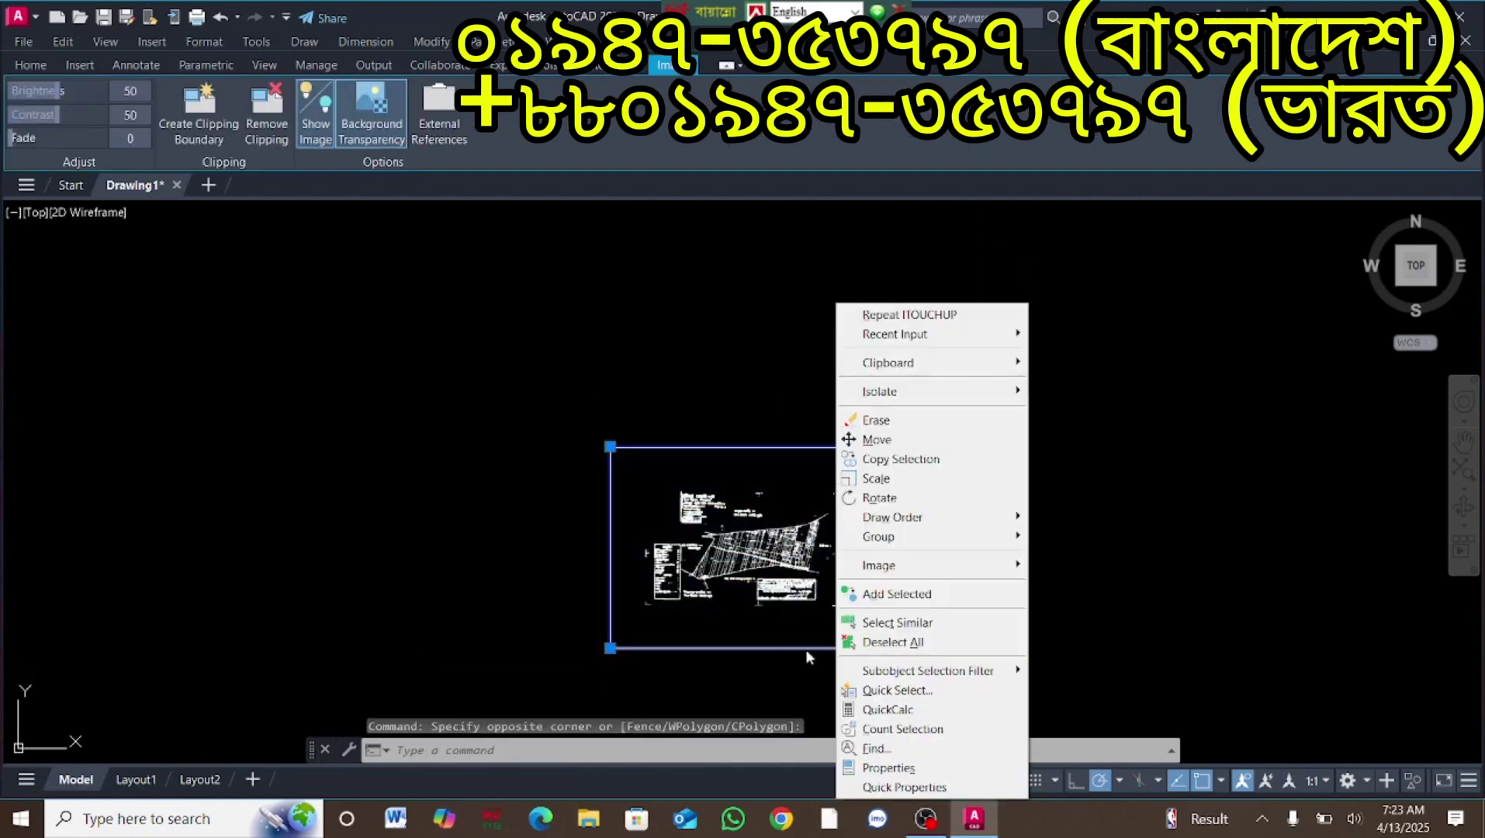
pyautogui.click(922, 767)
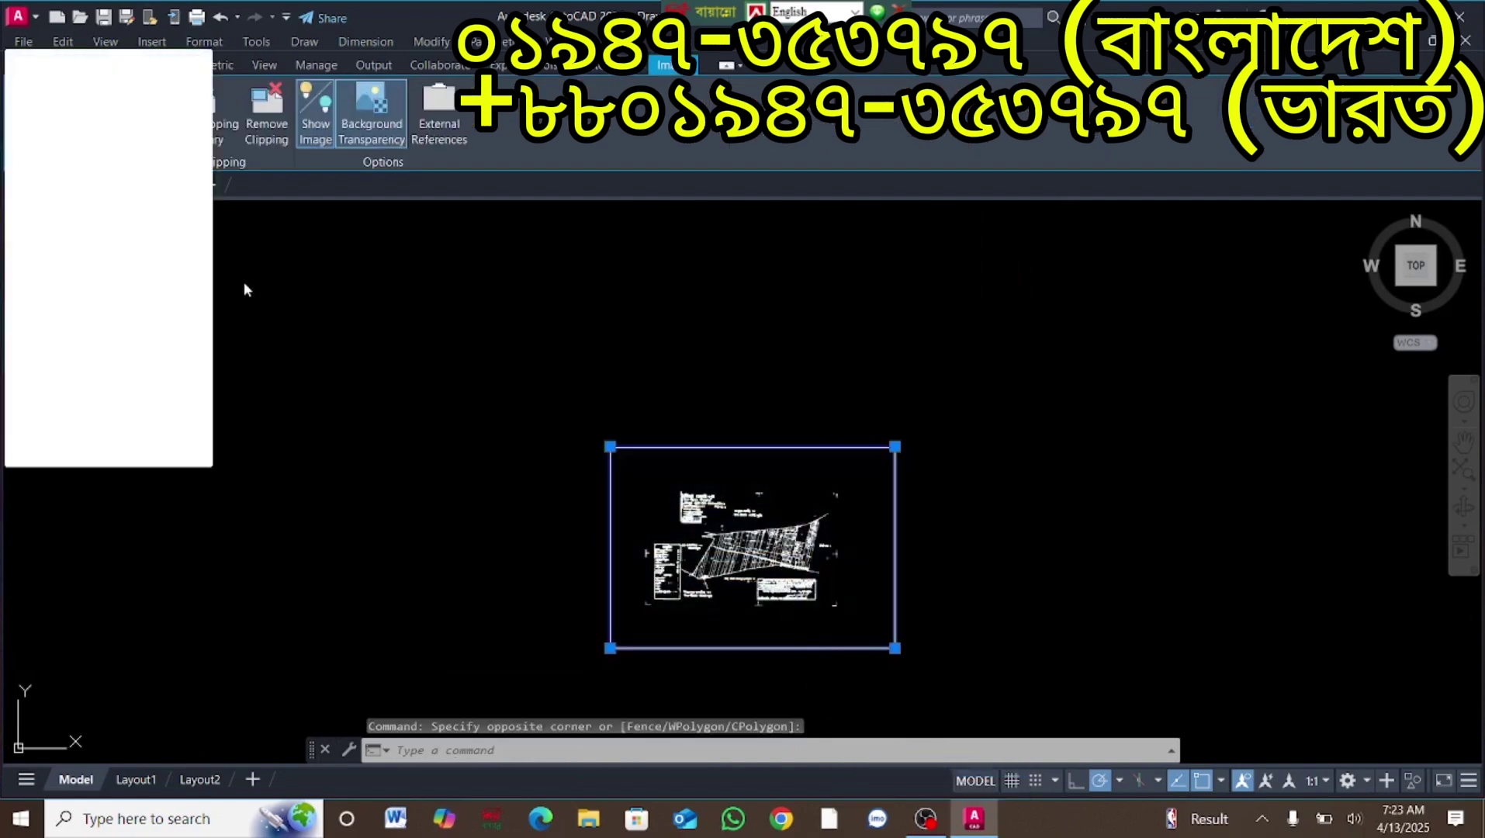
pyautogui.click(134, 124)
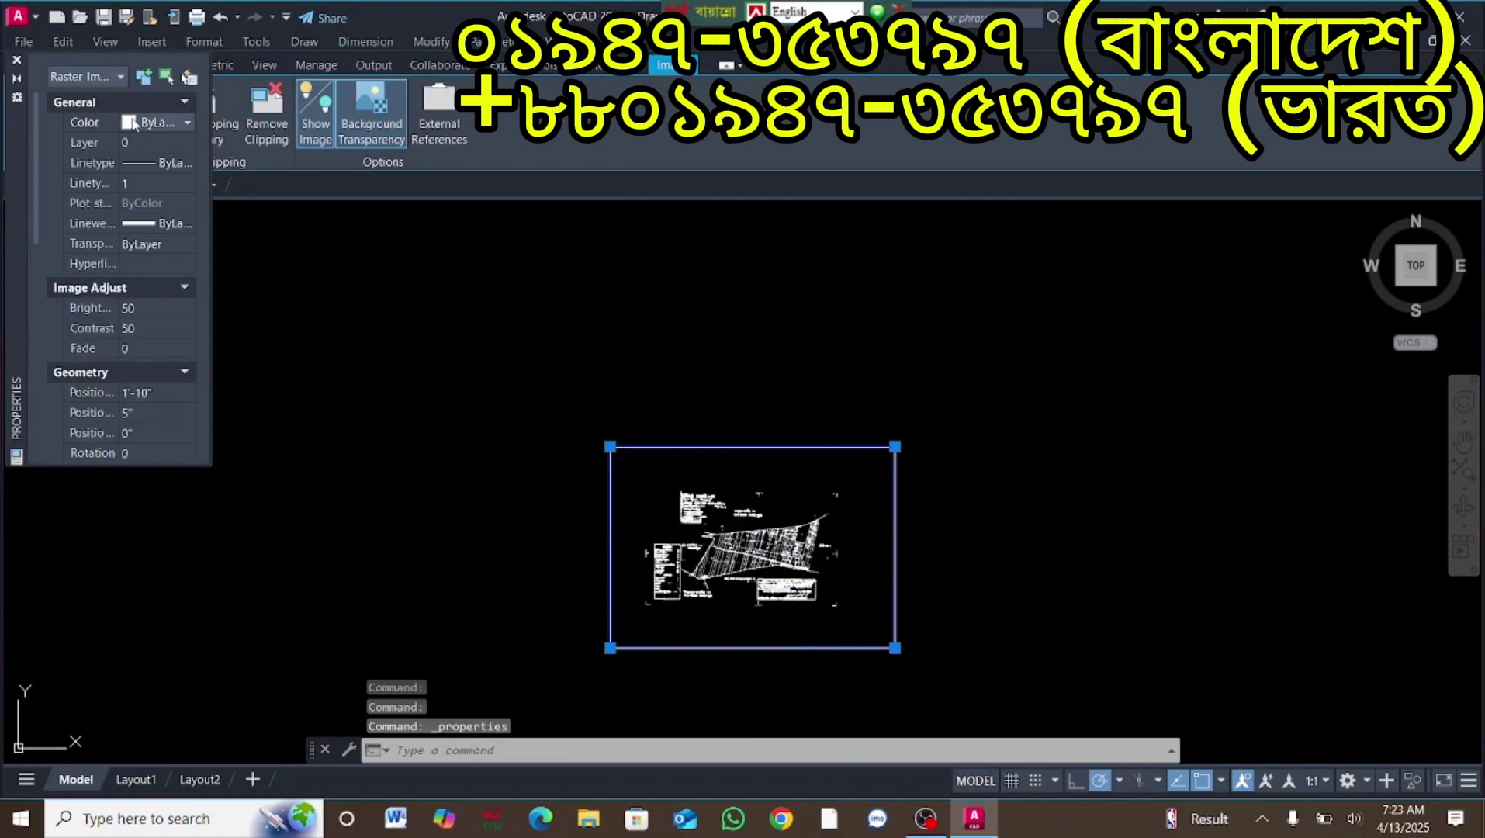
pyautogui.click(134, 124)
pyautogui.click(147, 174)
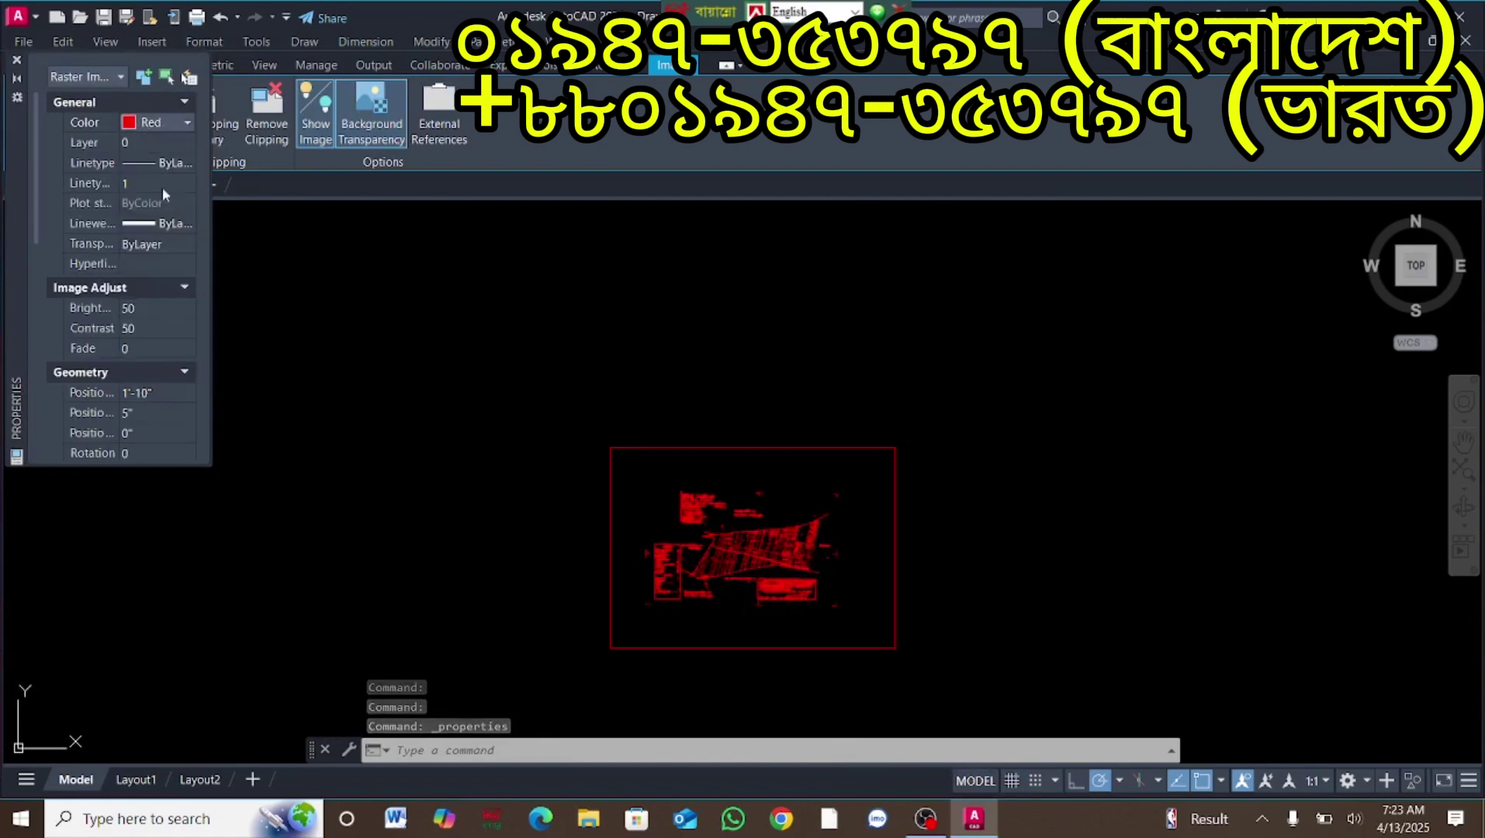
pyautogui.scroll(6, 795, 553)
pyautogui.scroll(-5, 1026, 548)
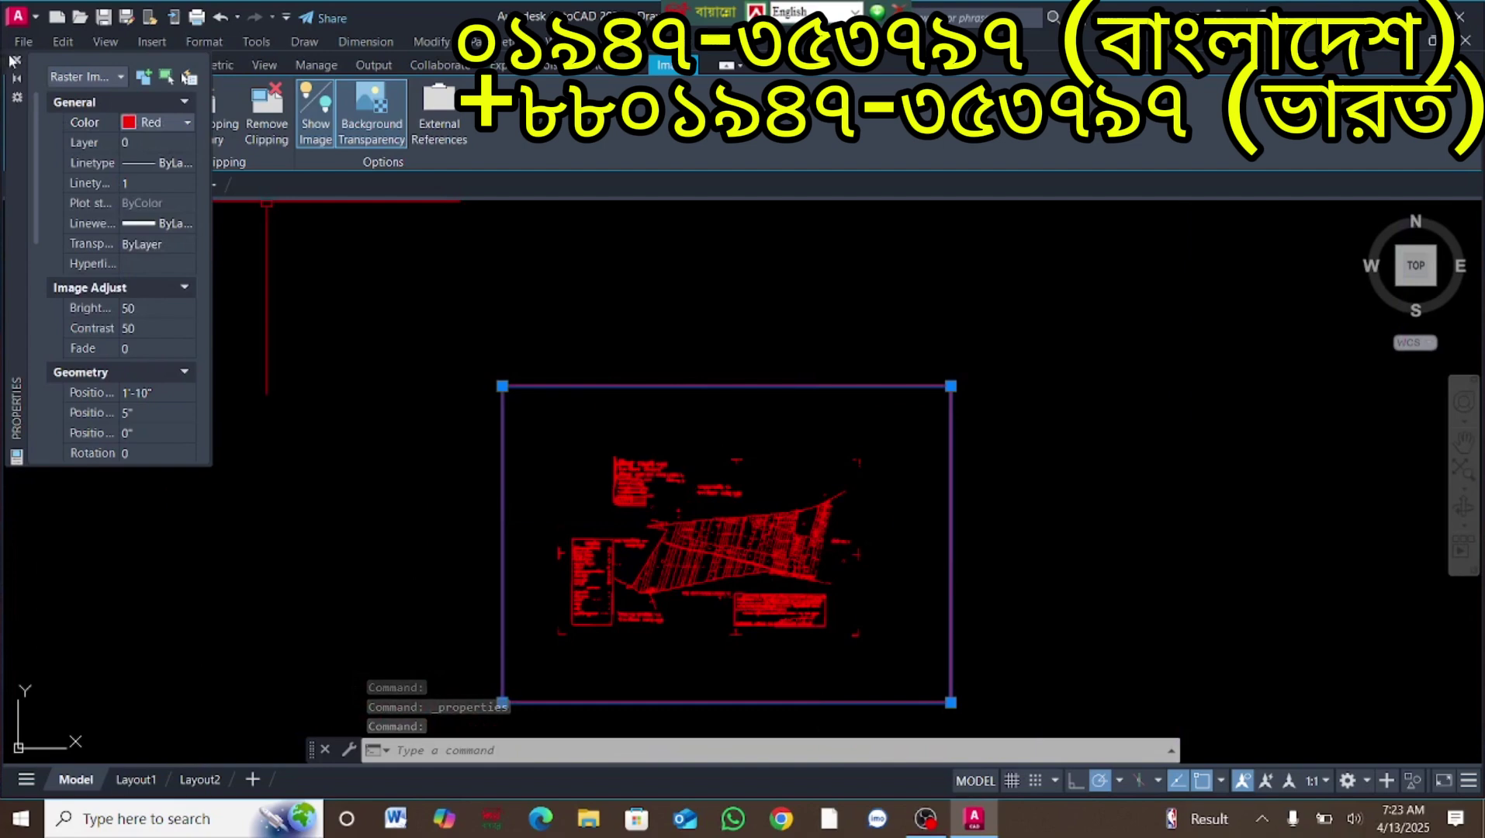
# Step: Set the map image's color back to ByLayer, close its properties and deselect it
pyautogui.click(143, 126)
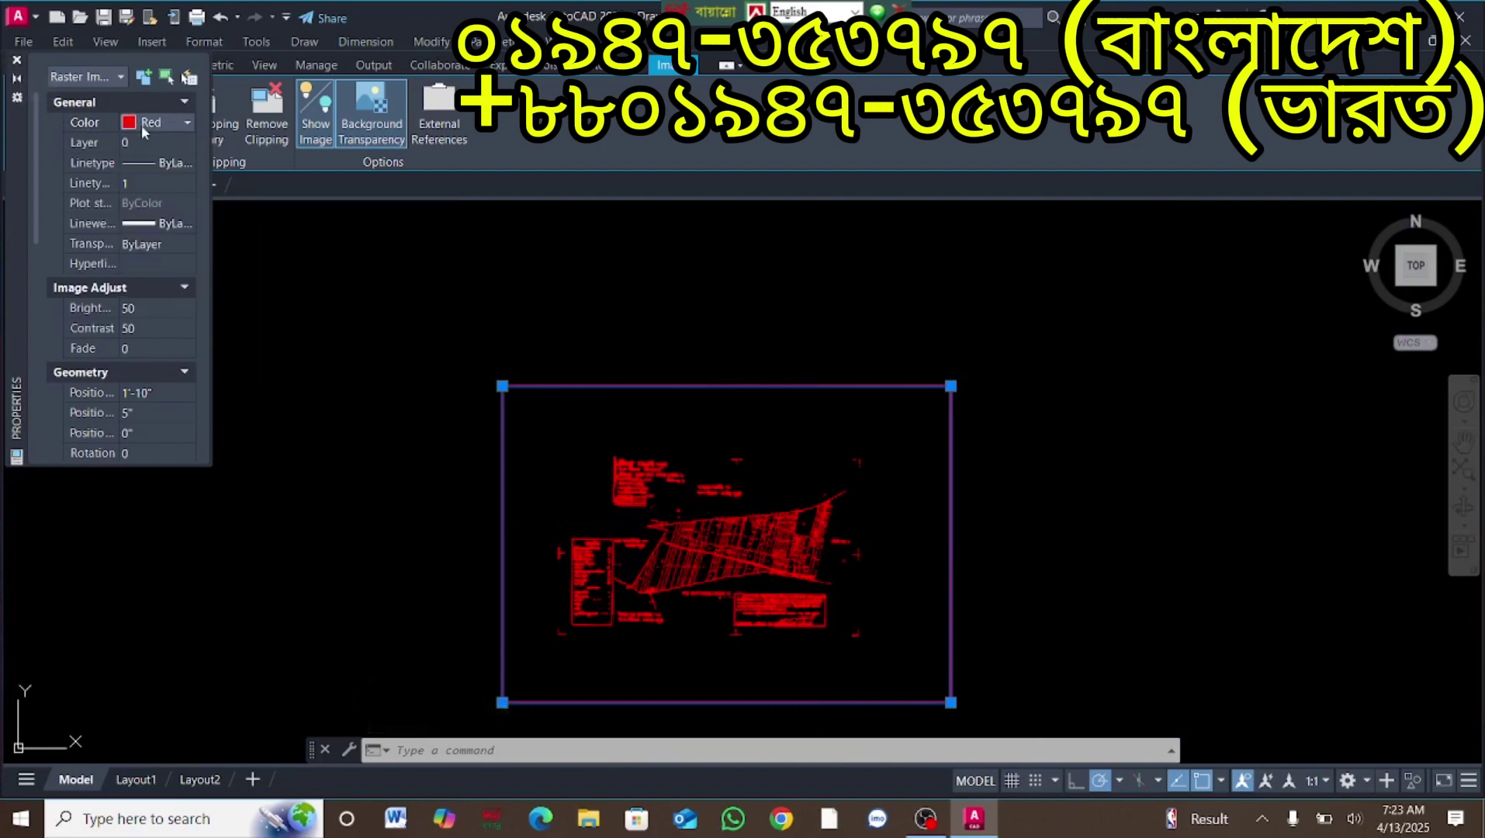
pyautogui.click(144, 124)
pyautogui.click(147, 142)
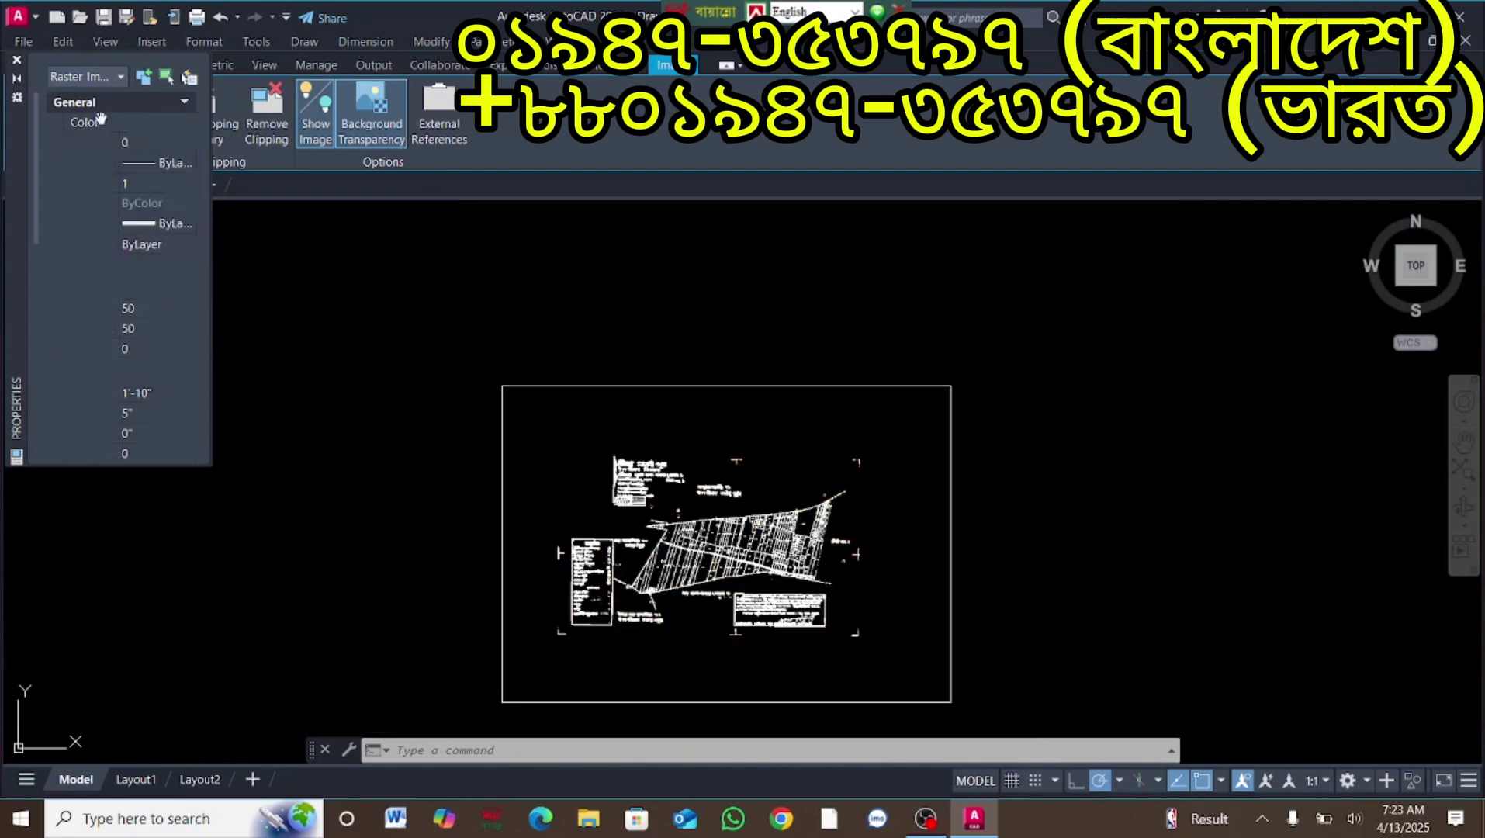
pyautogui.click(17, 61)
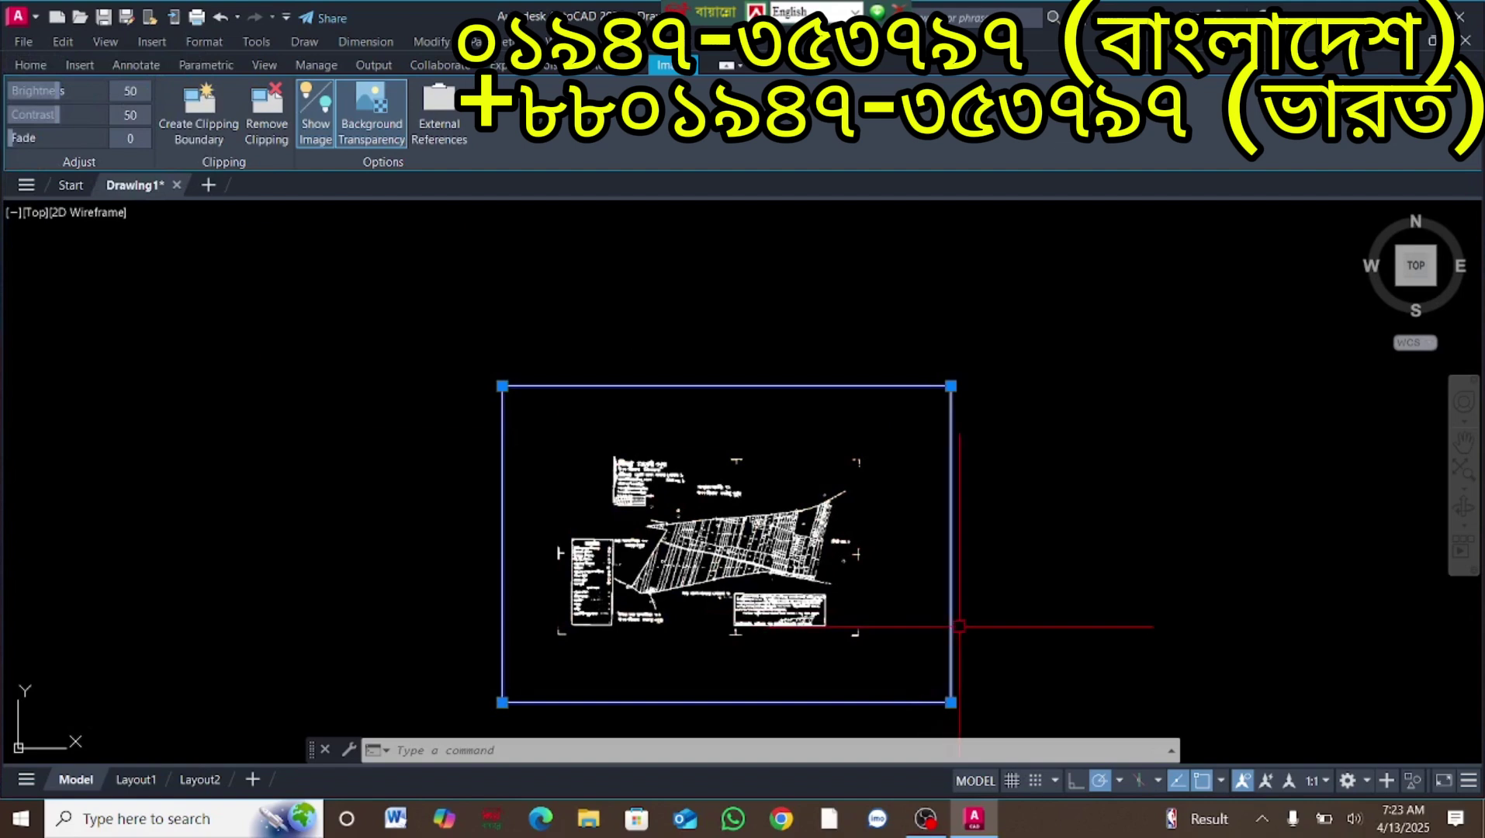
pyautogui.press('Escape')
# Step: Save the drawing as rrrrr and the map image as New.bmp in Downloads, and close AutoCAD
pyautogui.scroll(-2, 807, 601)
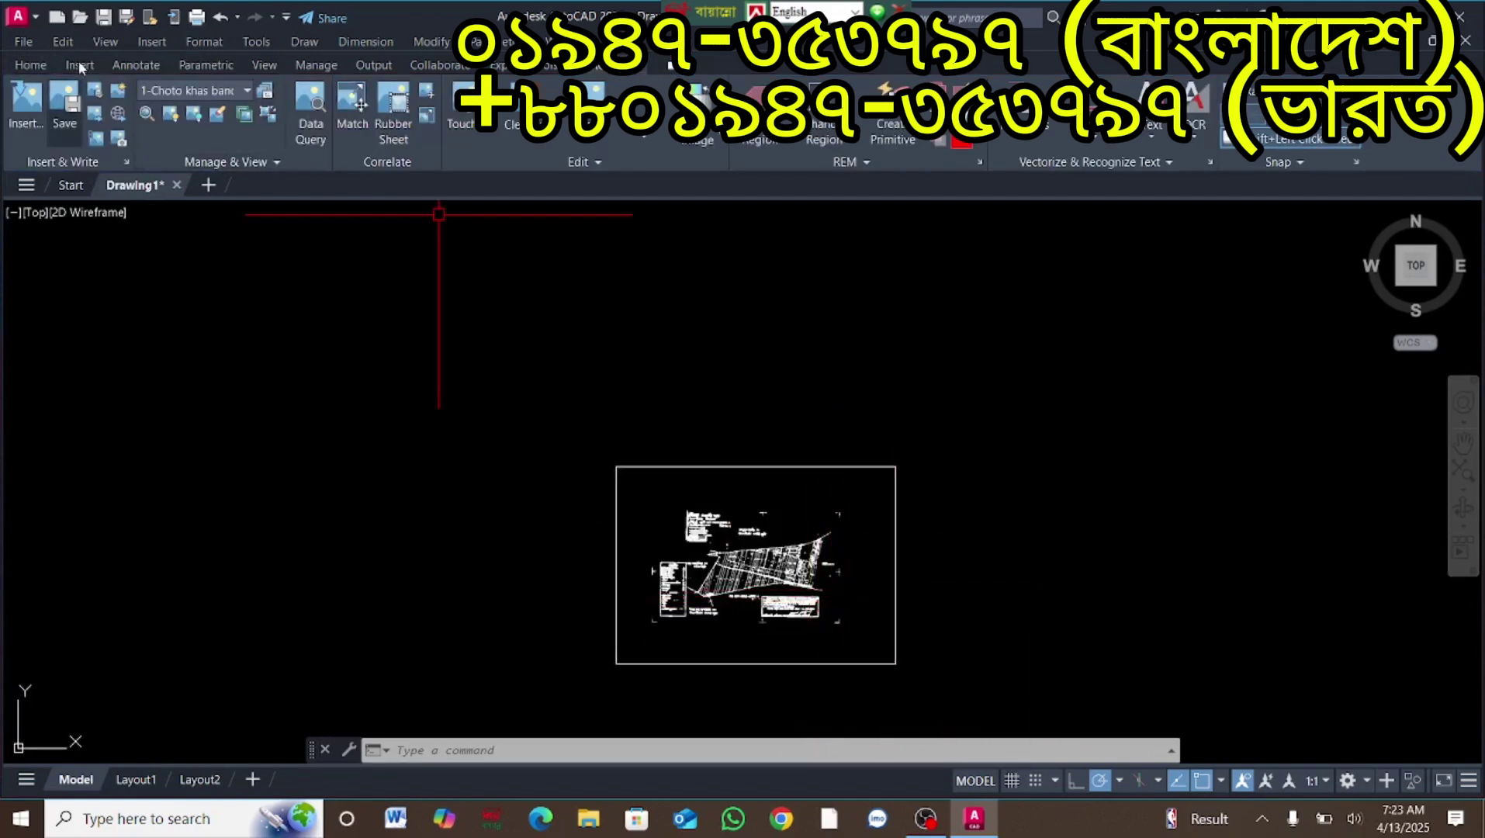
pyautogui.click(104, 17)
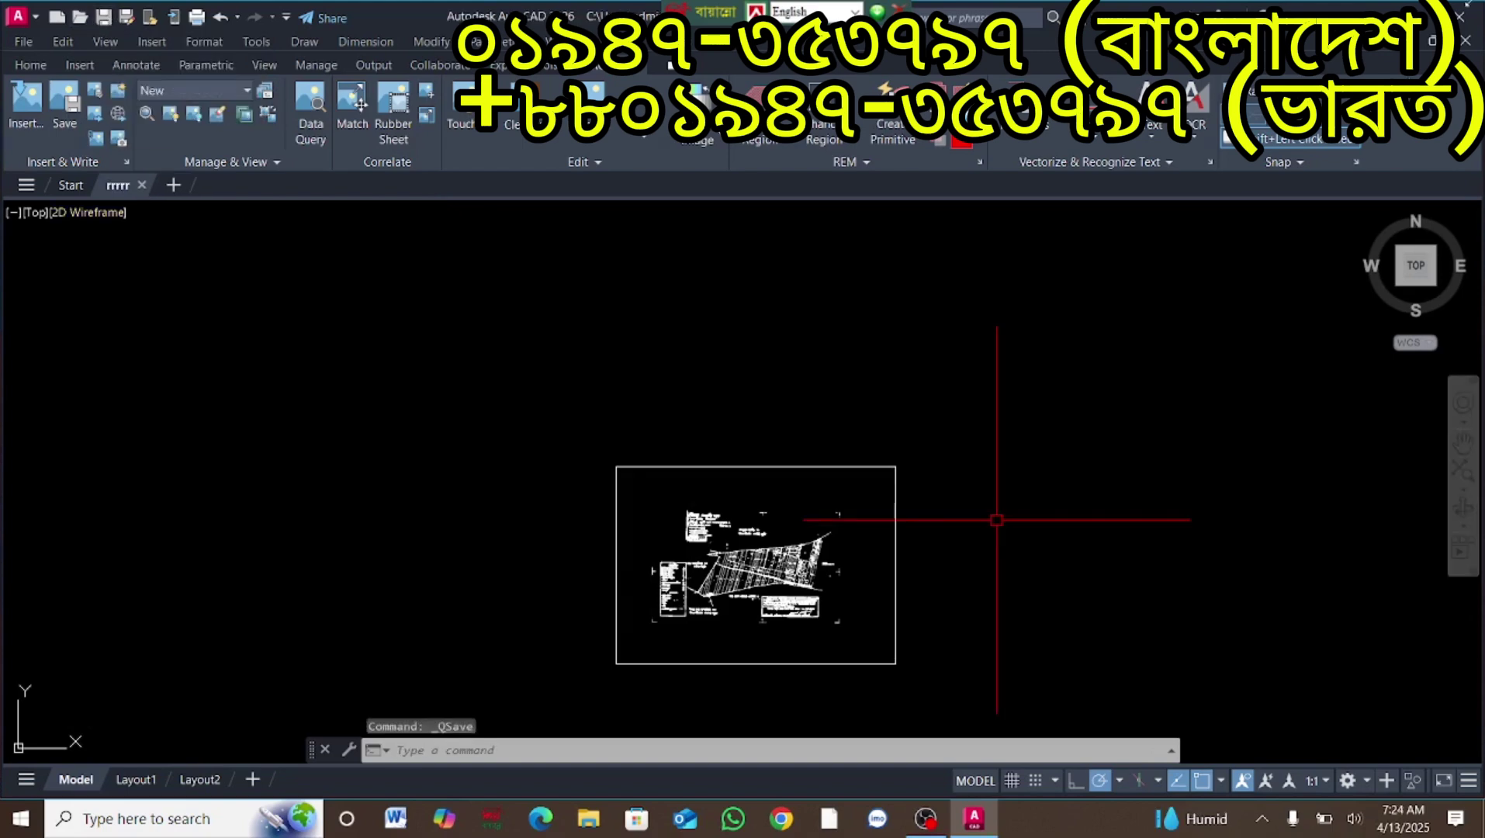
pyautogui.click(1461, 17)
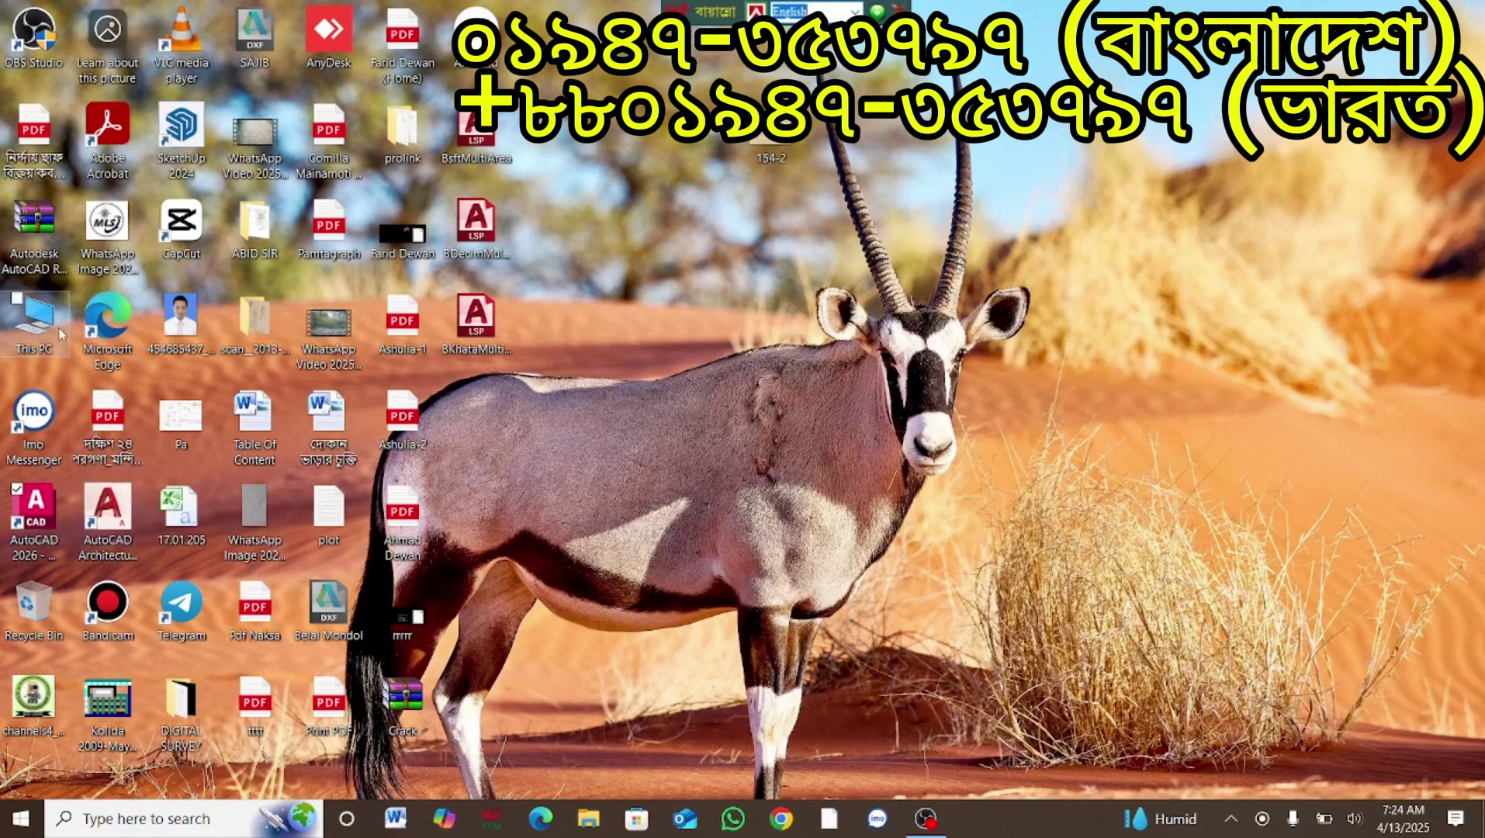
# Step: Open New.bmp from the Downloads folder in the image viewer and inspect the exported black-and-white map
pyautogui.doubleClick(33, 318)
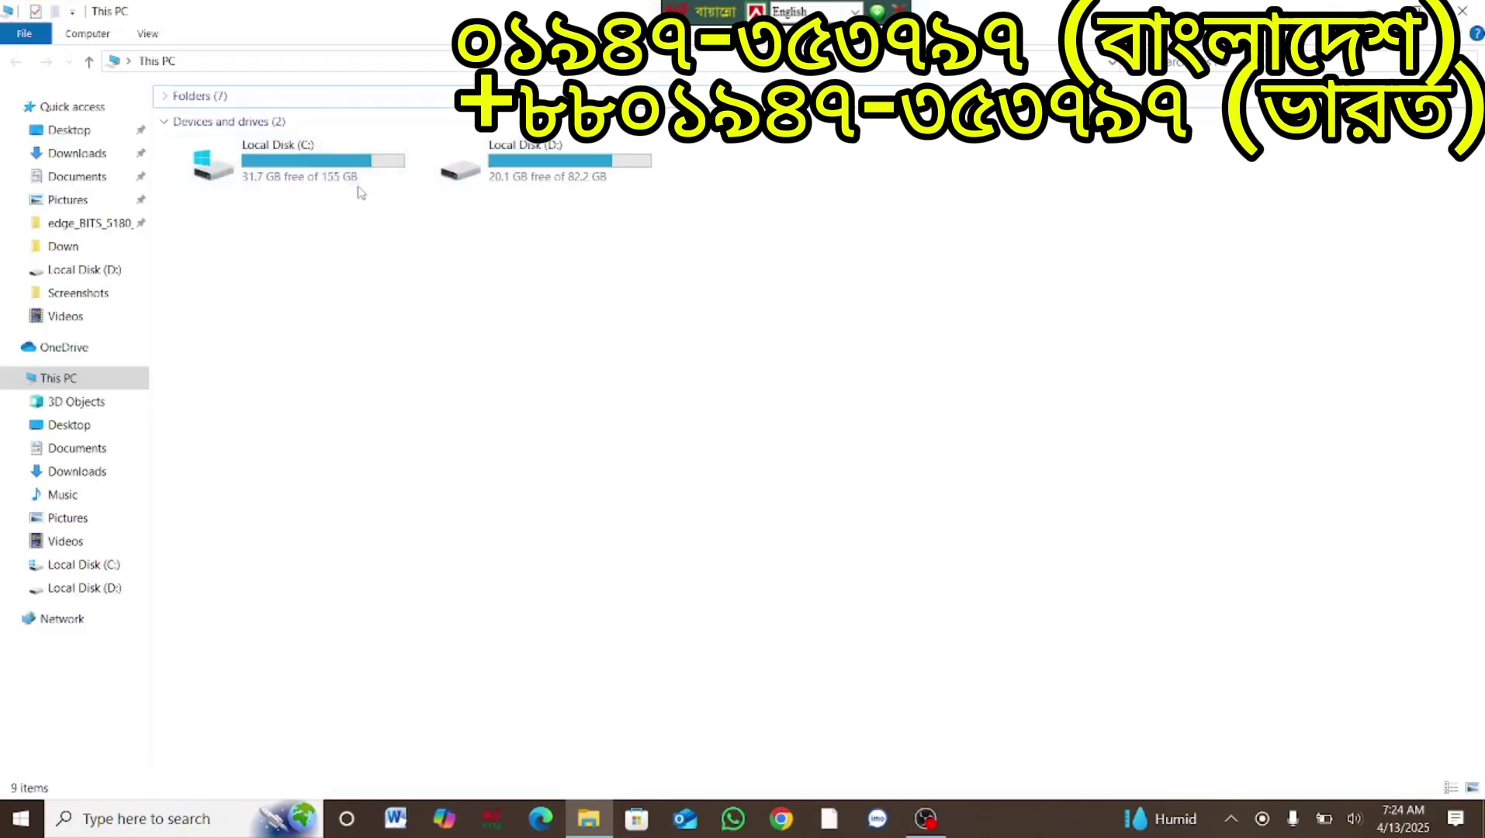
pyautogui.click(85, 154)
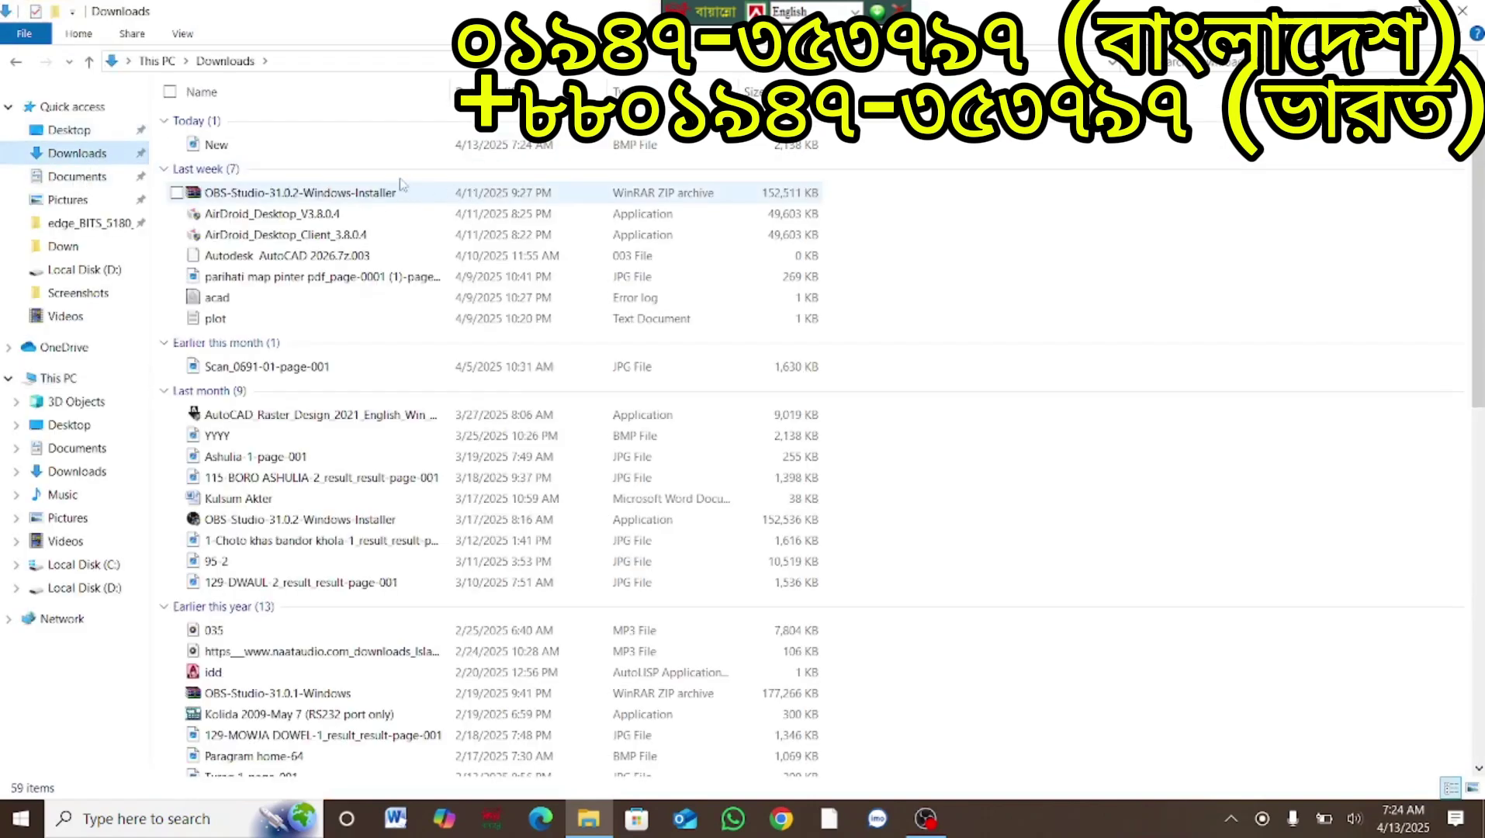
pyautogui.click(266, 142)
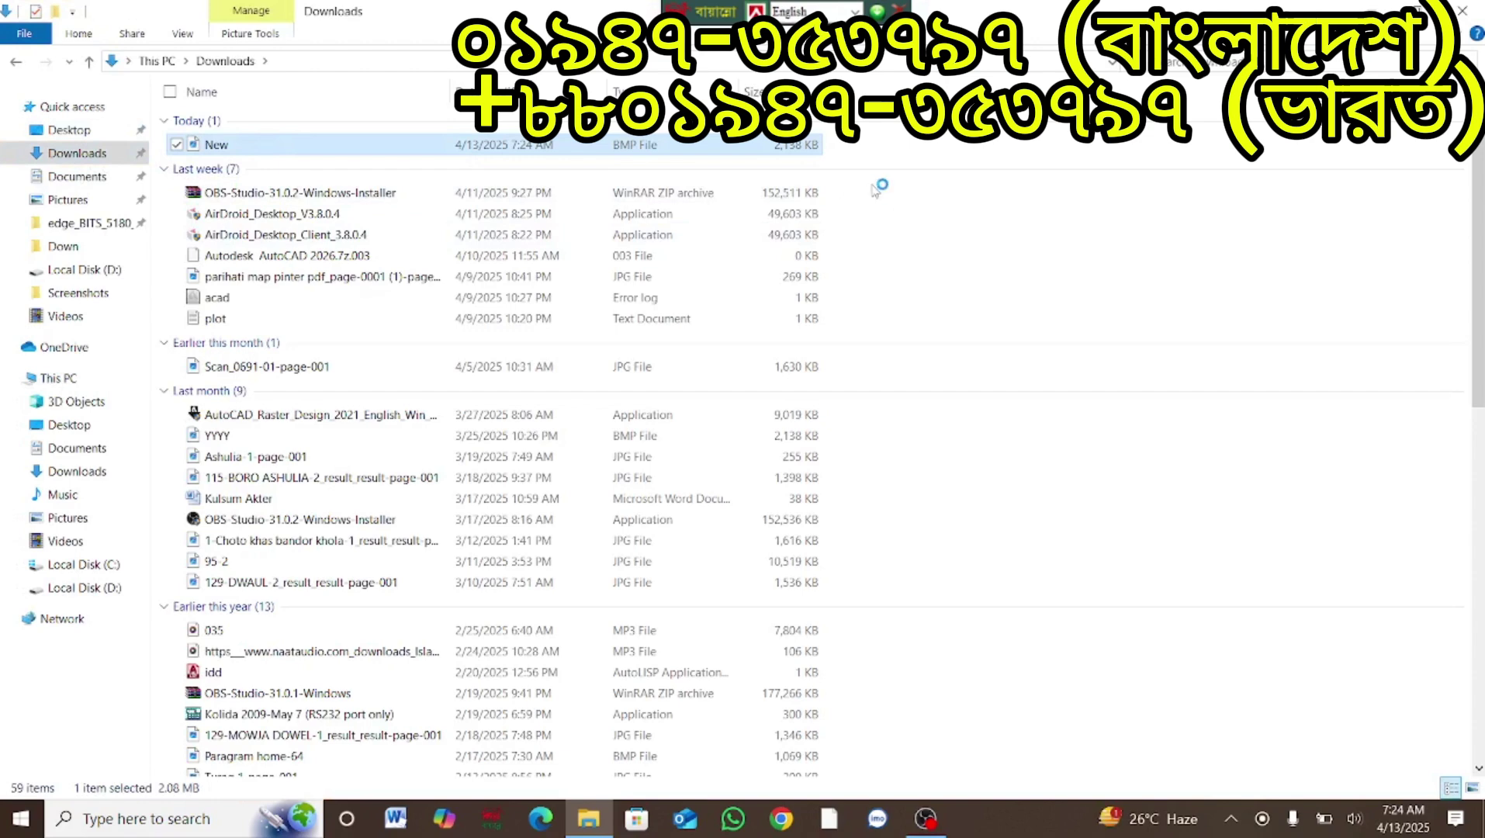
pyautogui.press('Return')
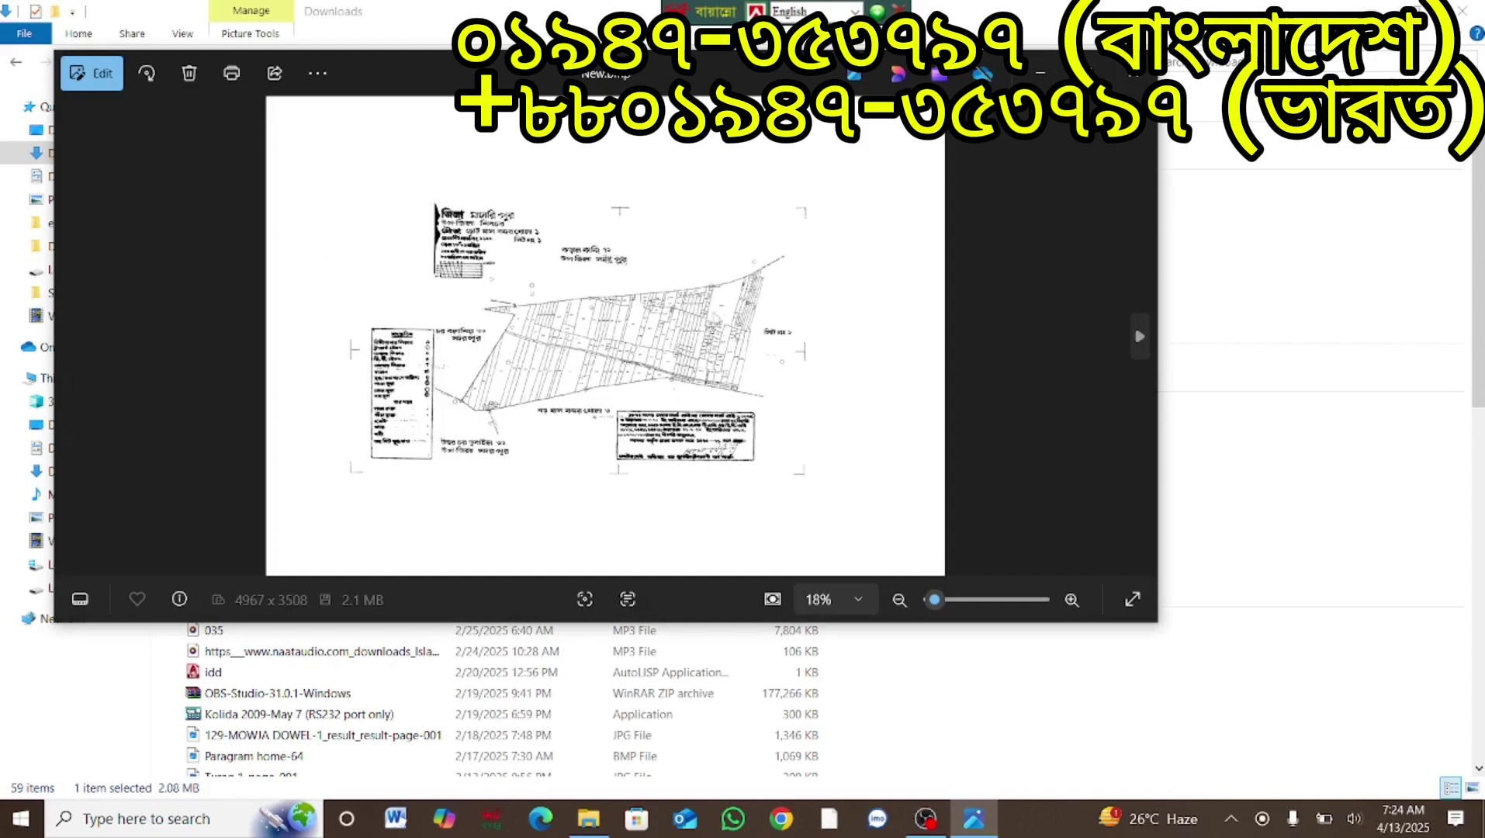
pyautogui.scroll(1, 571, 207)
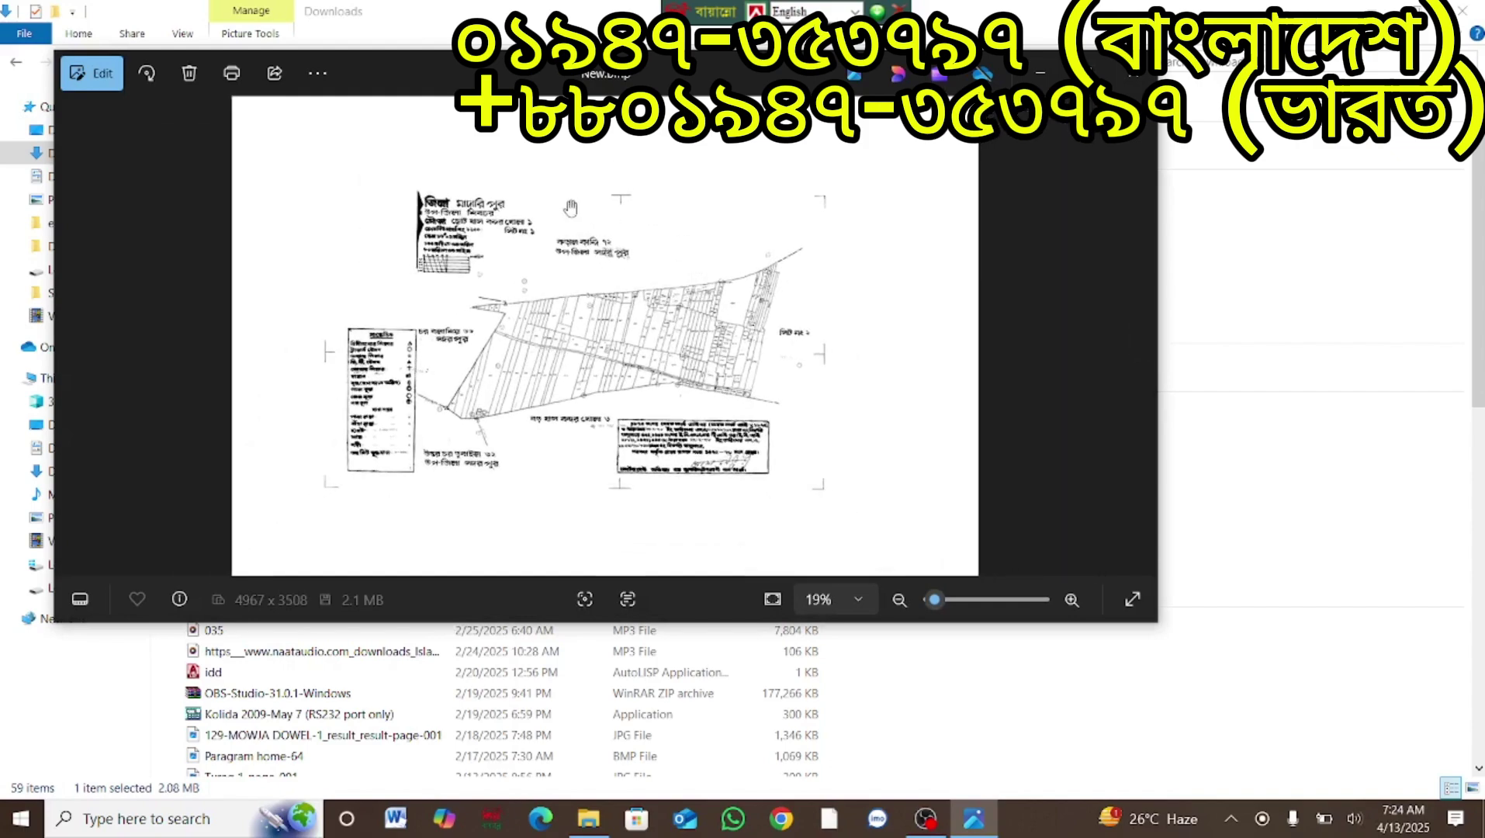
pyautogui.scroll(3, 571, 207)
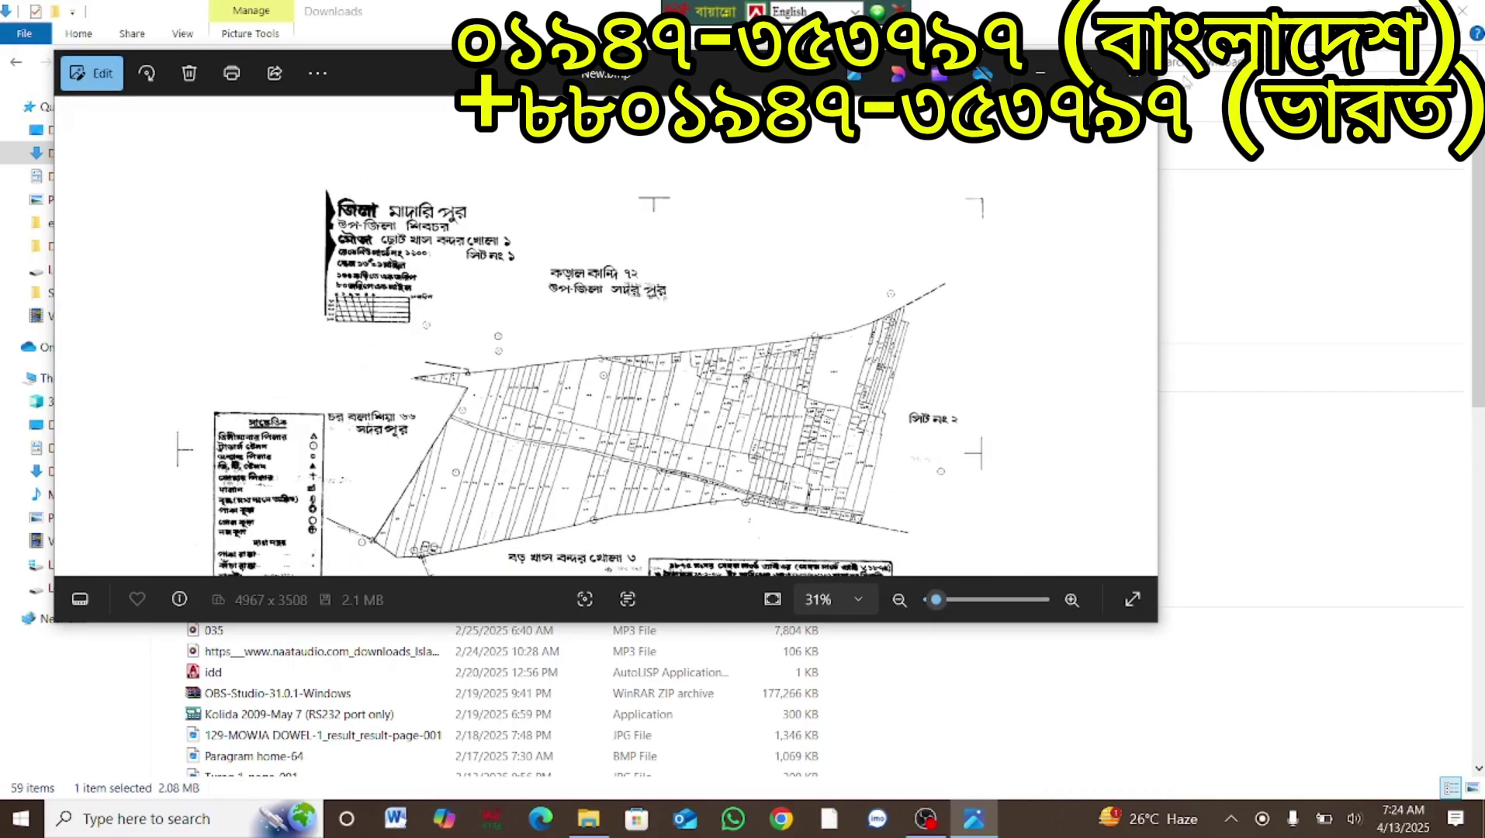
pyautogui.click(1463, 11)
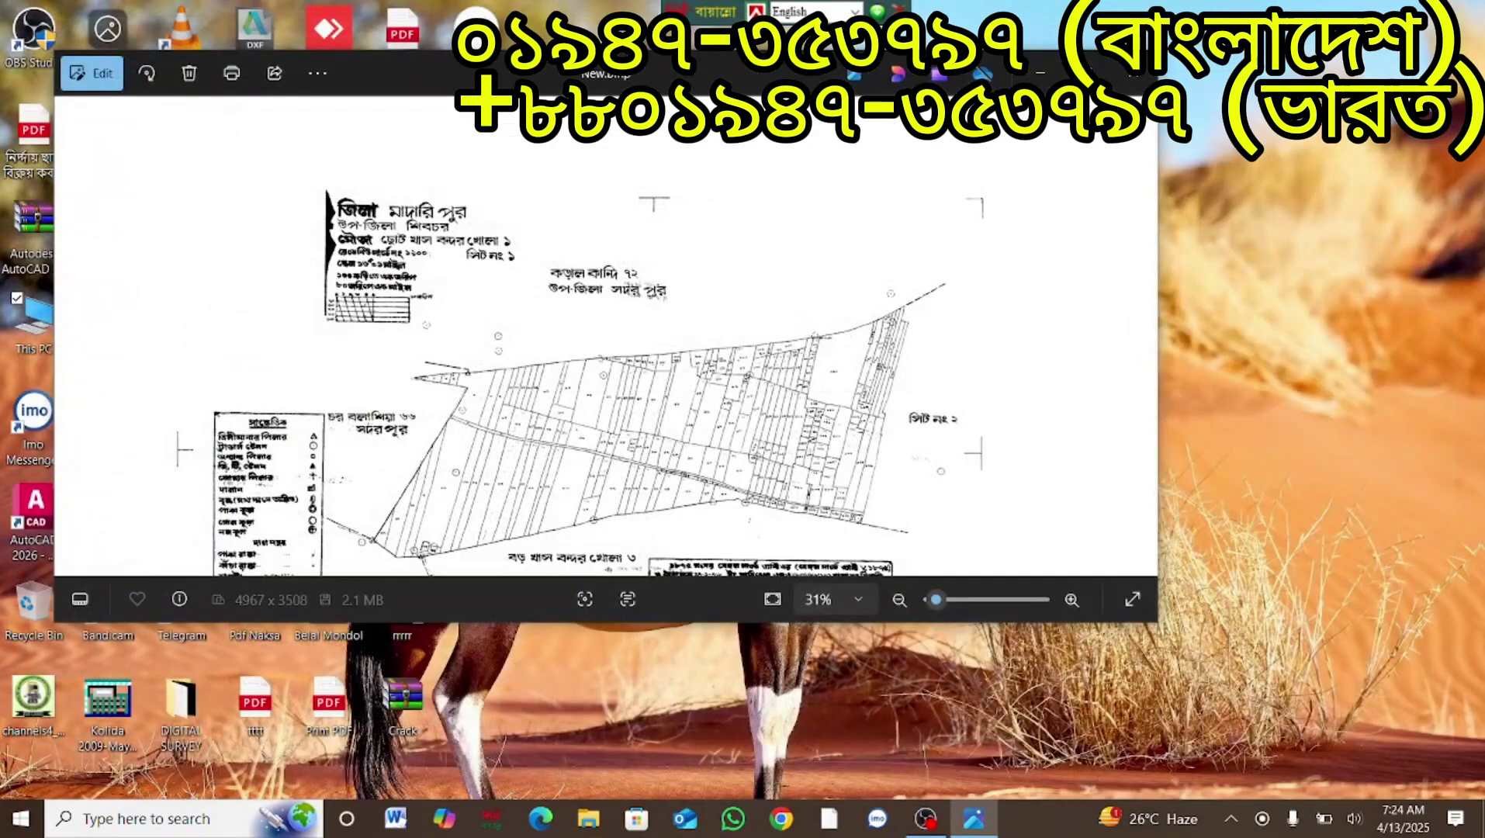
pyautogui.click(1040, 76)
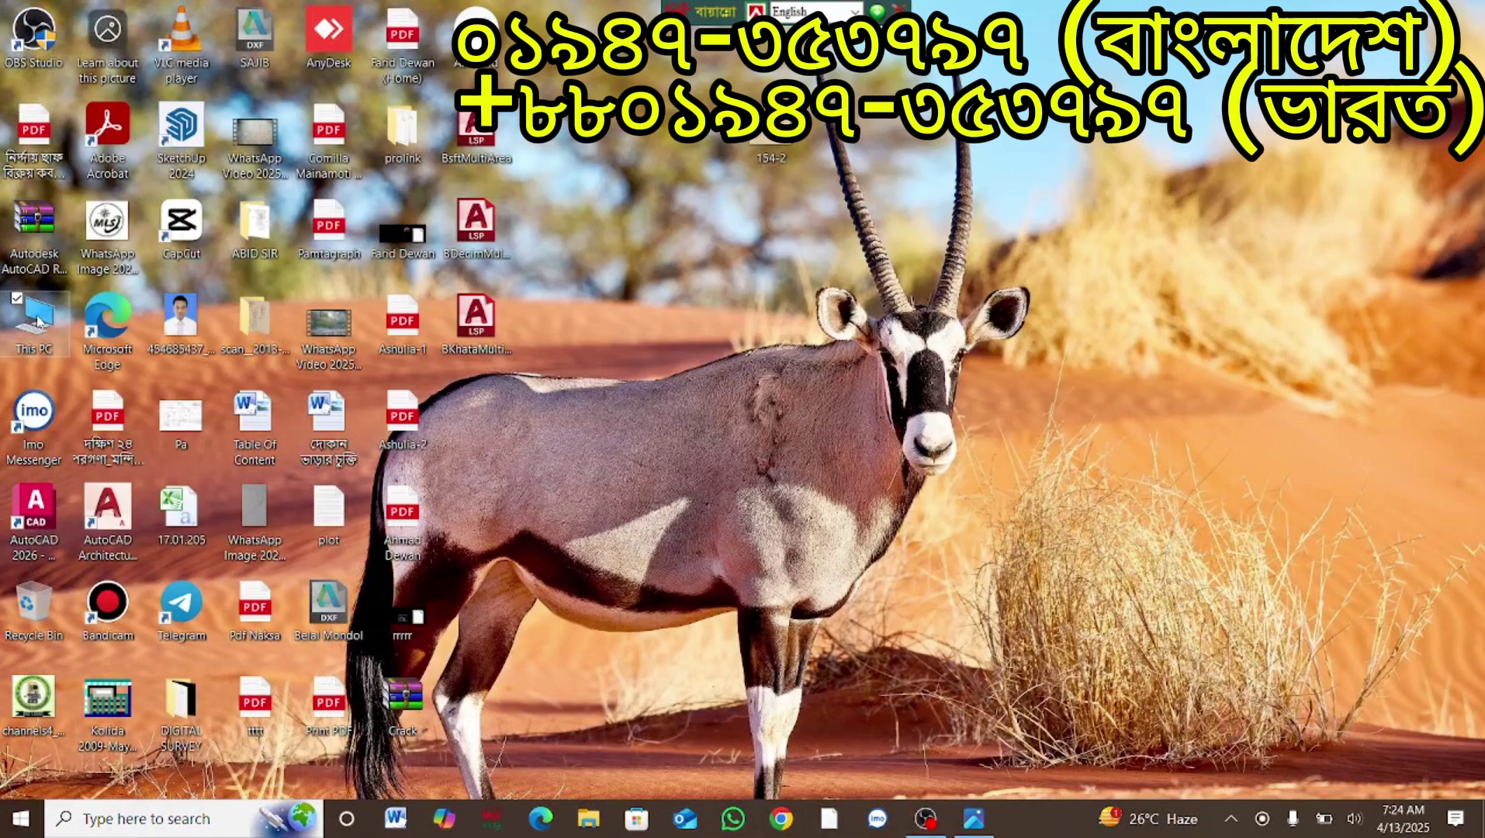
# Step: Open the original scan, 1-Choto khas bandor khola-1, from the Downloads folder and view the map
pyautogui.press('super+e')
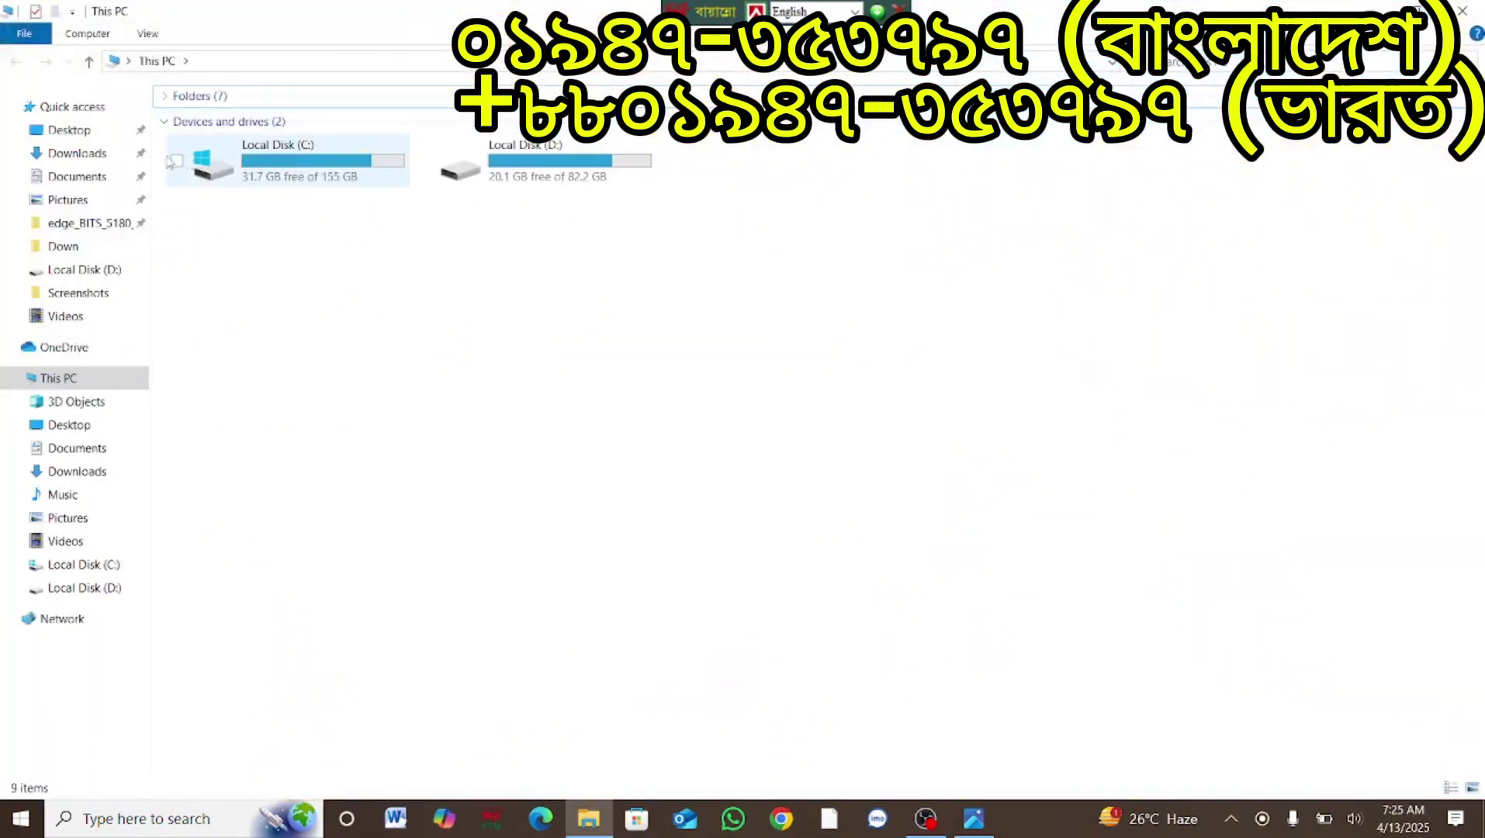
pyautogui.click(76, 153)
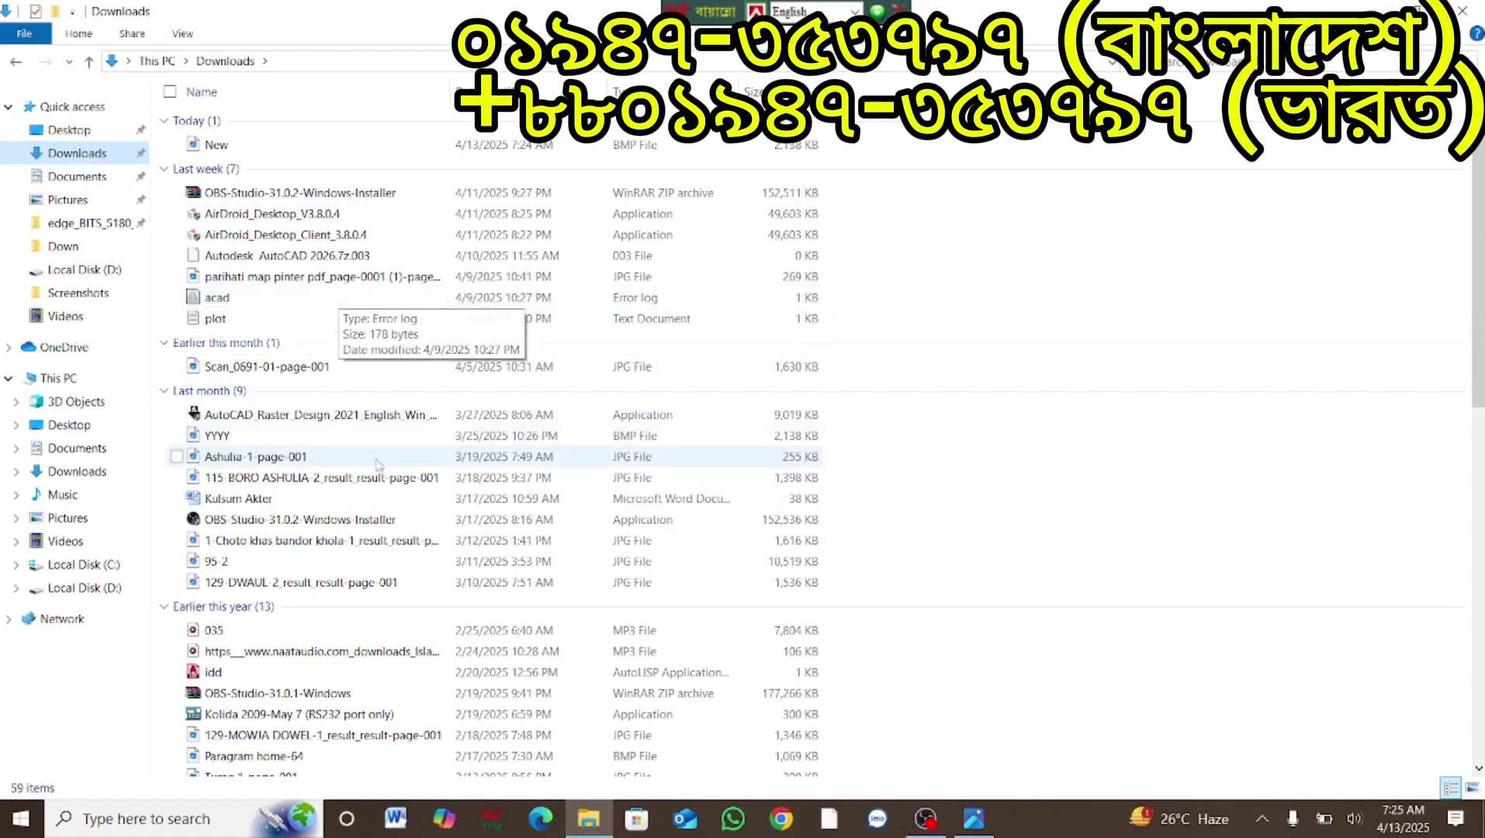
pyautogui.click(330, 543)
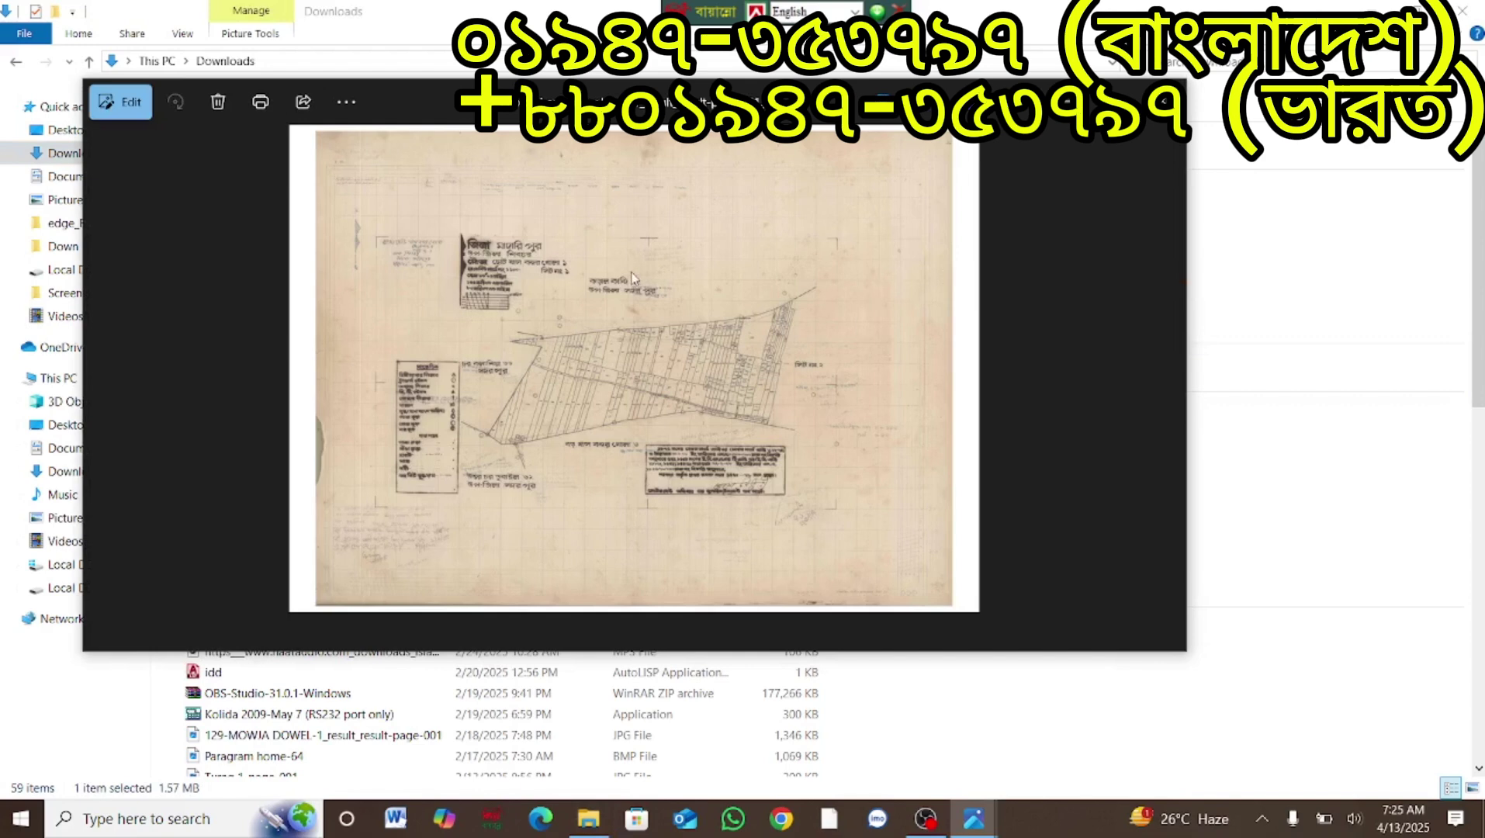
pyautogui.scroll(1, 637, 275)
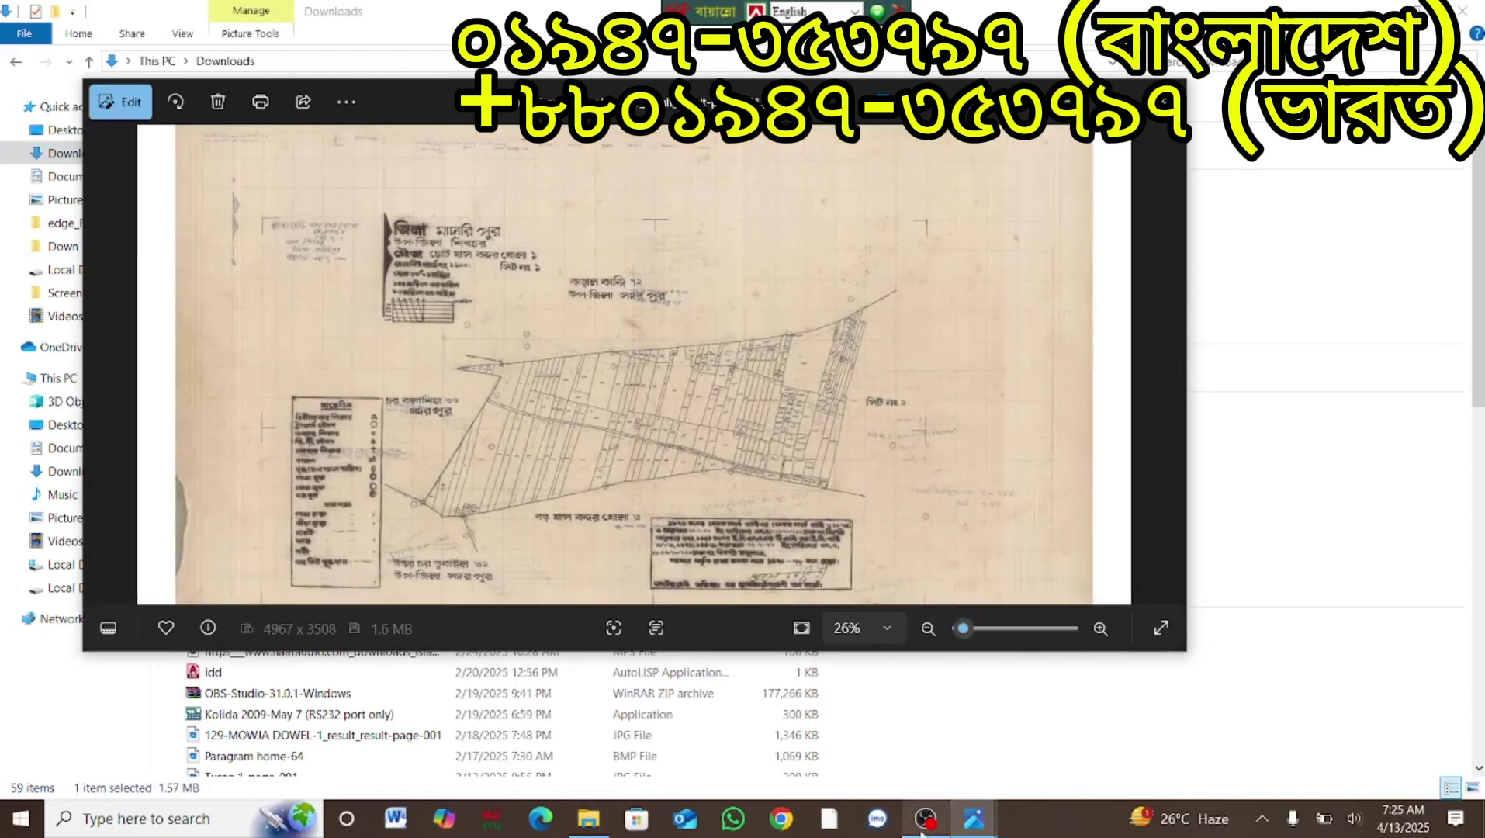
# Step: Compare the title block and northern plots in New.bmp with the original Choto khas bandor khola scan
pyautogui.moveTo(979, 828)
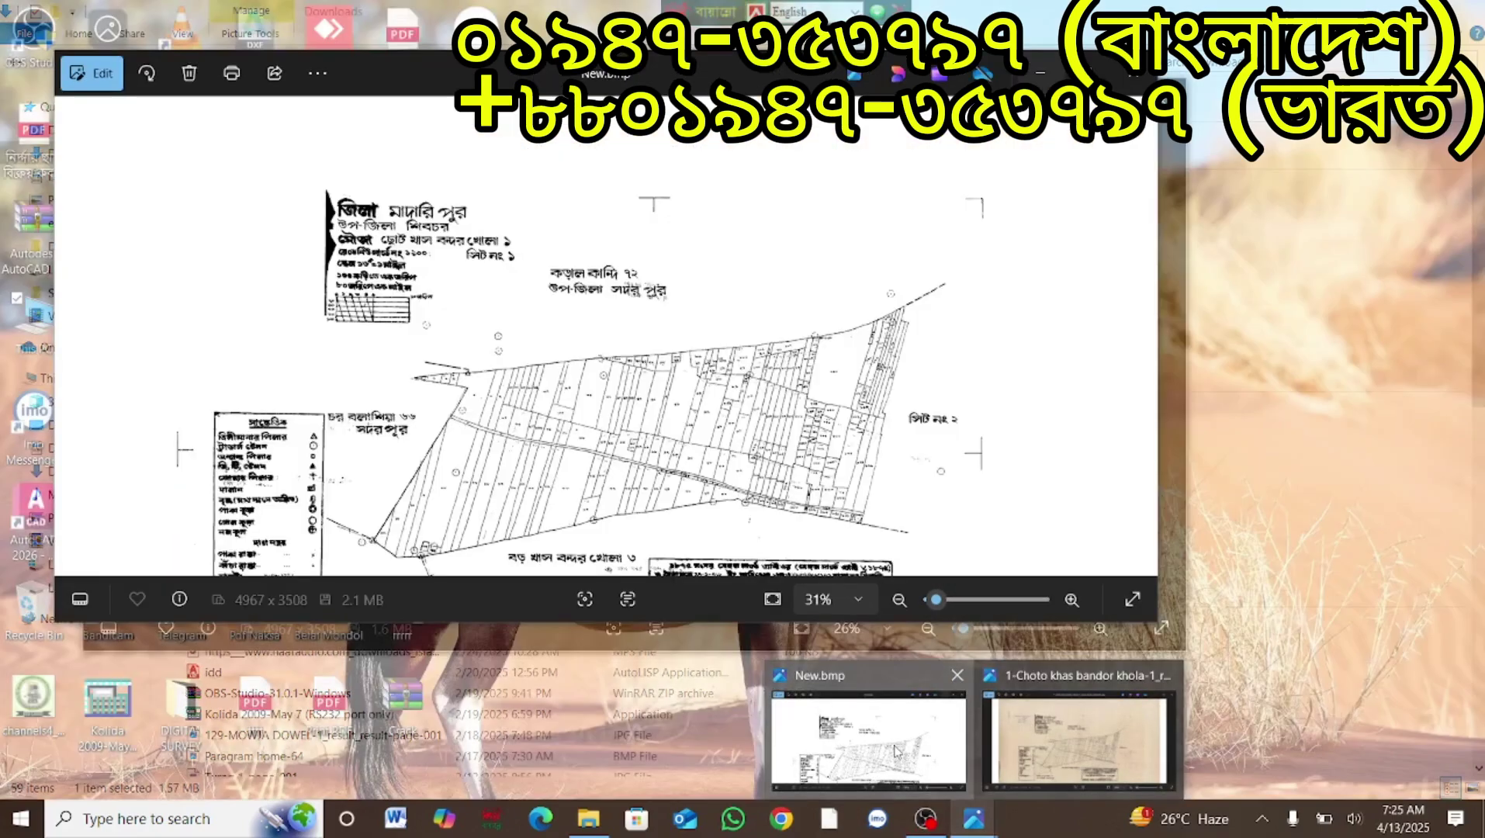
pyautogui.click(897, 752)
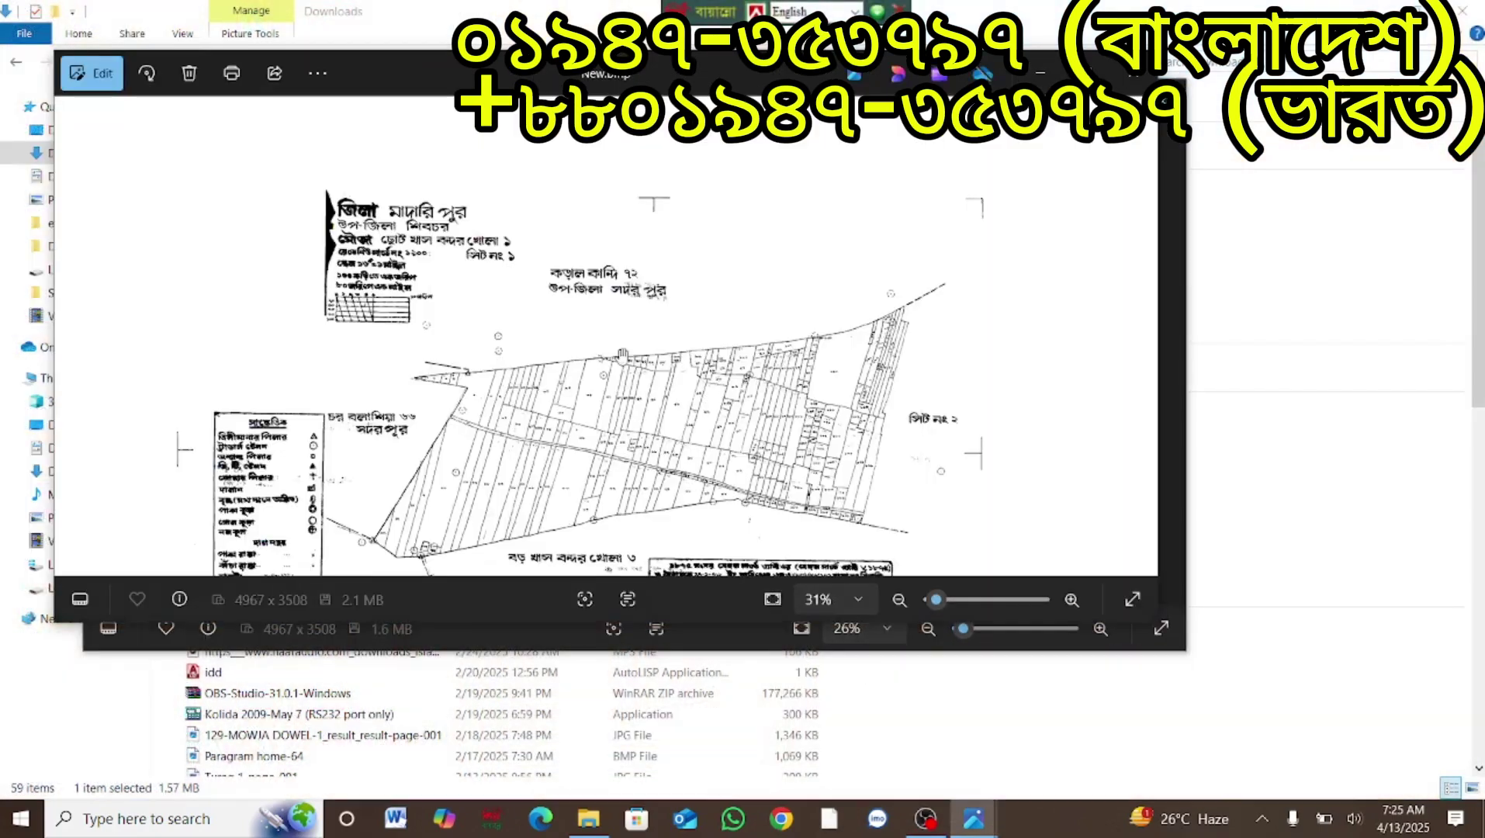
pyautogui.scroll(3, 552, 303)
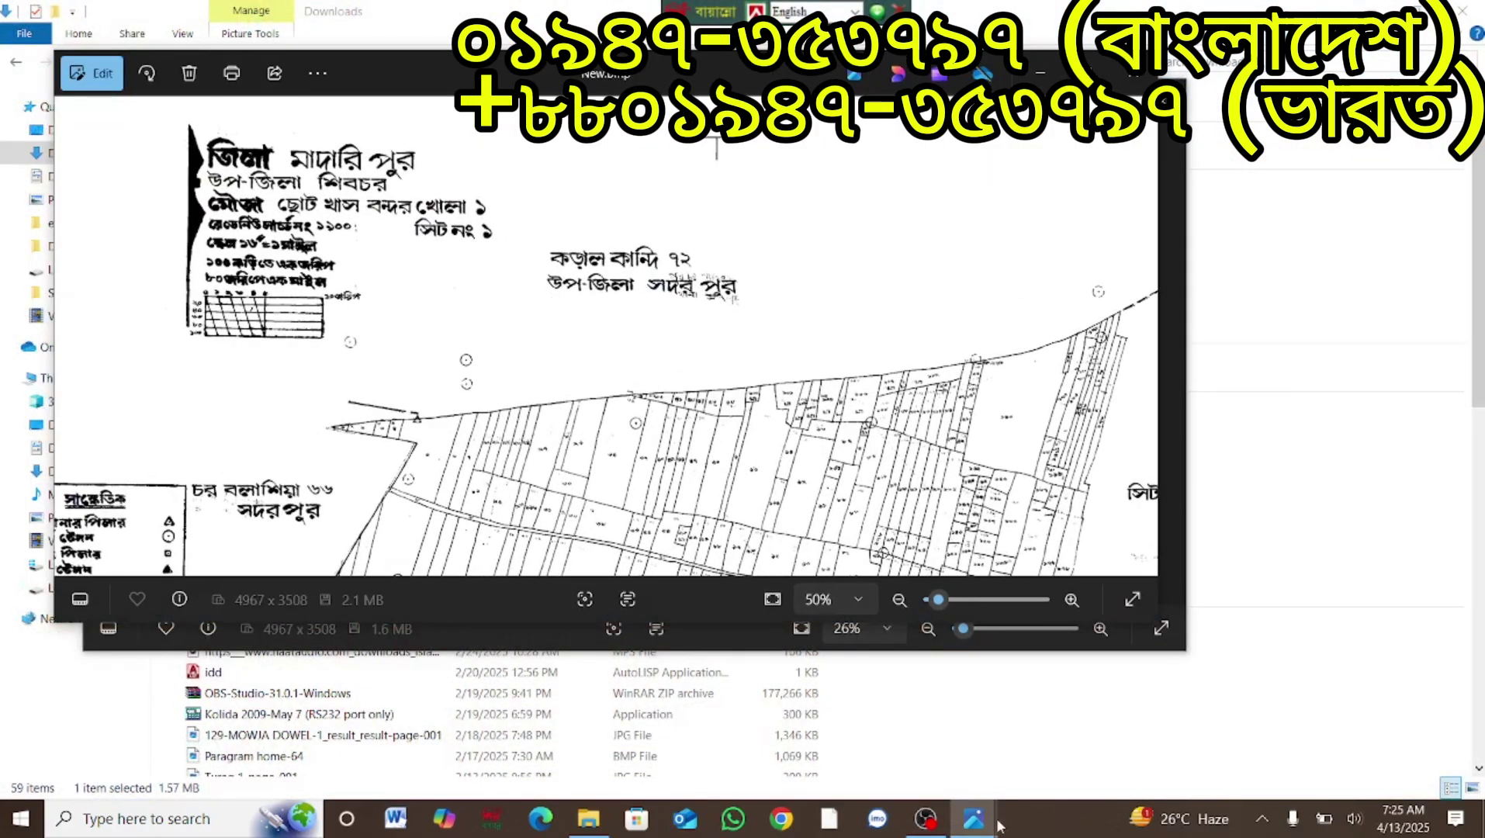
pyautogui.moveTo(979, 824)
pyautogui.click(1078, 764)
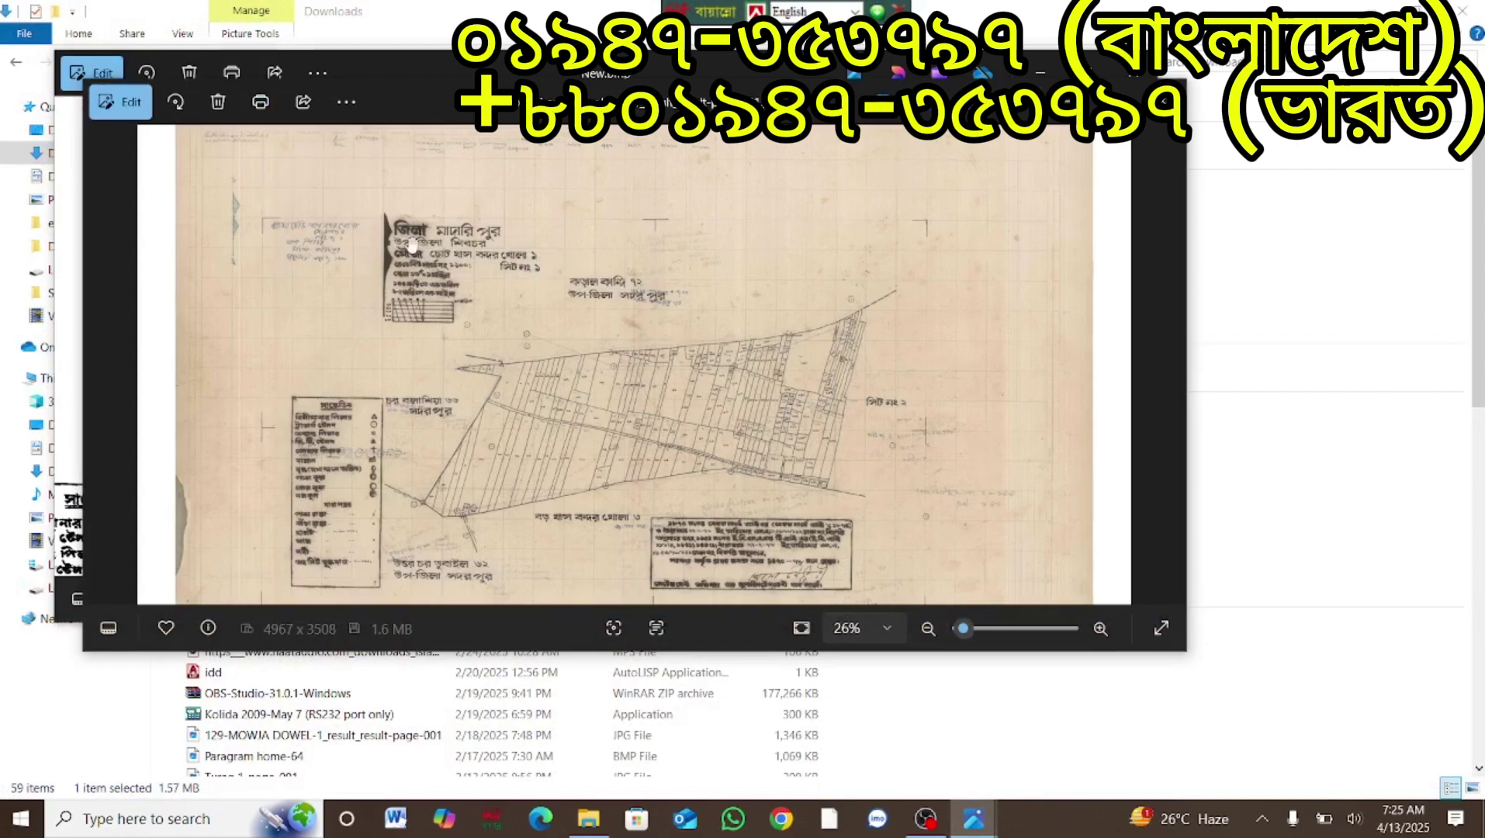
pyautogui.scroll(4, 412, 243)
pyautogui.scroll(-1, 325, 230)
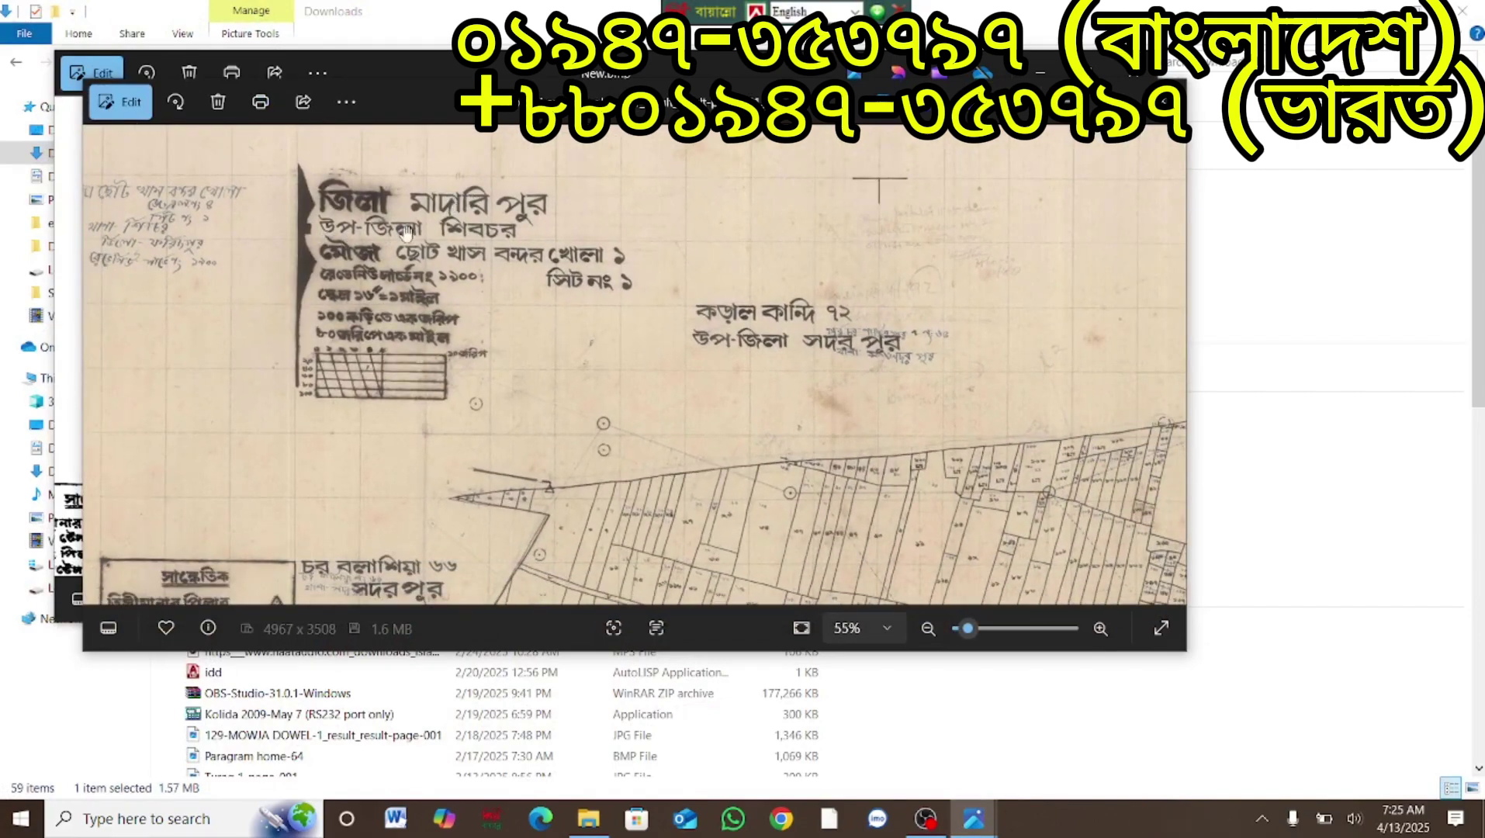
pyautogui.moveTo(974, 818)
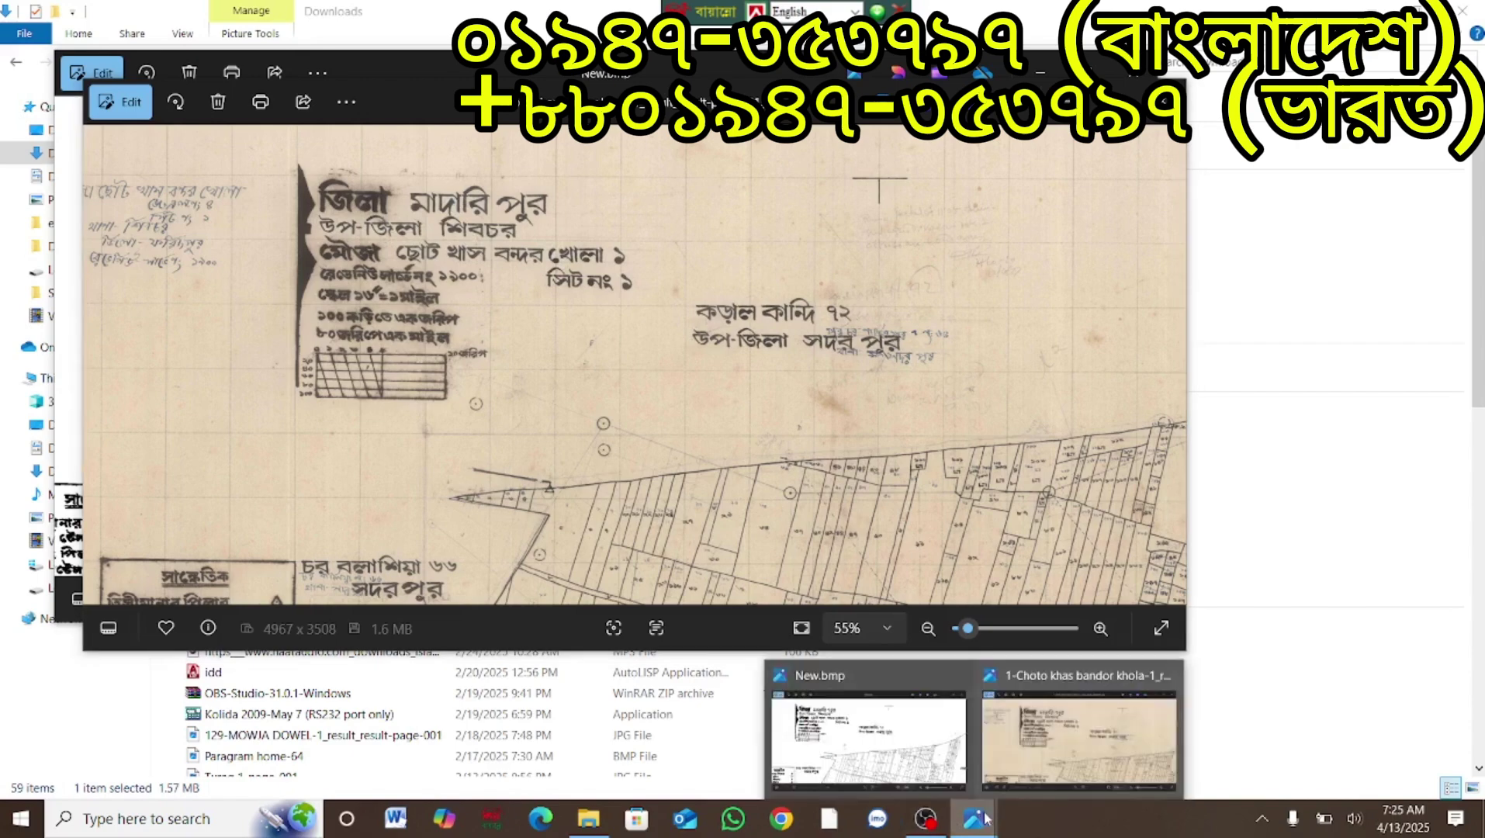
pyautogui.click(923, 752)
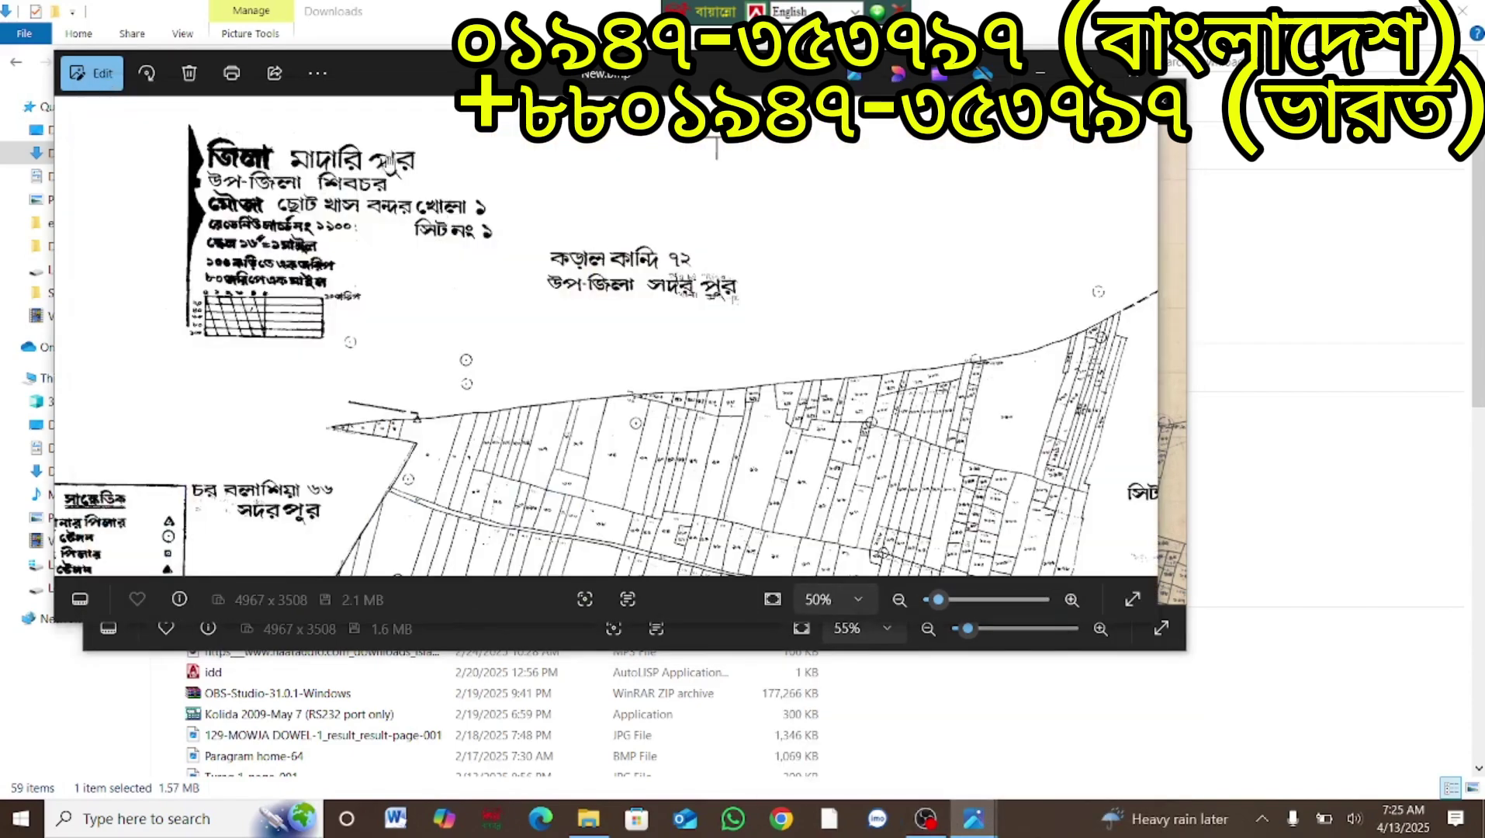
# Step: Close New.bmp, the original scan and the Downloads folder
pyautogui.click(1134, 73)
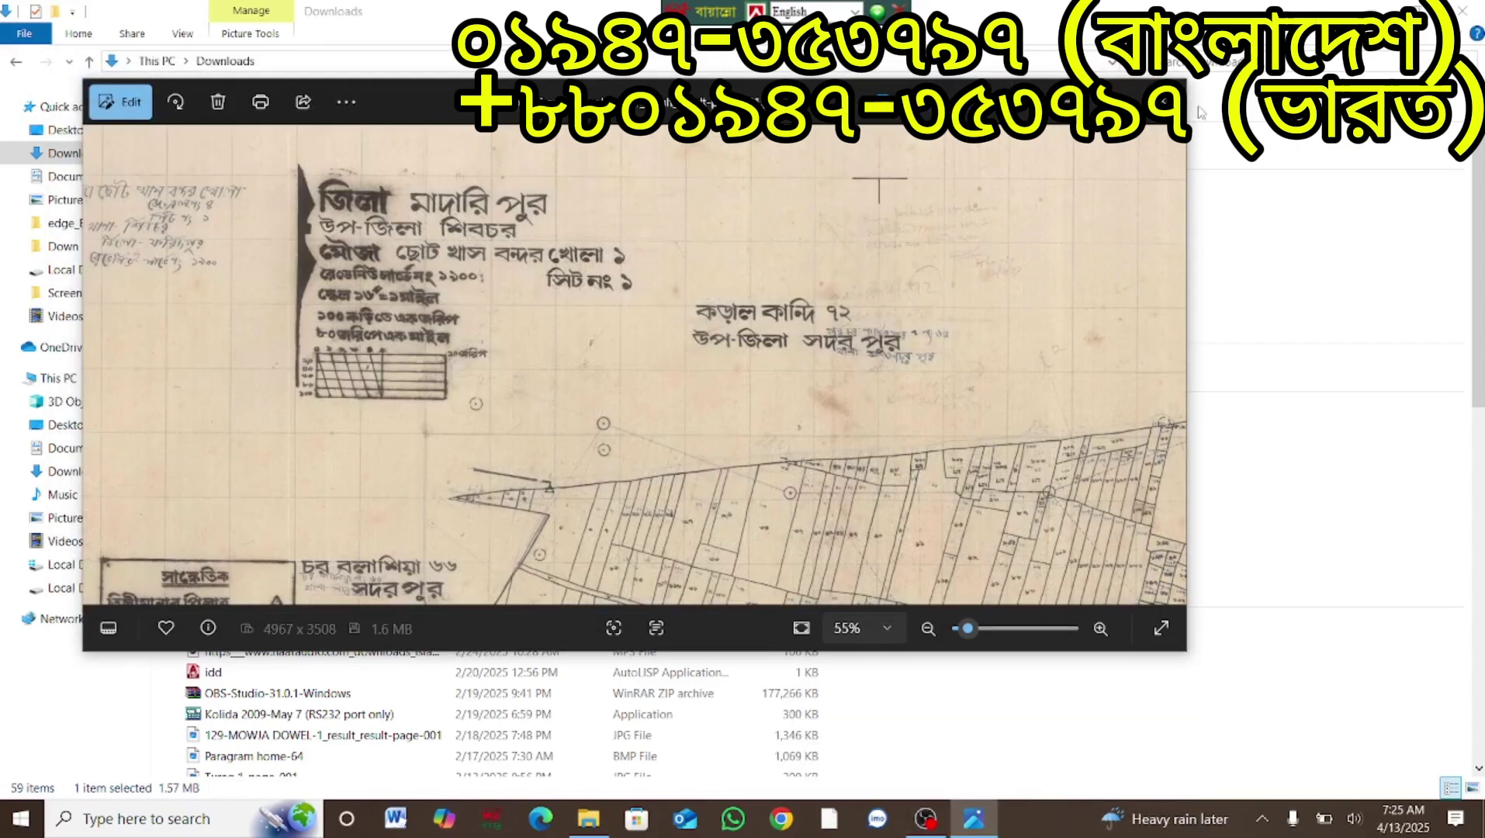
pyautogui.click(1163, 91)
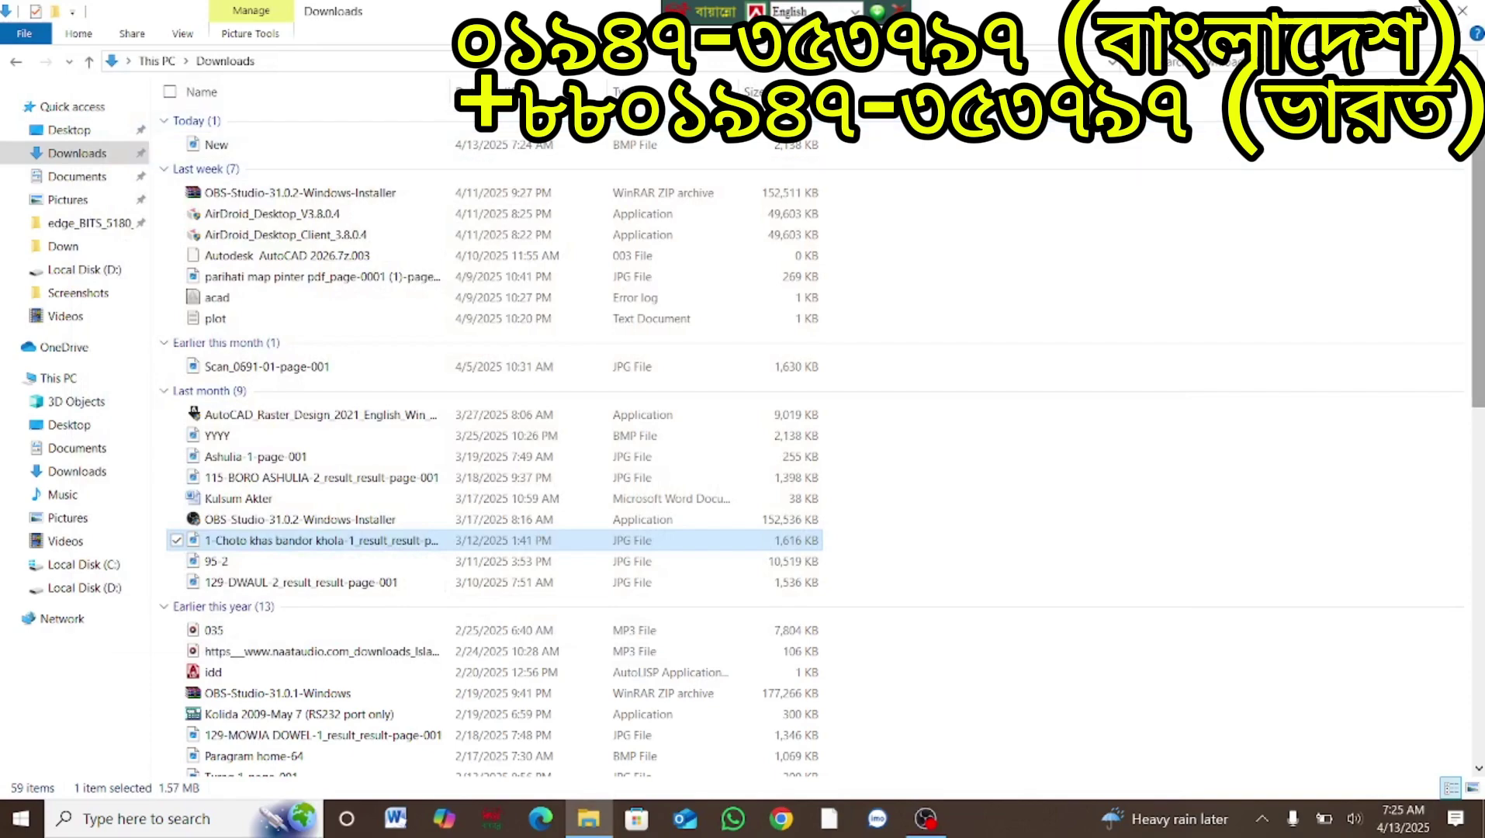
pyautogui.click(1465, 11)
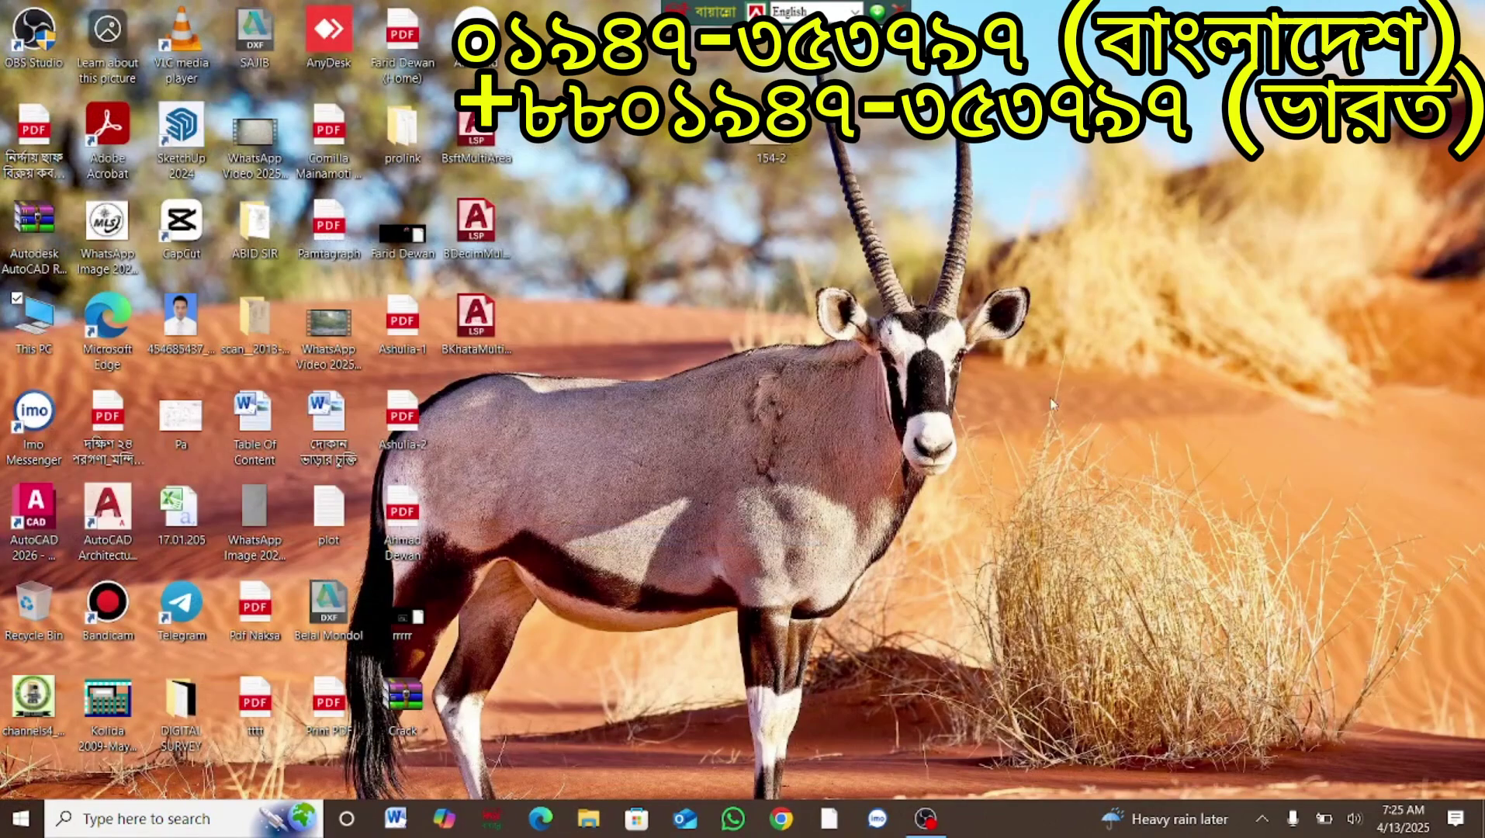